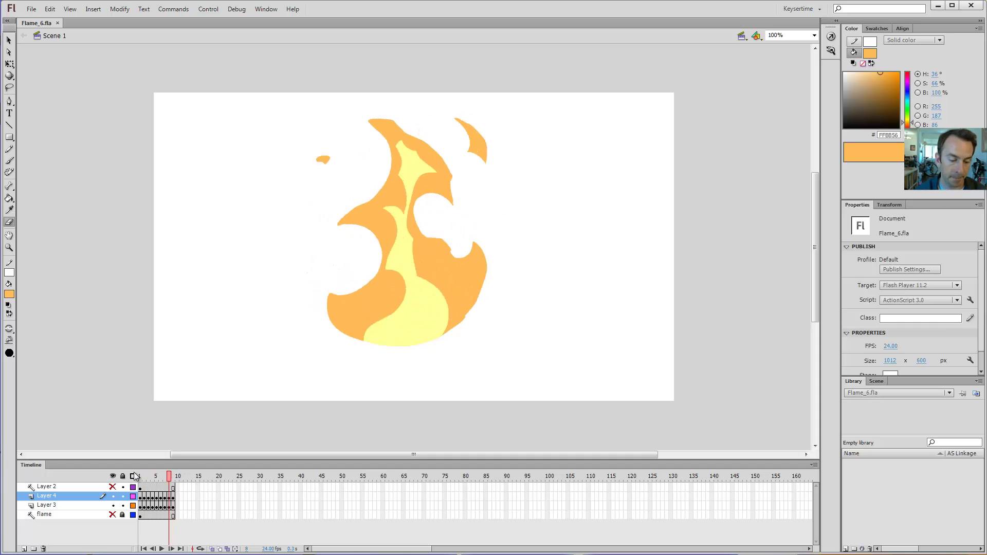
Brush an irregular blob outline in blue #3366FF beside the flame on frame 1 of Layer 4 and fill it with the same blue
key("v")
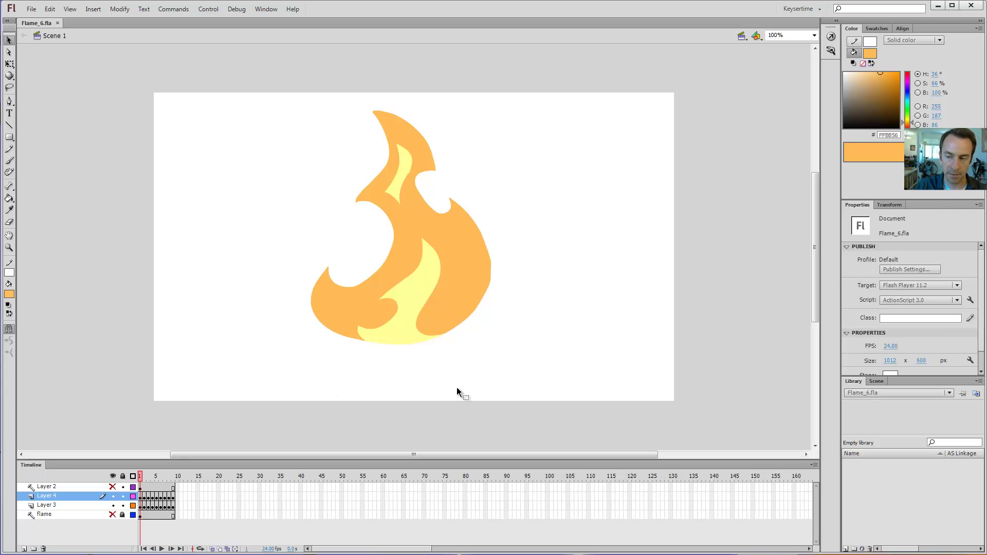
key("b")
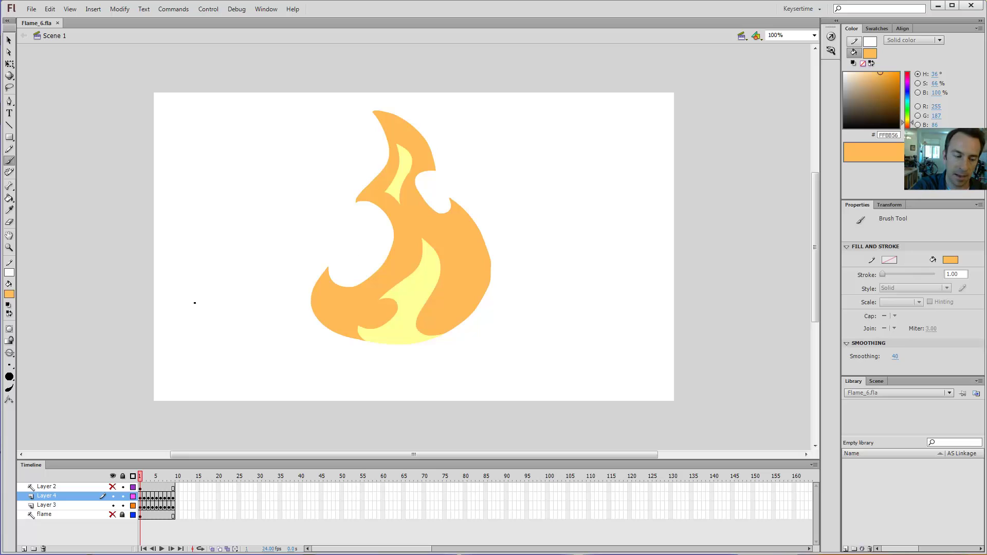
left_click(9, 295)
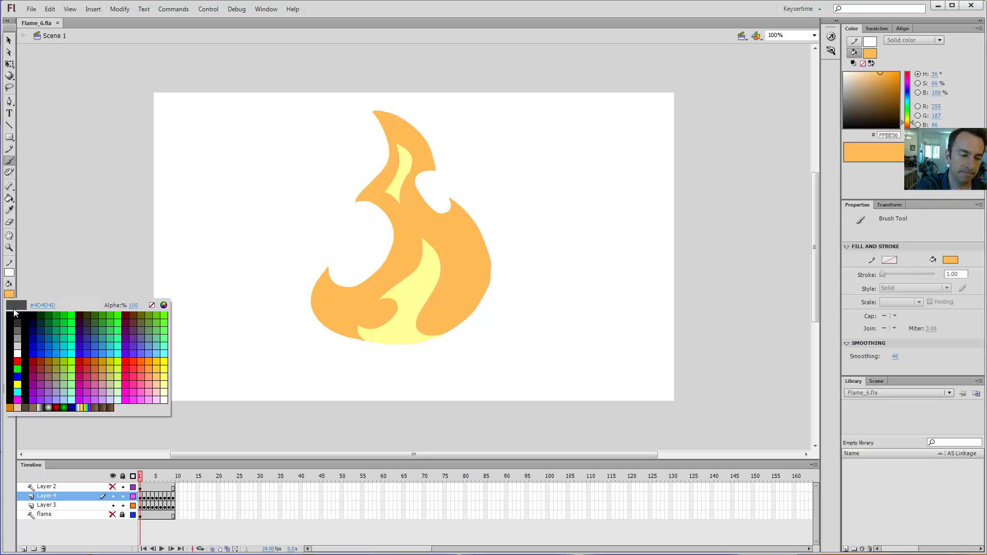
left_click(104, 345)
mouse_move(609, 164)
left_mouse_down()
mouse_move(595, 220)
mouse_move(647, 238)
mouse_move(624, 181)
mouse_move(633, 144)
mouse_move(605, 166)
left_mouse_up()
key("k")
left_click(609, 211)
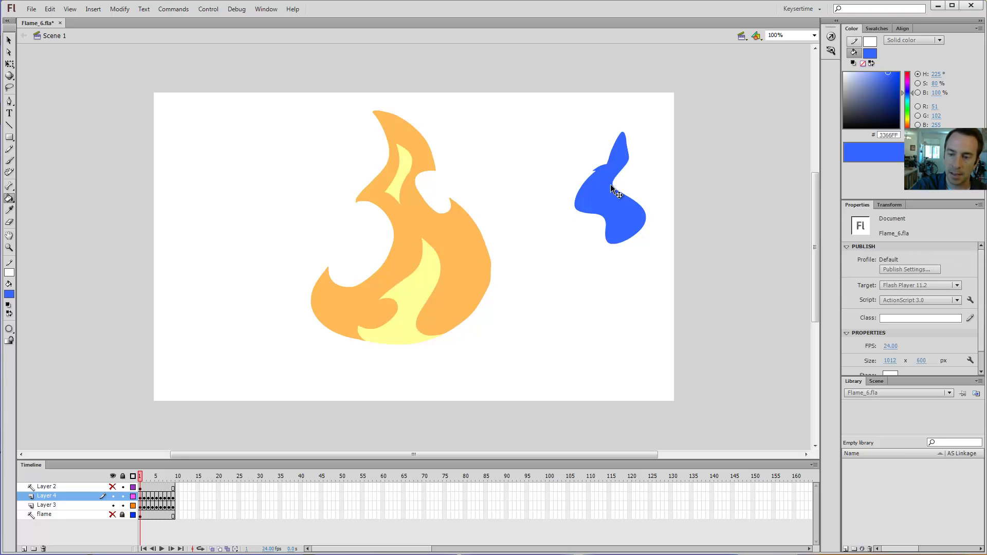
Convert the blue blob into a Graphic symbol named Blob with its registration point at the center
key("v")
left_click(620, 157)
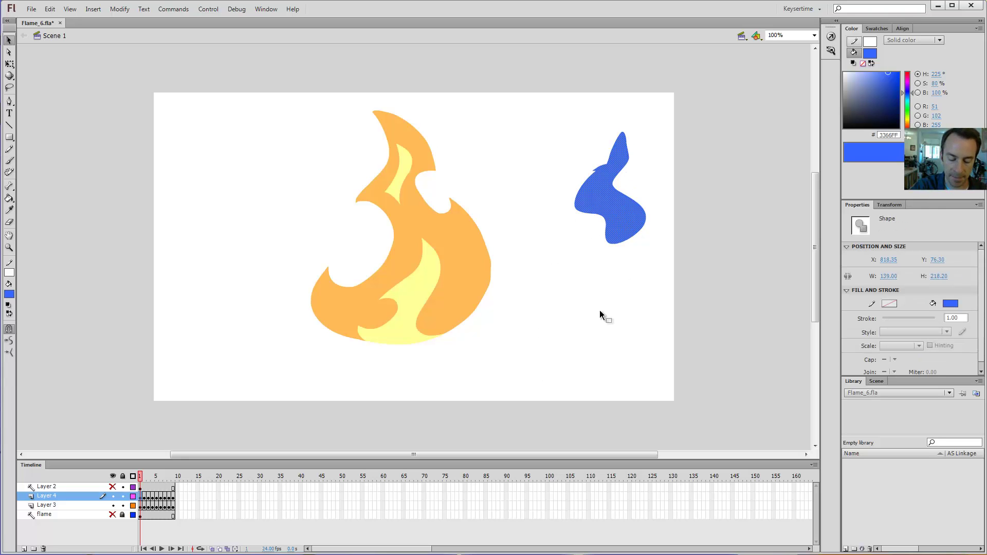
key("F8")
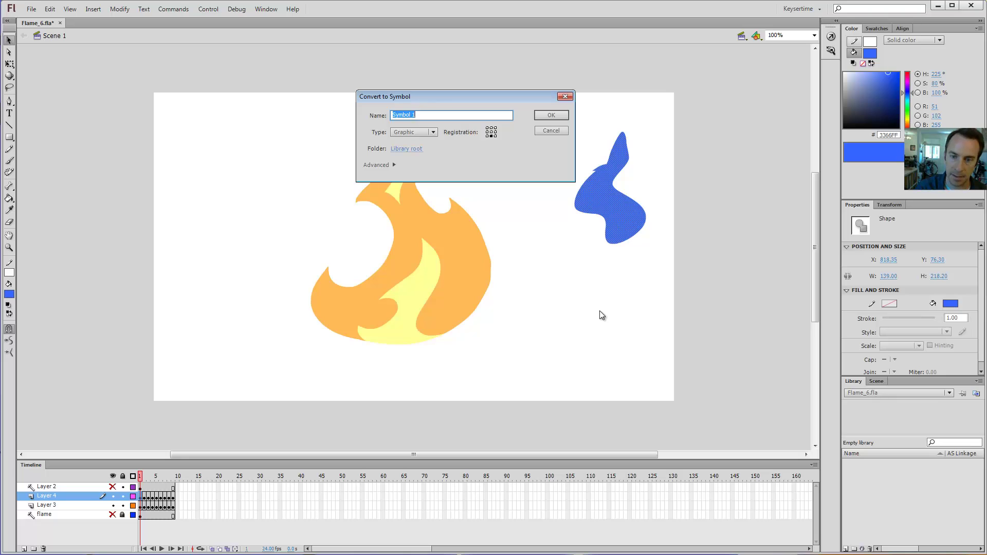
left_click(492, 132)
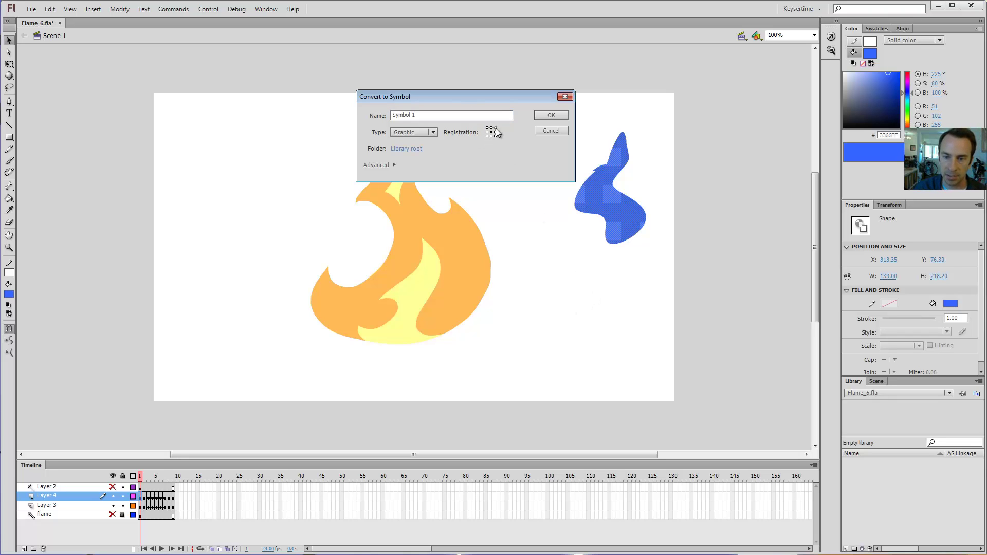
left_click(495, 128)
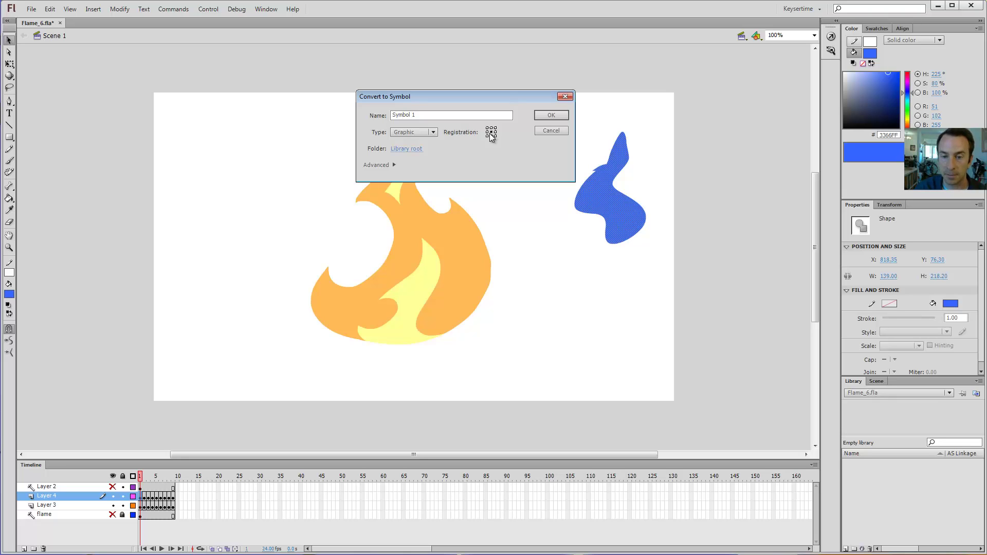
left_click(437, 132)
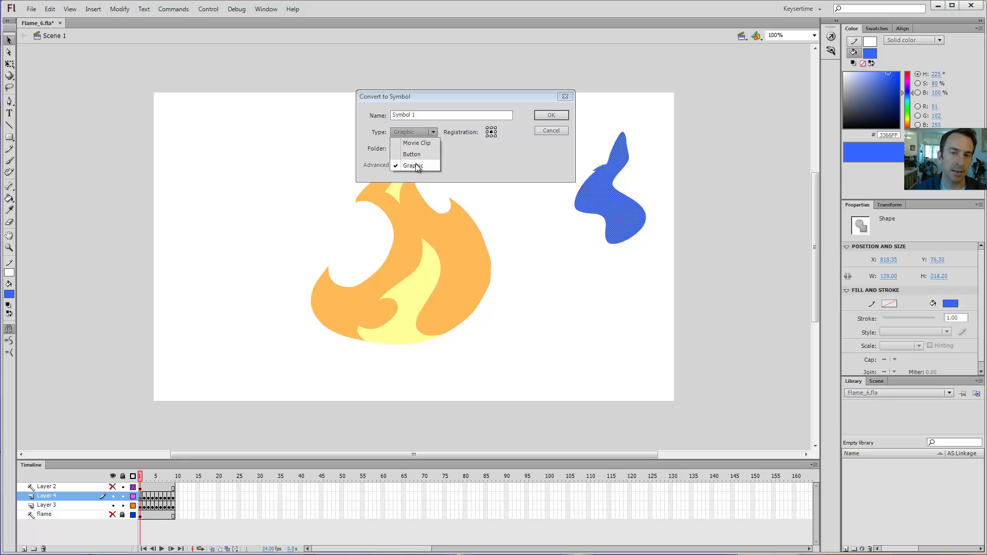
left_click(415, 164)
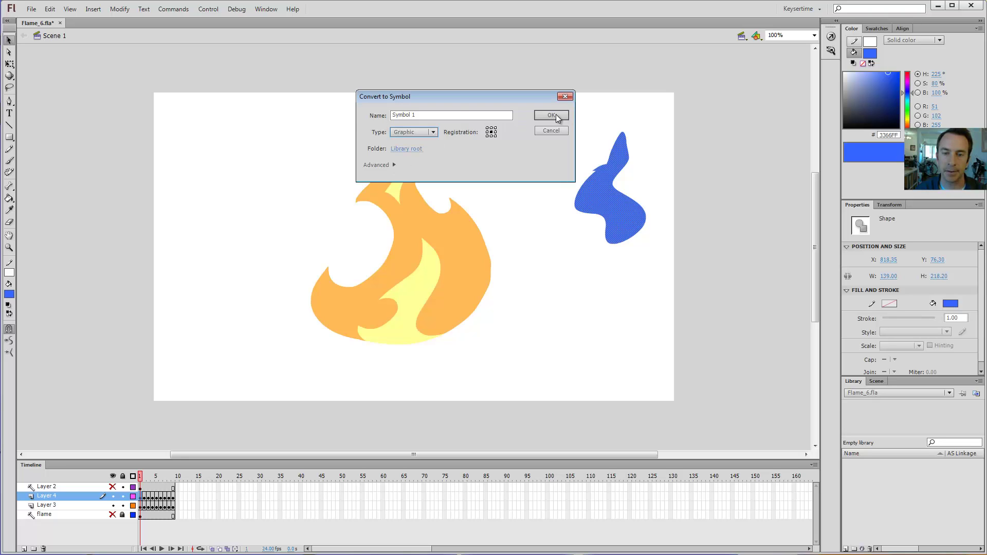
double_click(456, 112)
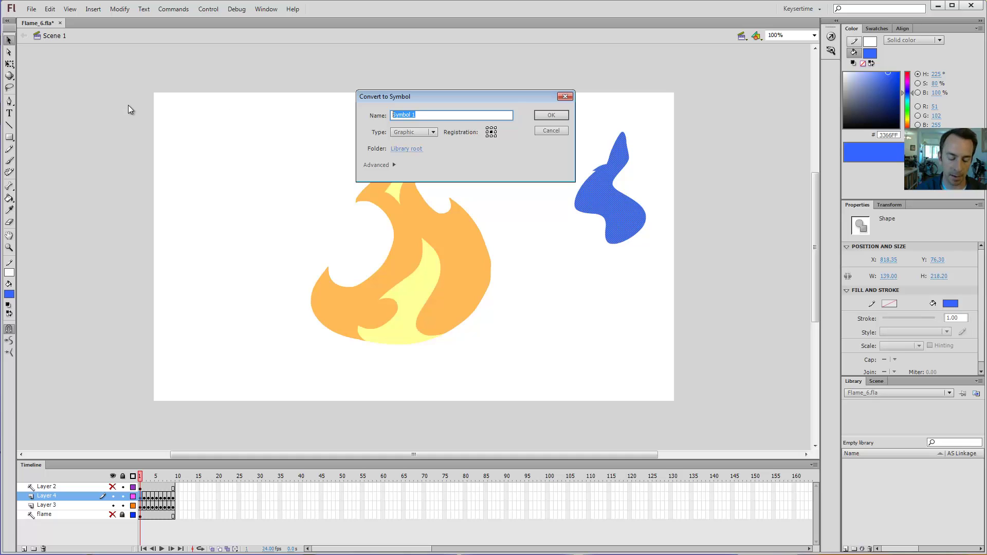
type("Blob")
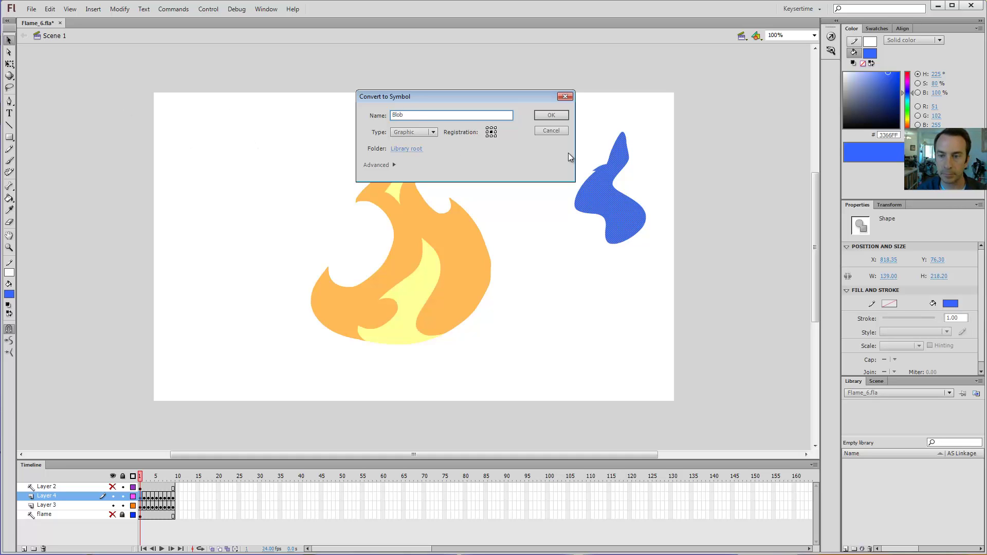
left_click(547, 115)
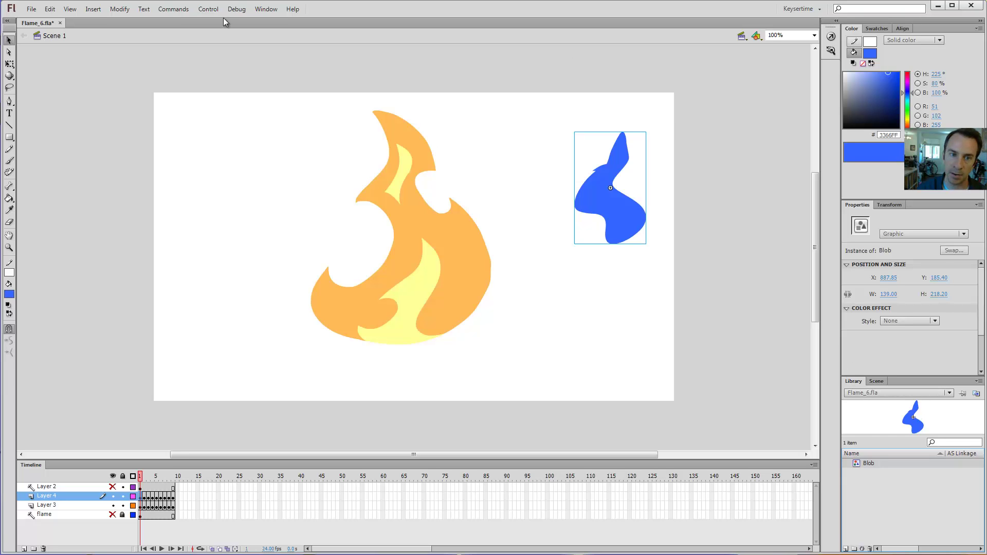
Move the Blob instance on the stage to about X 824, Y 208
left_click(261, 10)
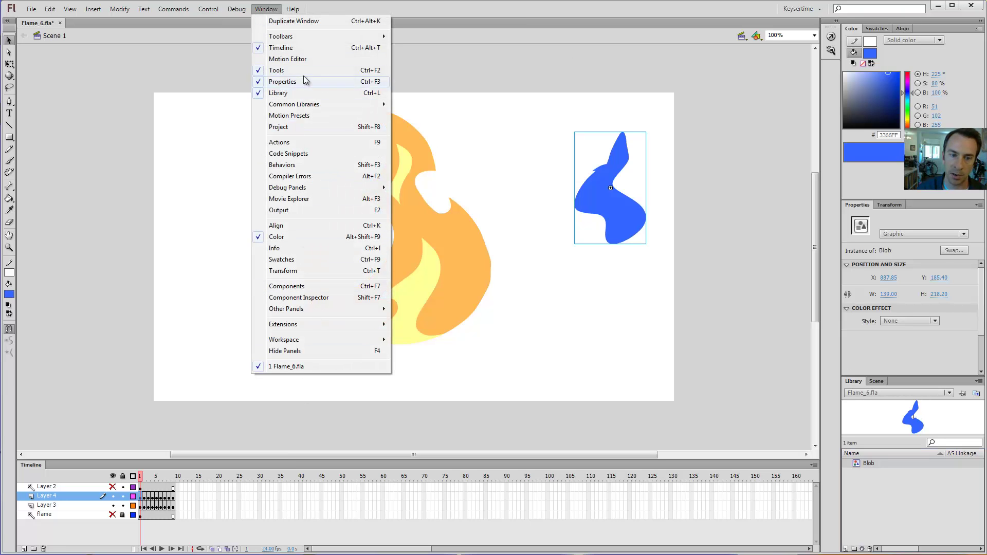
left_click(716, 159)
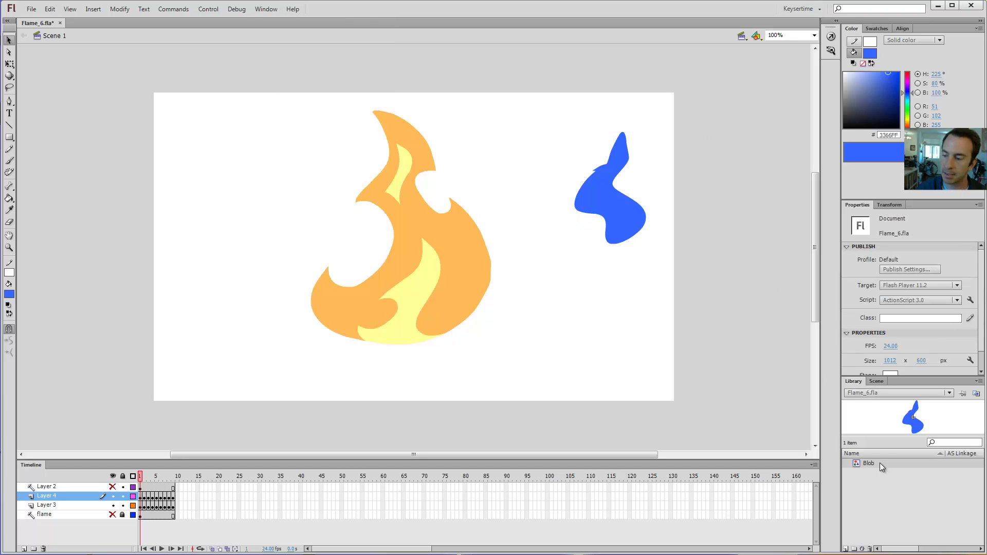
left_click_drag(625, 231, 592, 238)
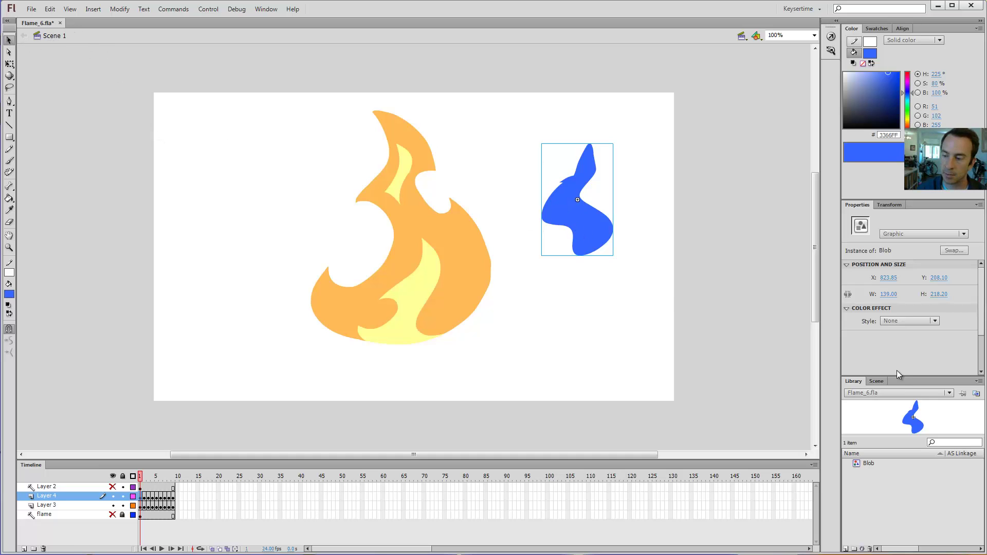
left_click(876, 382)
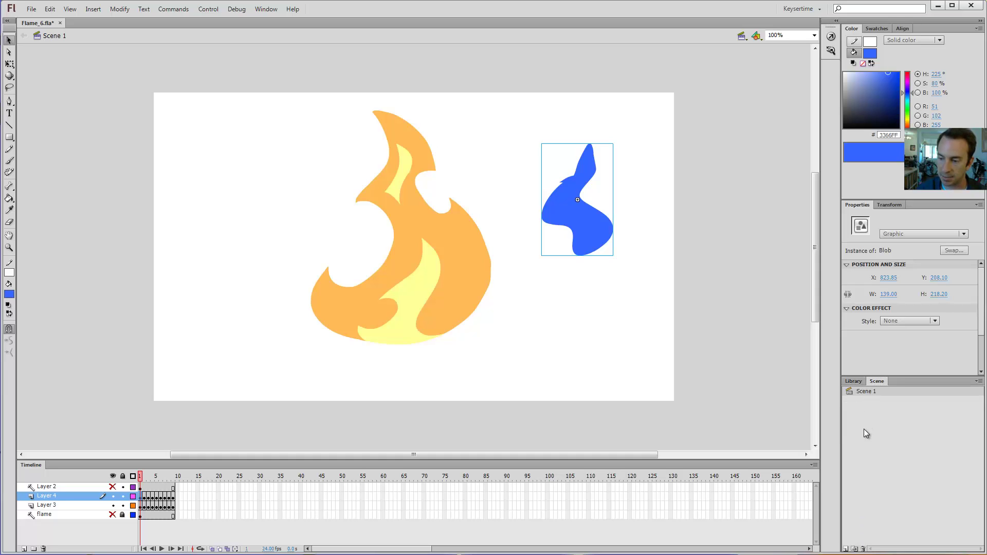
left_click(858, 381)
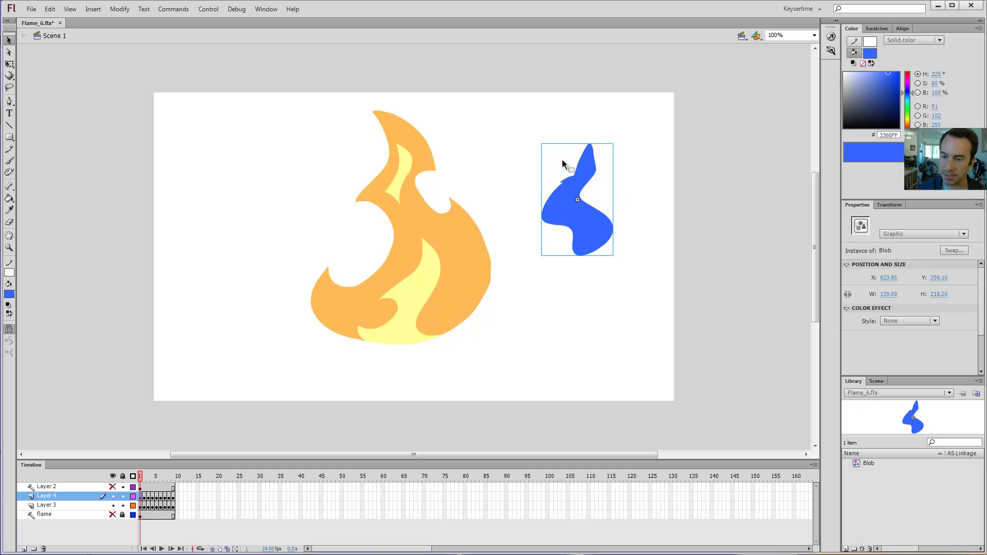
Open the Blob instance for editing in place and return to the main scene without changing it
left_click(578, 225)
double_click(578, 221)
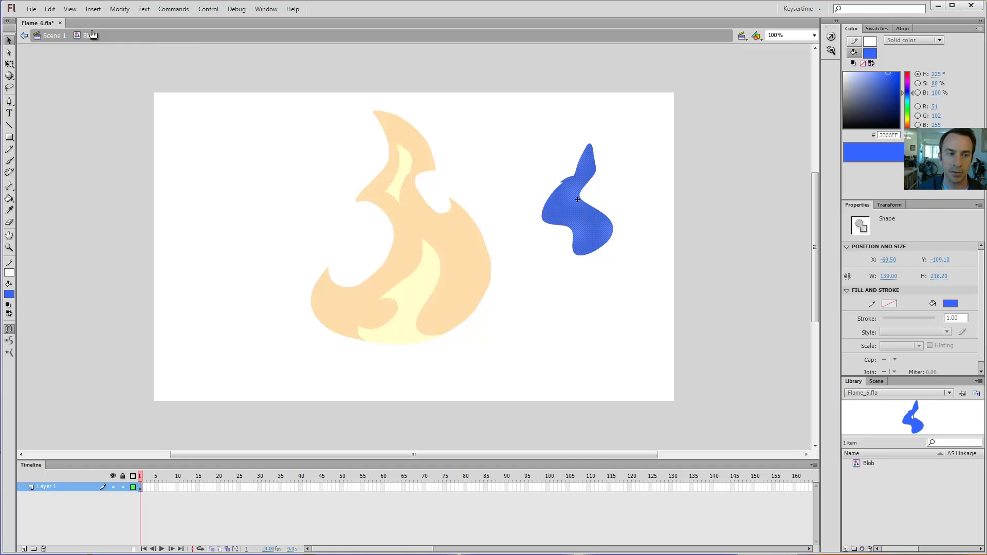
left_click(656, 227)
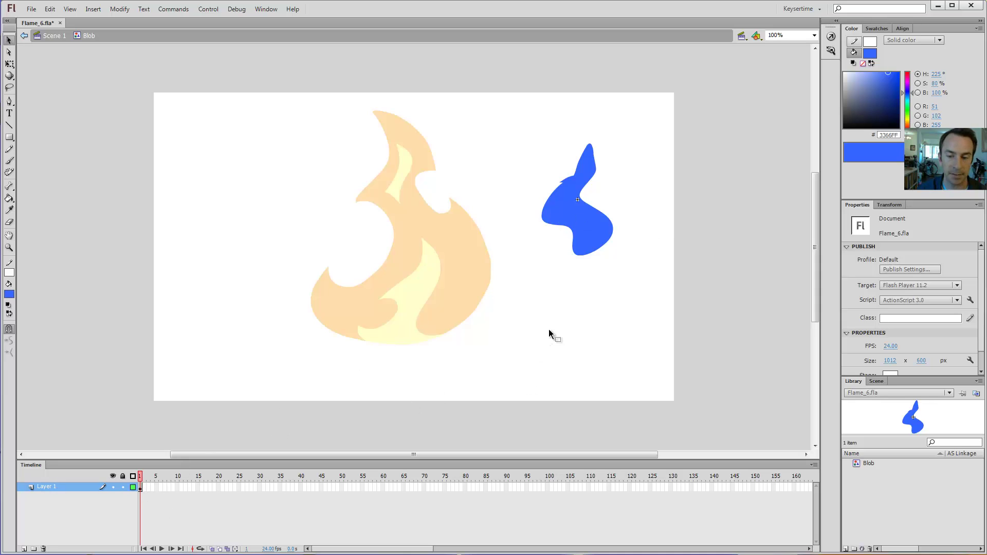
double_click(640, 174)
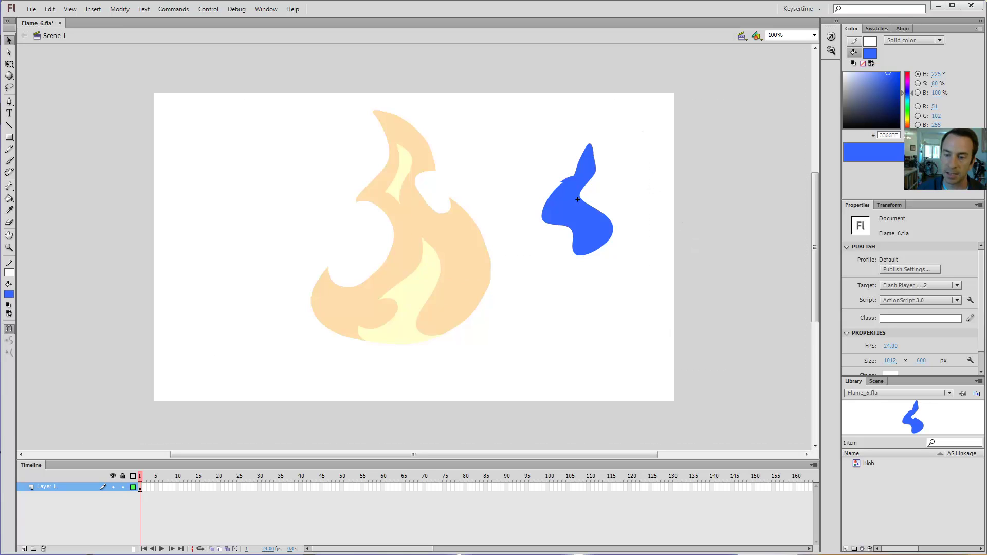
left_click(691, 225)
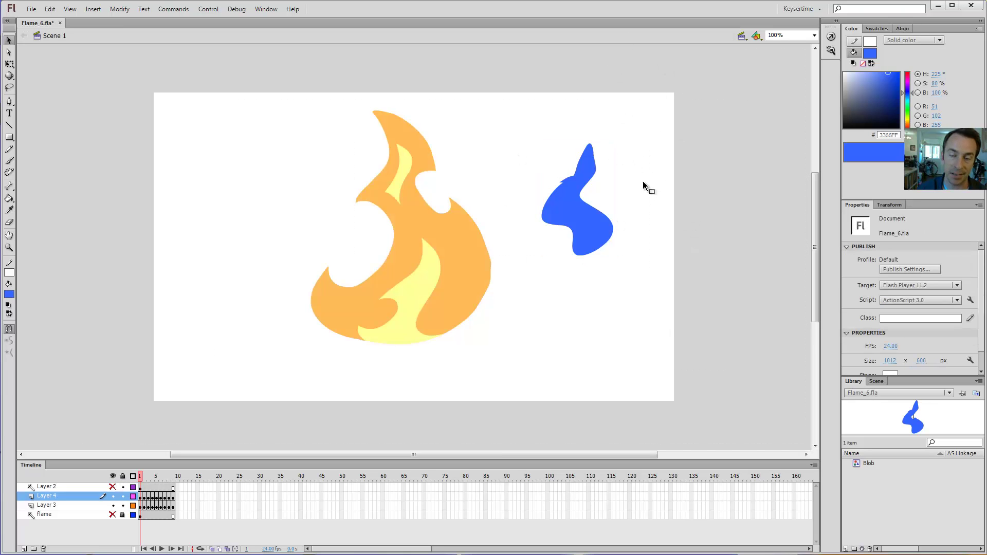
Open the Blob symbol once more from the stage and once from the library, returning to Scene 1 each time
double_click(591, 227)
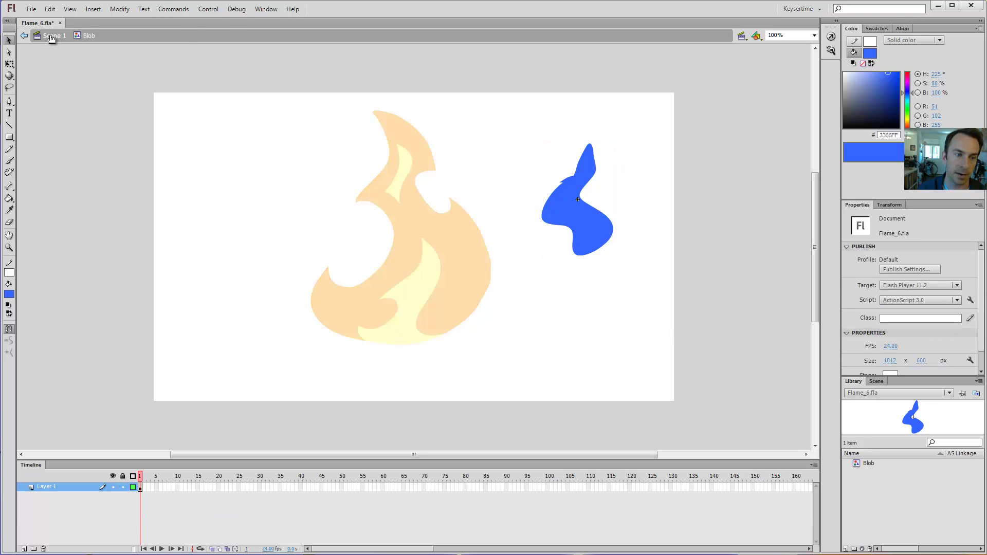
left_click(51, 37)
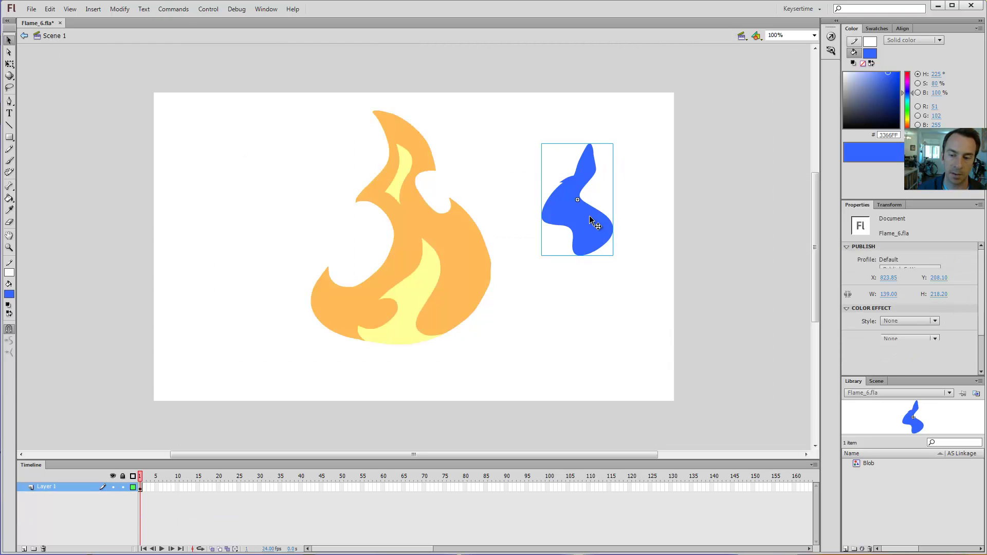
left_click(54, 36)
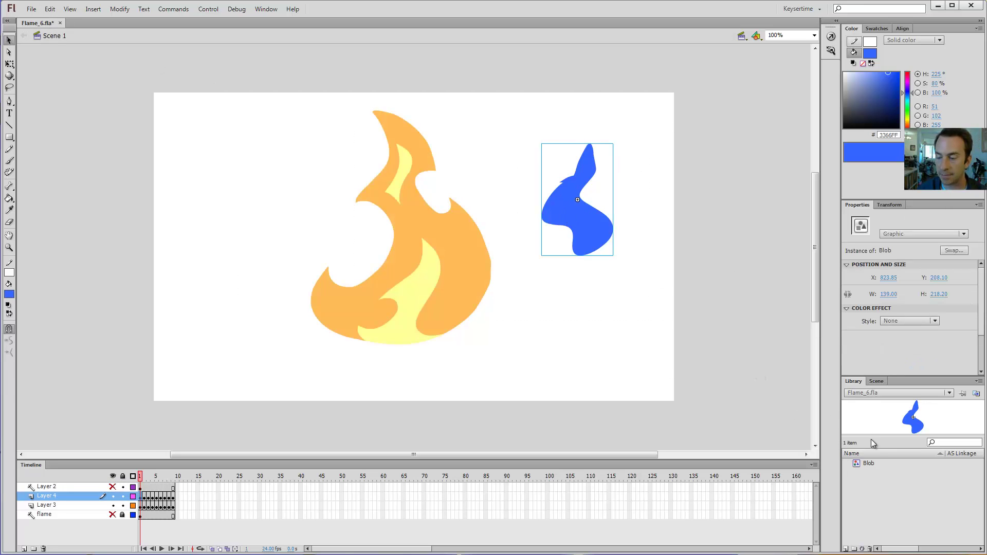
double_click(857, 463)
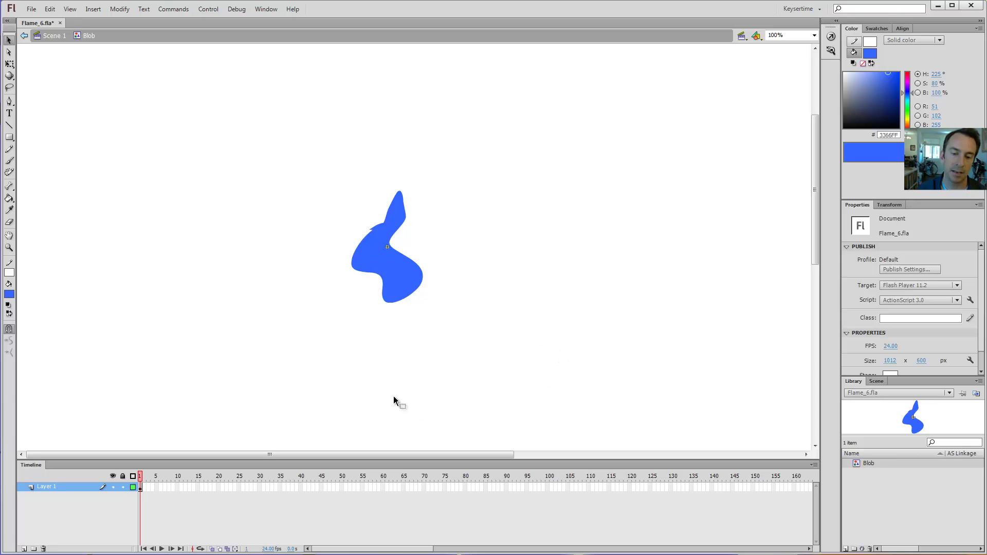
left_click(54, 35)
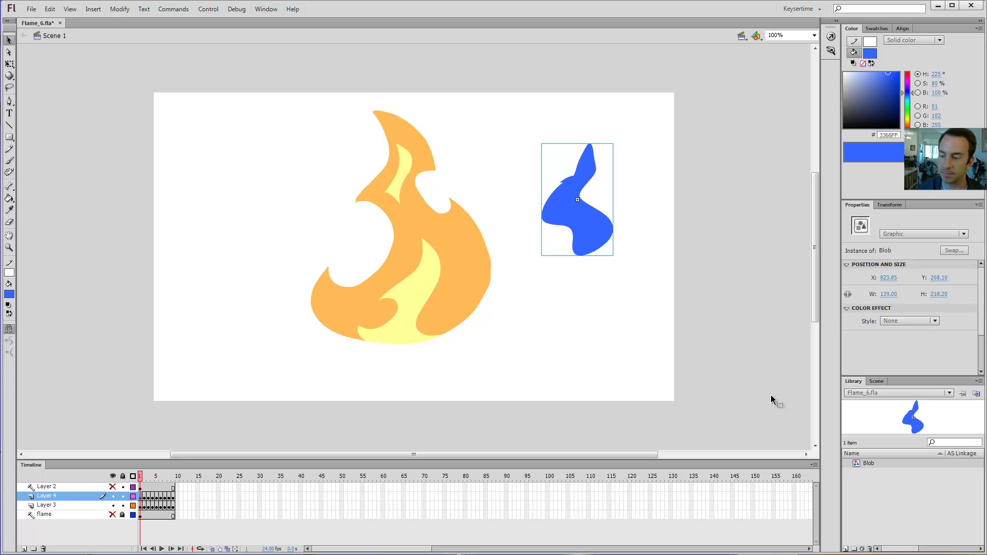
Place three more instances of the Blob symbol from the library around the existing one
left_click_drag(869, 464, 652, 244)
left_click_drag(865, 464, 550, 347)
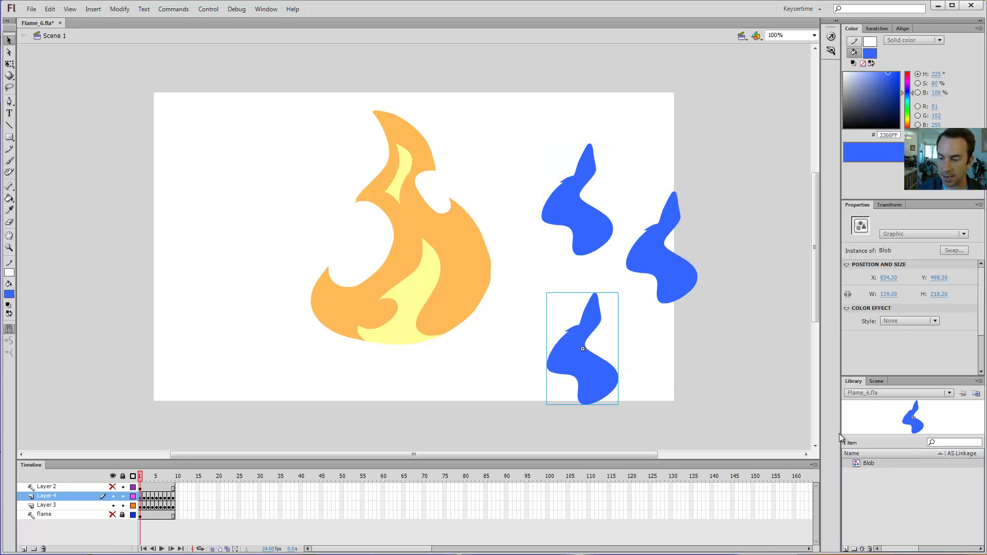
mouse_move(868, 465)
left_mouse_down()
mouse_move(675, 159)
mouse_move(696, 164)
mouse_move(692, 149)
mouse_move(712, 133)
left_mouse_up()
Erase a round notch from the middle of the Blob symbol's shape and return to Scene 1
double_click(697, 163)
key("e")
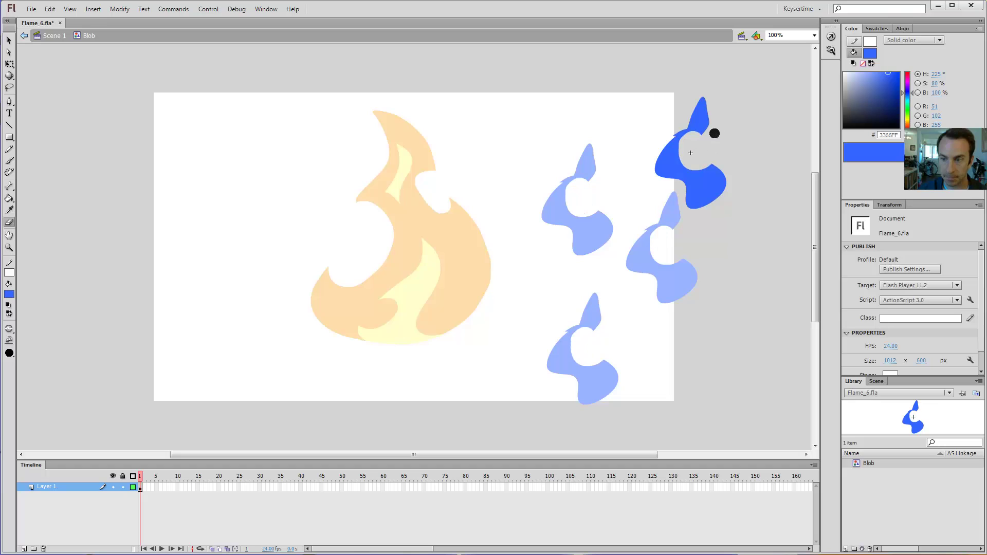
key("v")
double_click(741, 145)
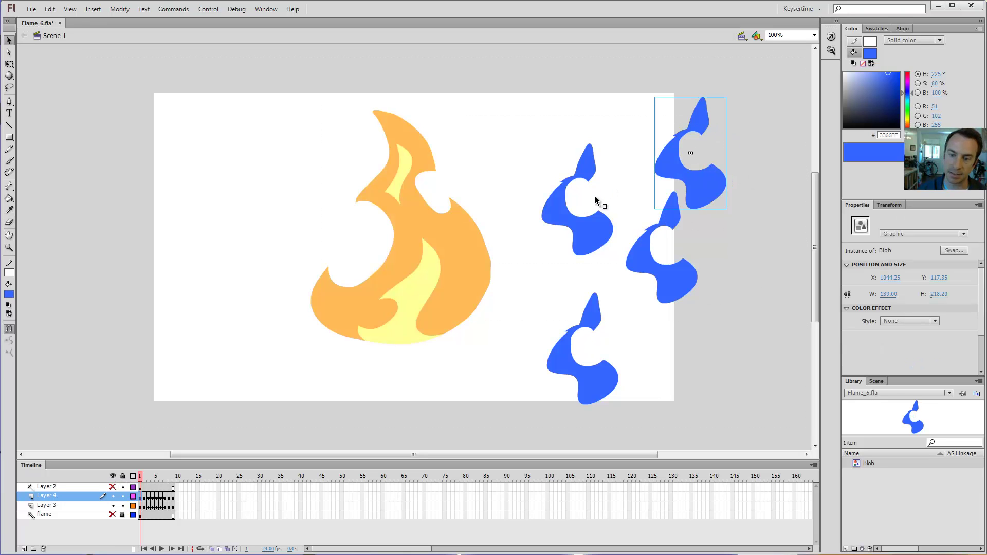
Delete all four Blob instances from the stage
left_click(594, 165)
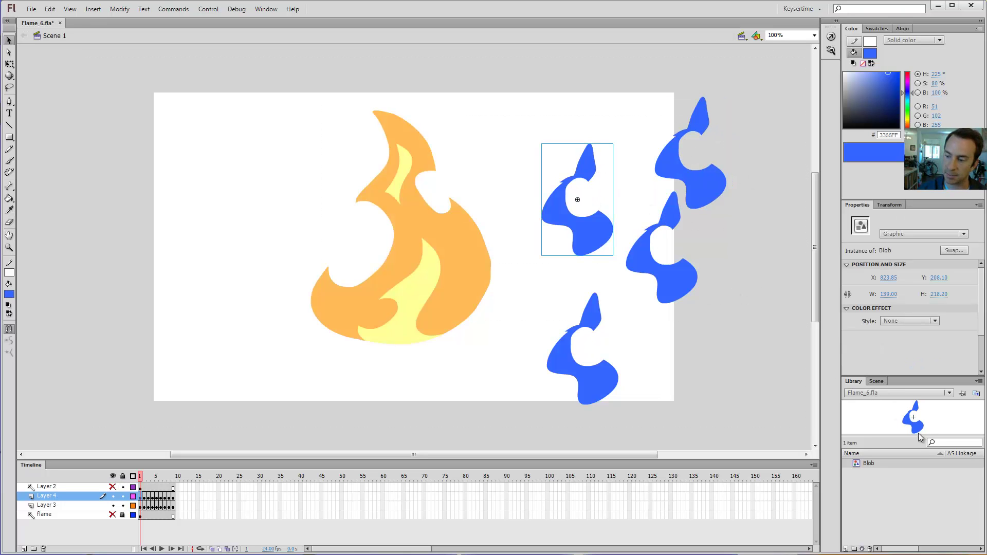
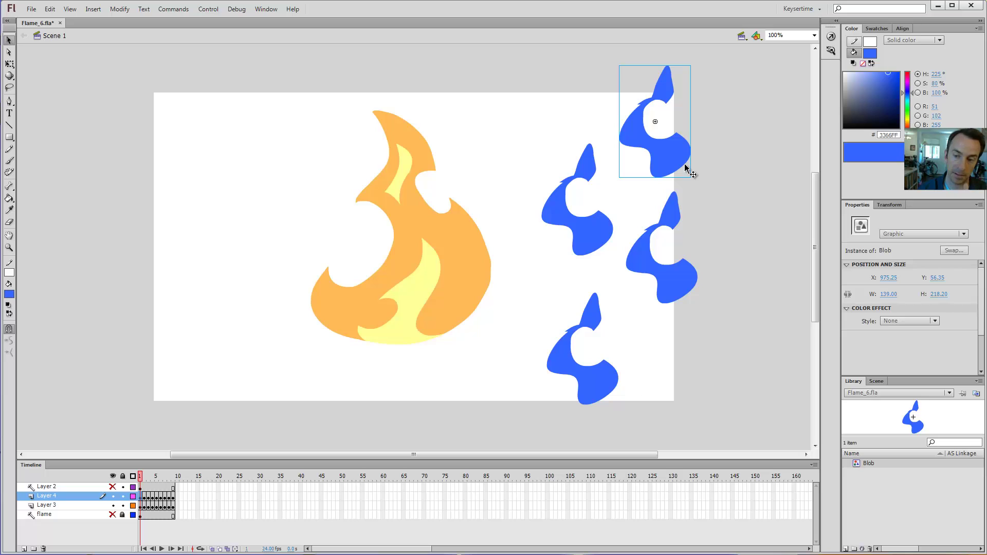
left_click_drag(739, 106, 555, 409)
key("Delete")
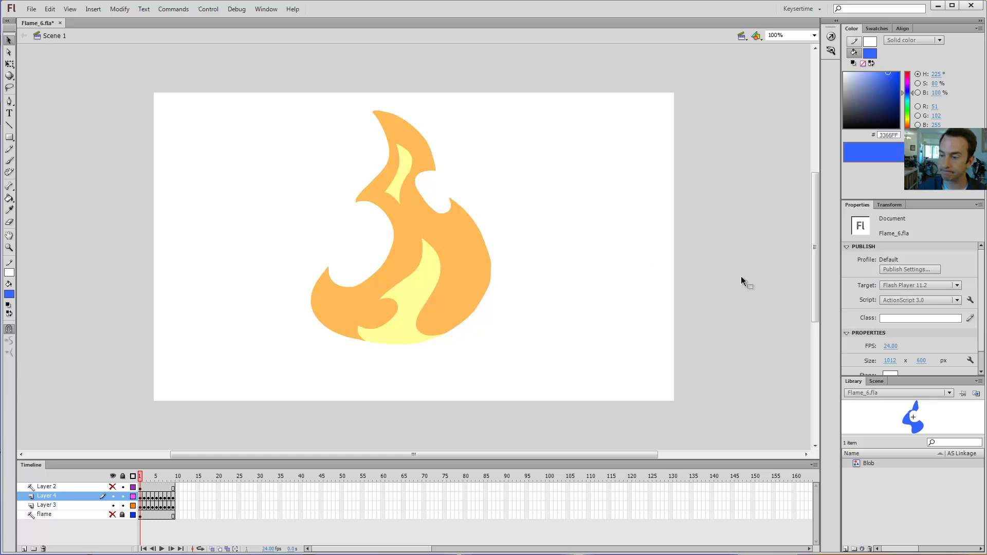
Set the document's stage size to 512 x 512 px
left_click(891, 361)
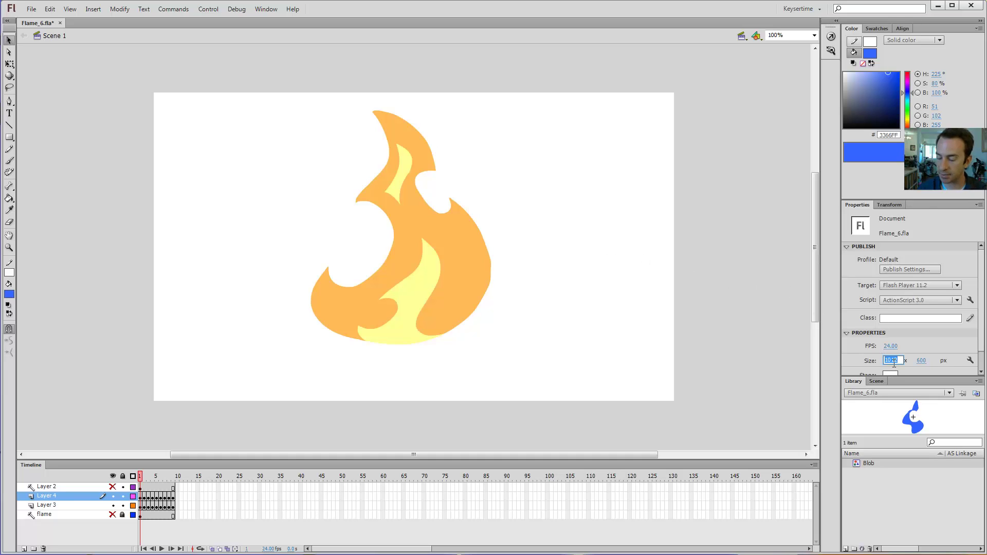
type("512")
key("Return")
left_click(923, 360)
type("51")
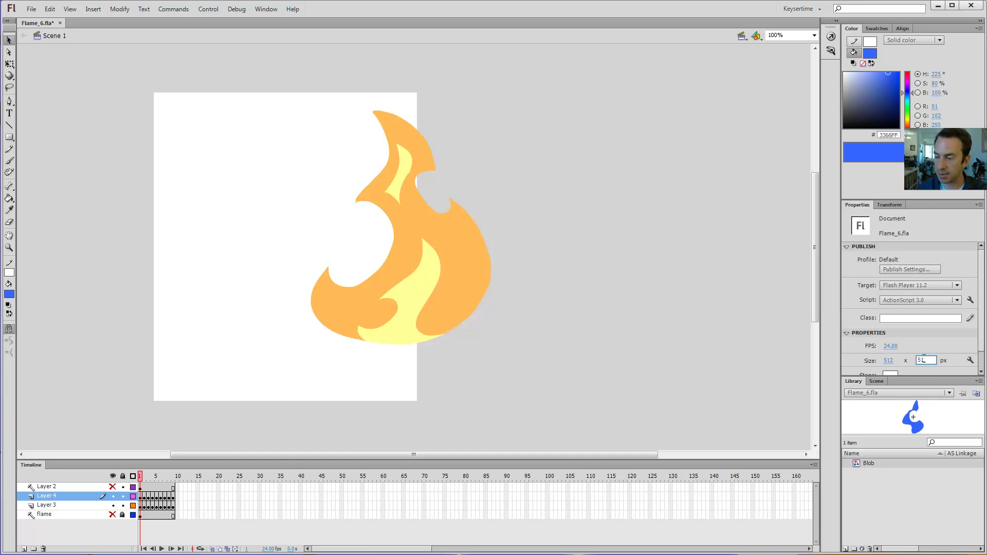
type("2")
key("Return")
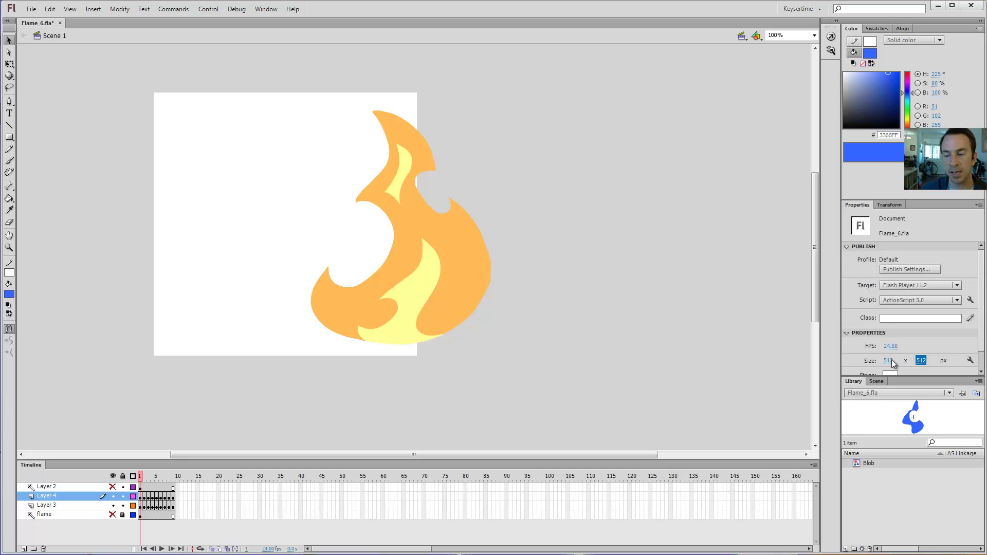
left_click(234, 111)
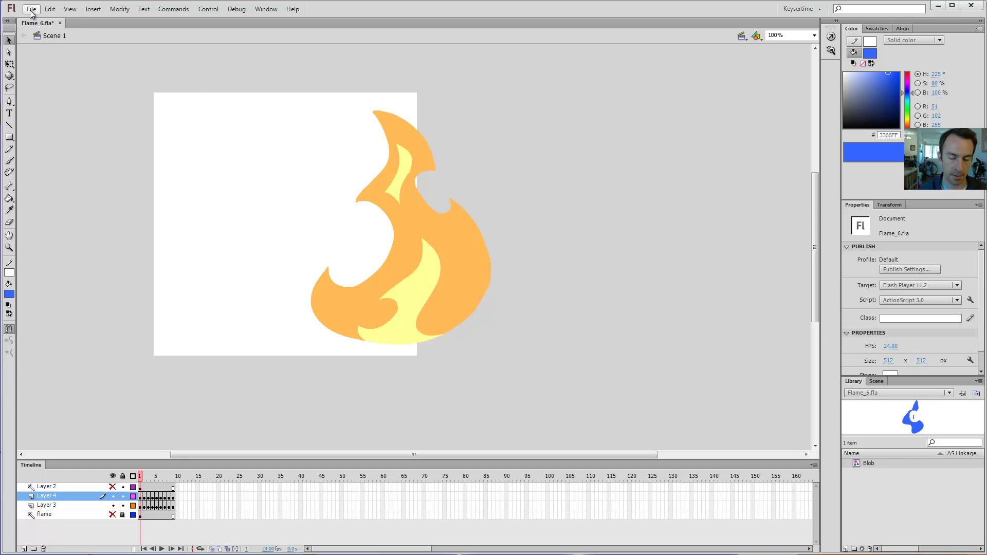
Save the document as a new version named Flame_7.fla in the same folder
key("ctrl+shift+s")
left_click(405, 412)
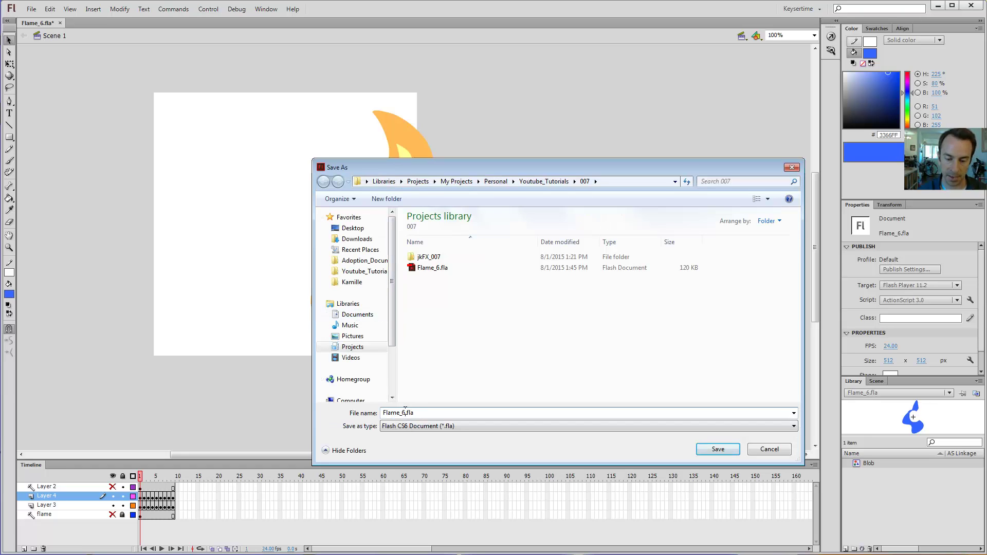
type("7")
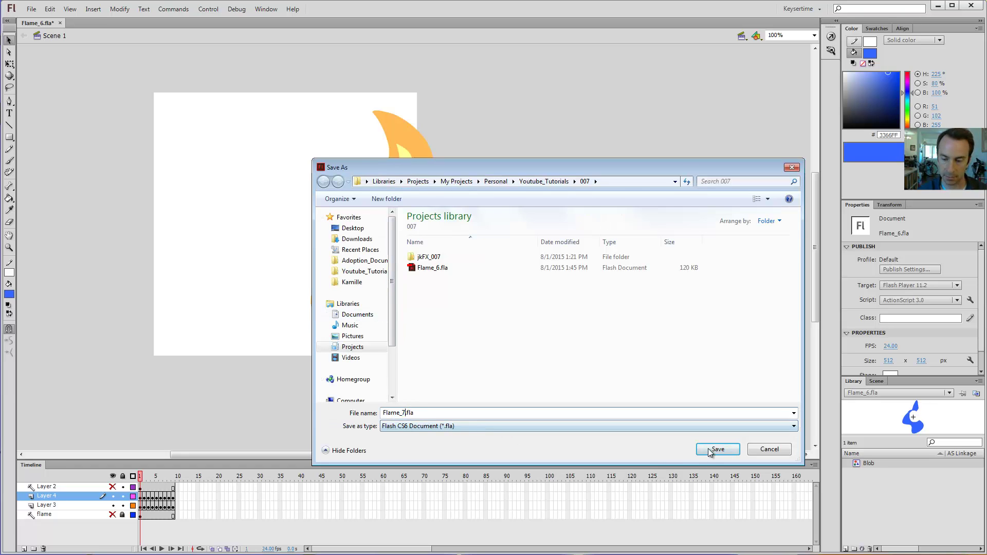
left_click(714, 449)
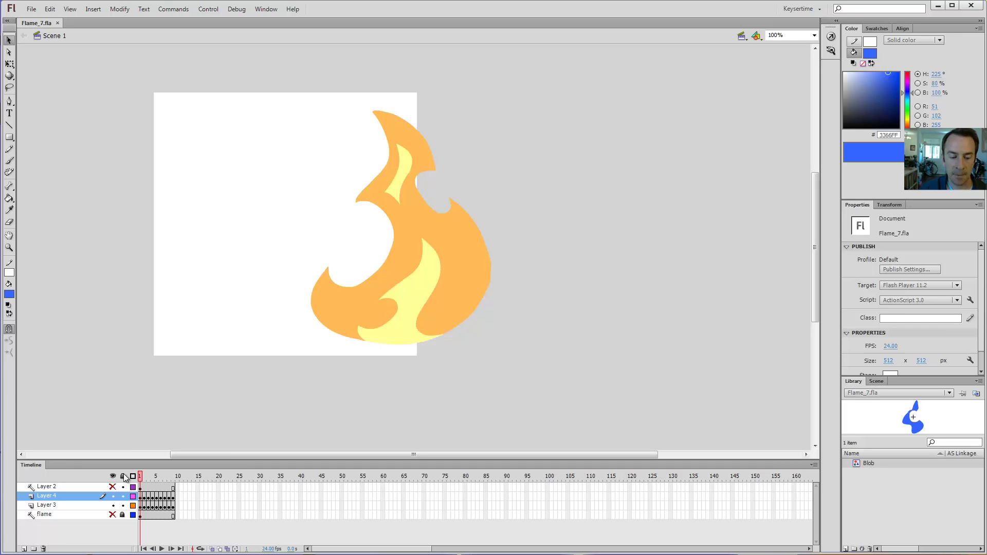
Copy all the animation frames of Layer 4 and Layer 3
left_click_drag(144, 501, 176, 508)
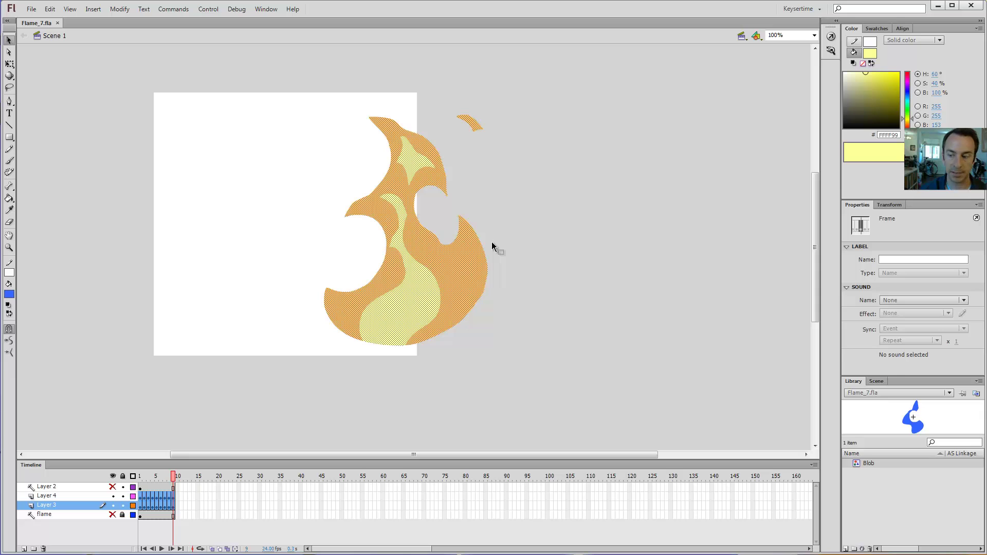
left_click(646, 334)
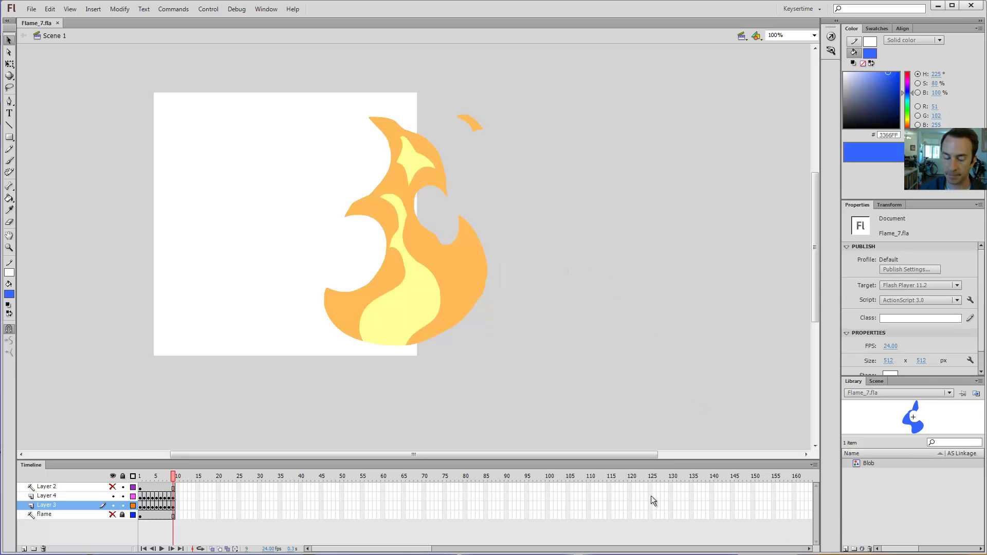
left_click_drag(142, 499, 173, 509)
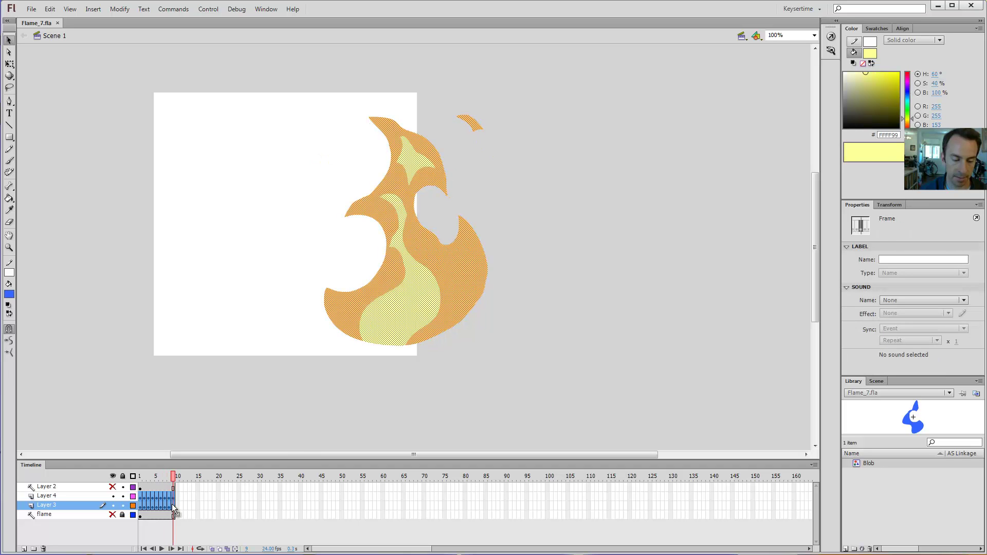
right_click(173, 508)
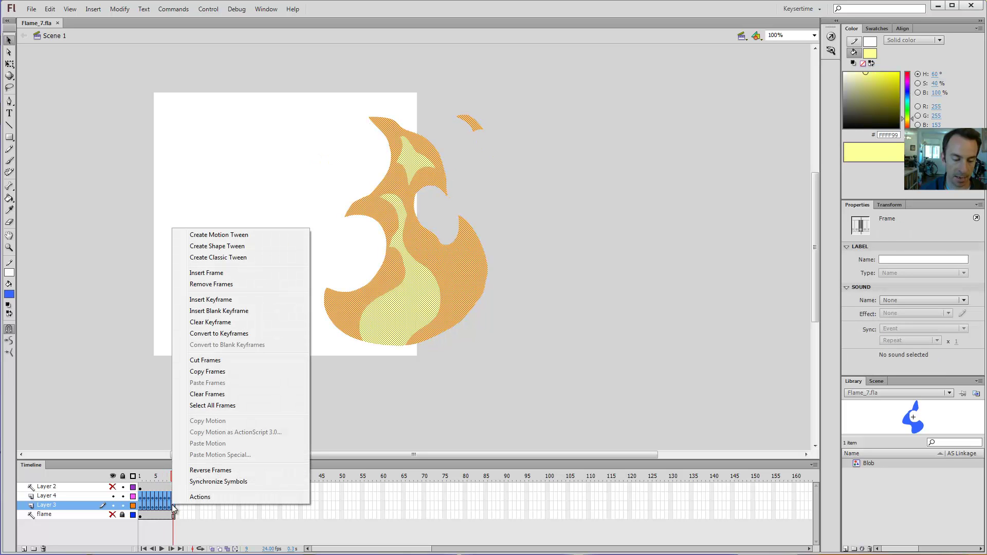
left_click(236, 371)
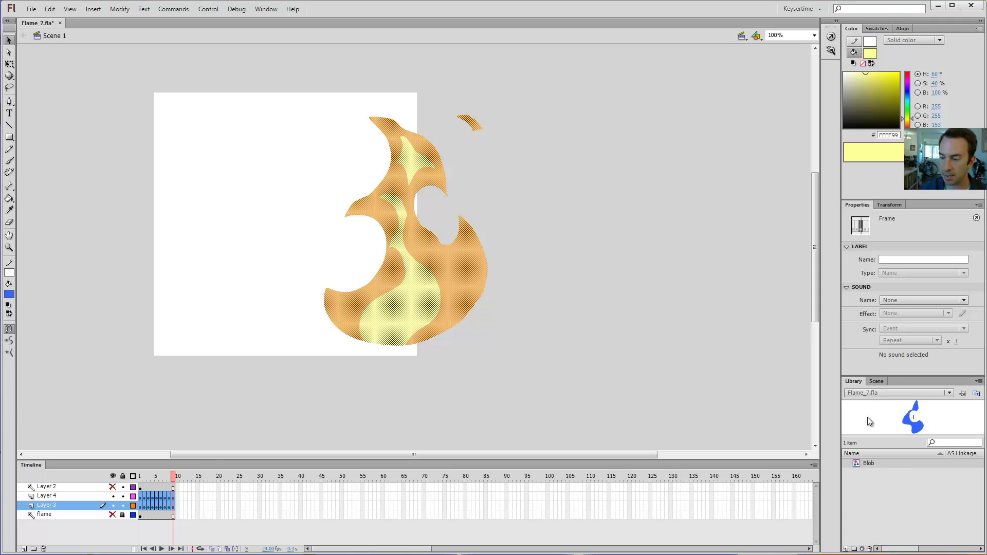
Create a new graphic symbol named "flame" and paste the copied frames into its first frame
left_click(846, 549)
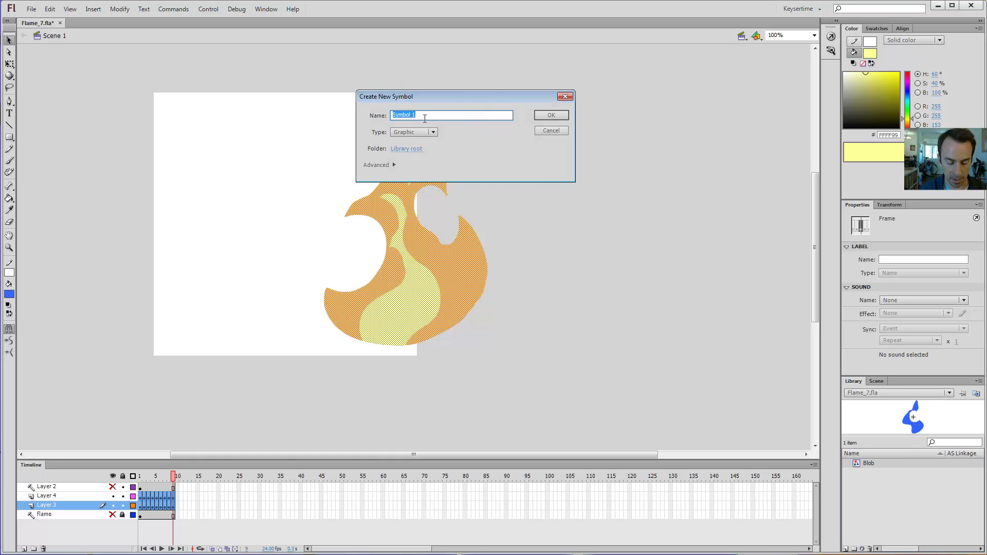
type("flame")
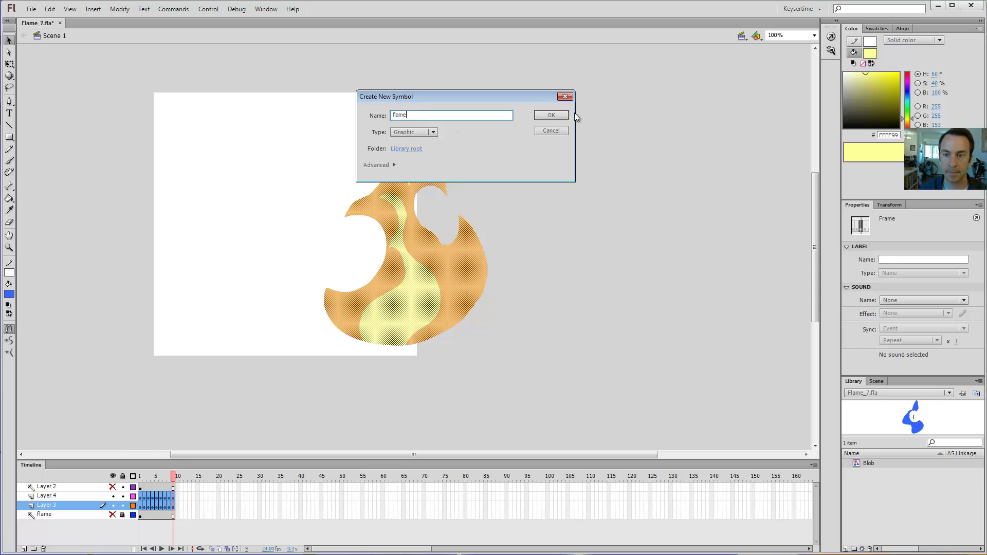
left_click(559, 114)
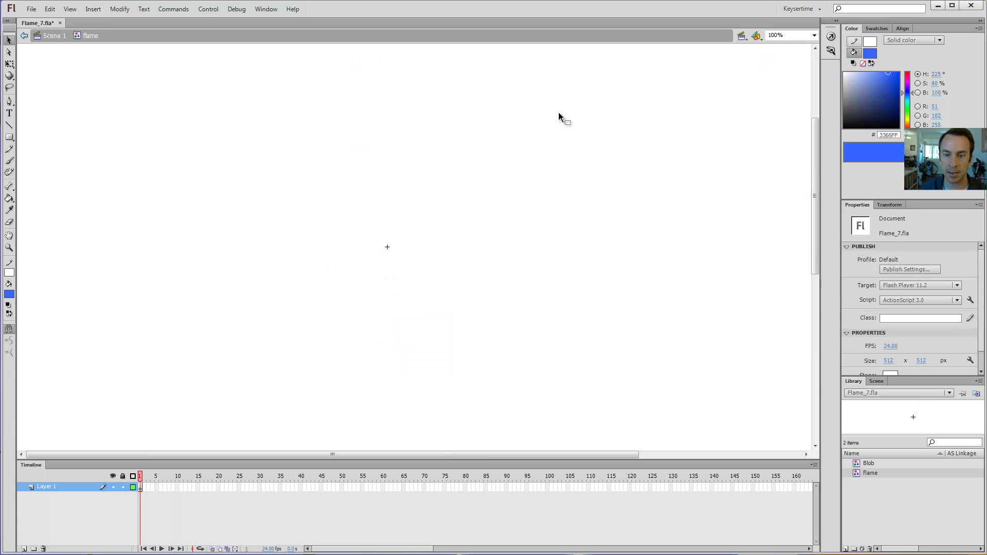
right_click(141, 488)
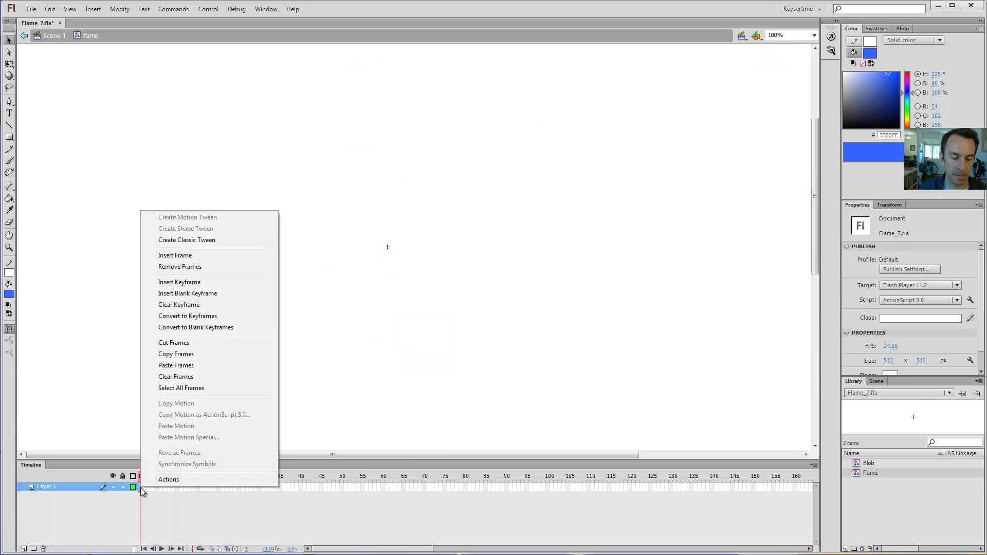
left_click(183, 367)
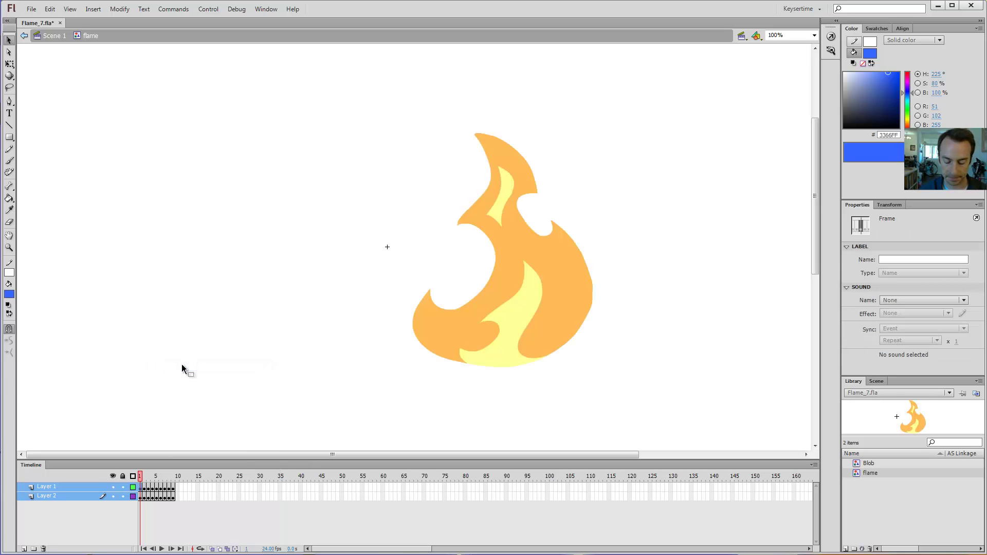
Add a layer above Layer 1 in the flame symbol and draw a square about 622 px wide around the registration point
key("ctrl+minus")
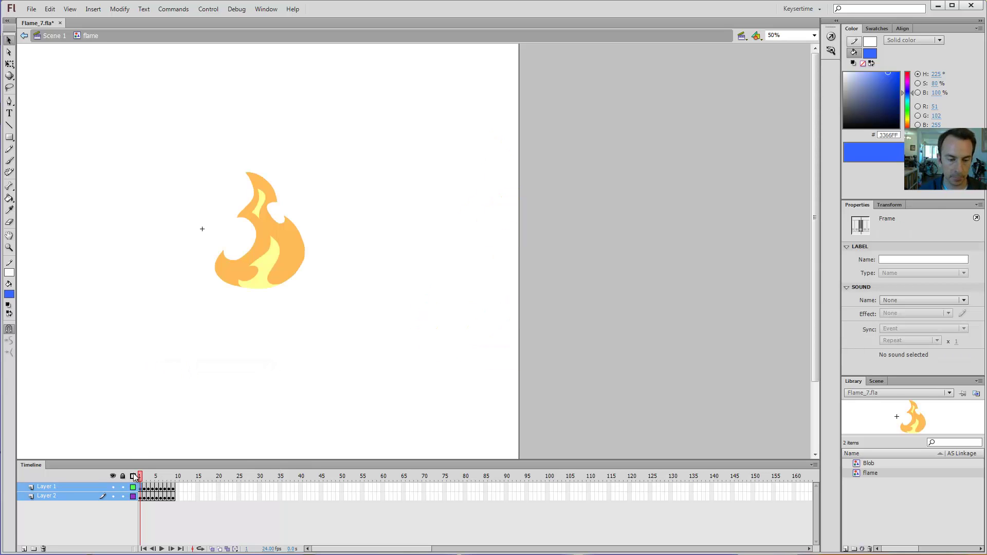
left_click(316, 294)
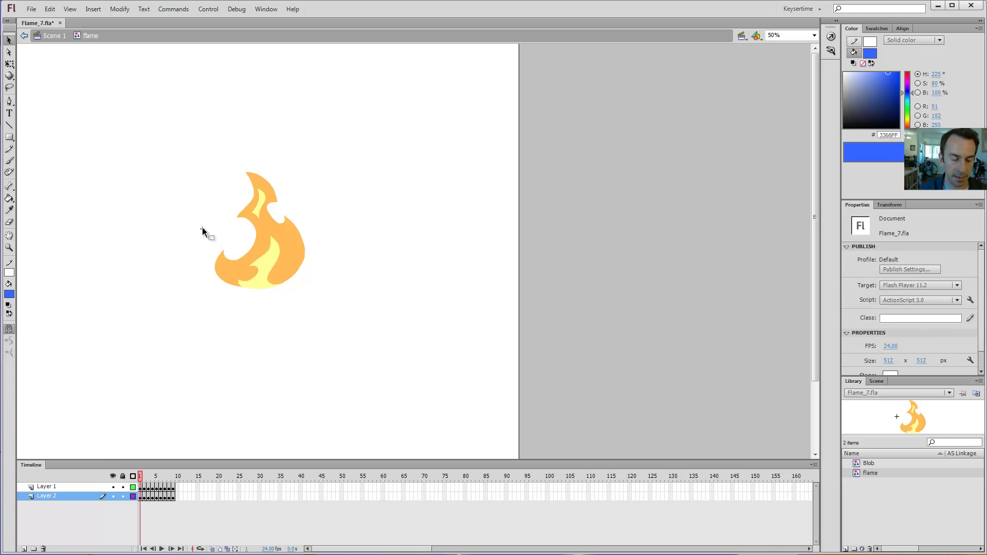
key("ctrl+equal")
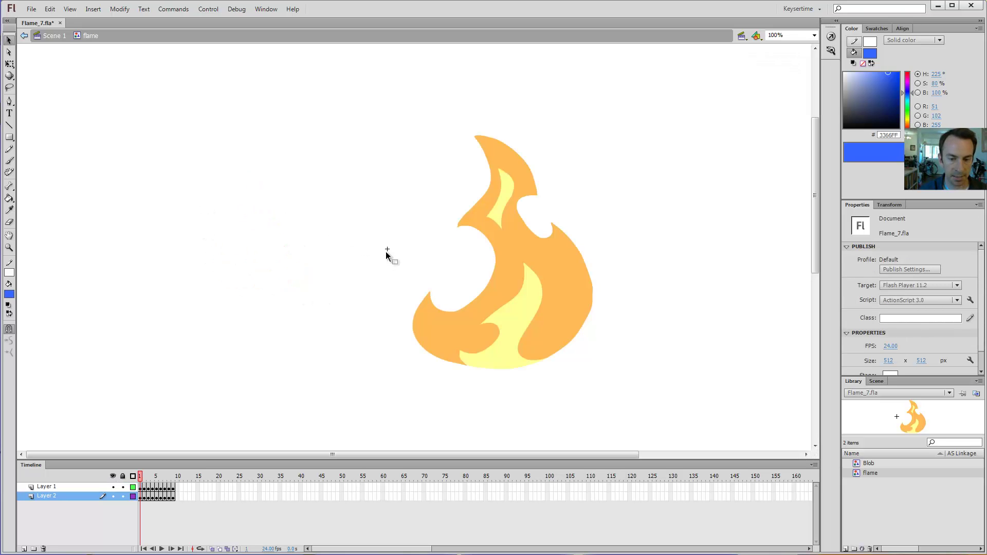
left_click(51, 489)
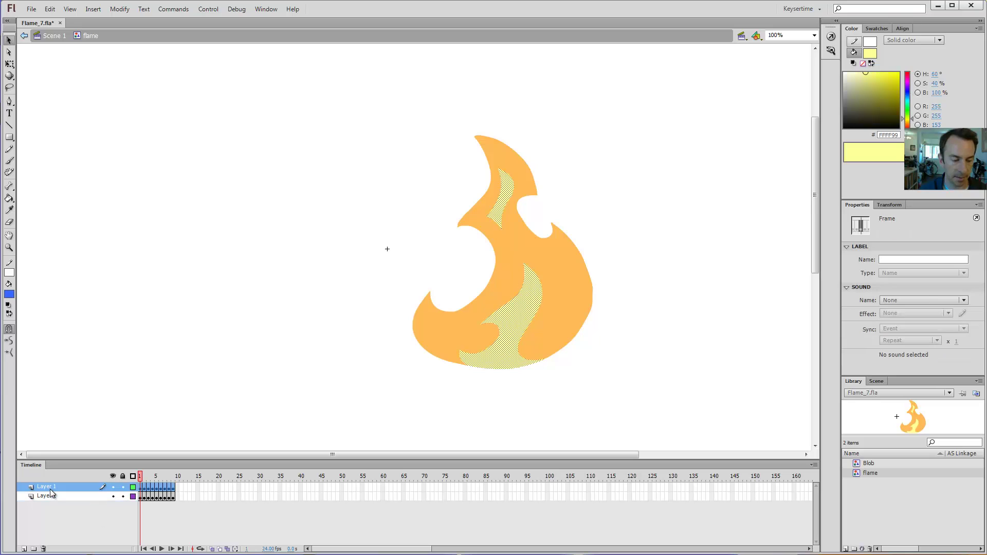
left_click(24, 550)
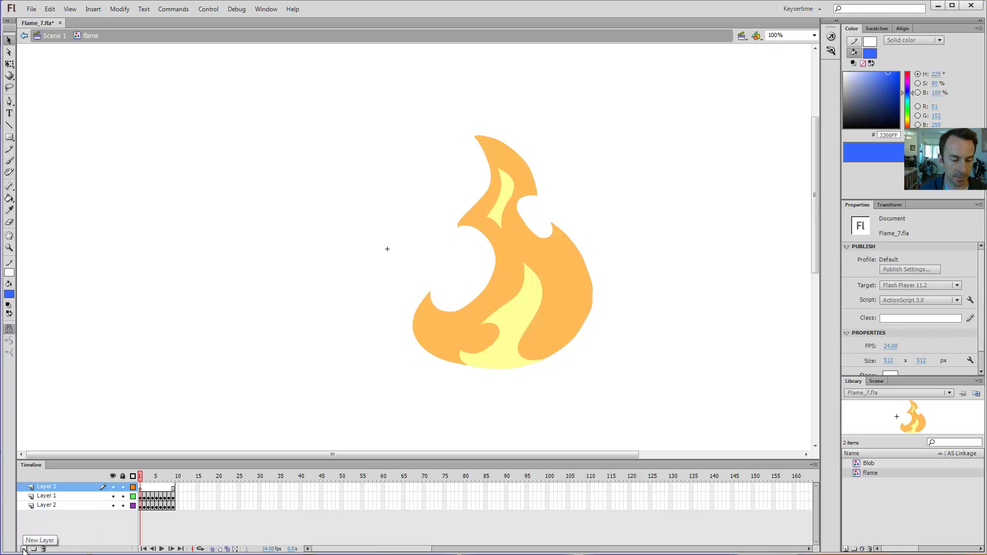
key("r")
left_click_drag(179, 83, 463, 404)
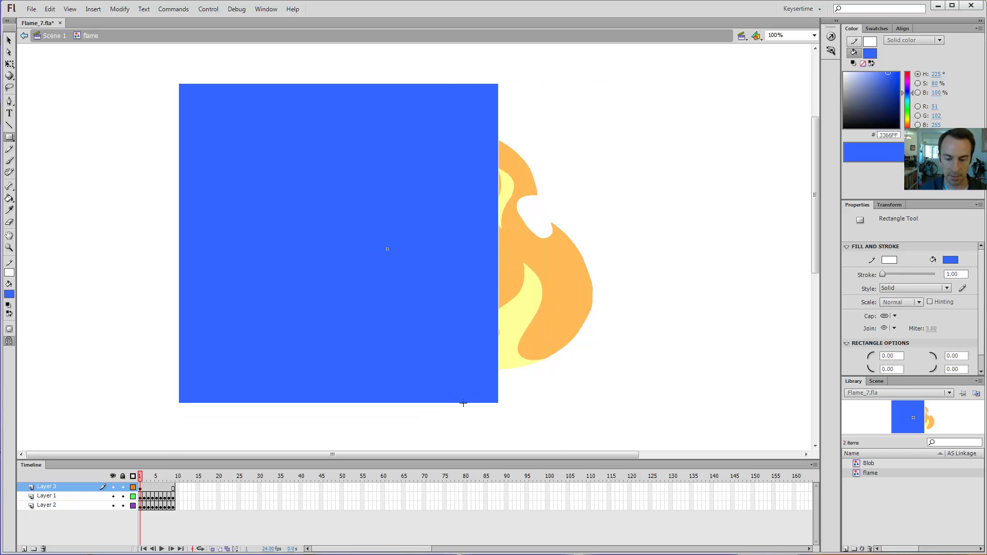
Delete the square's blue fill and recolor its remaining outline black
key("v")
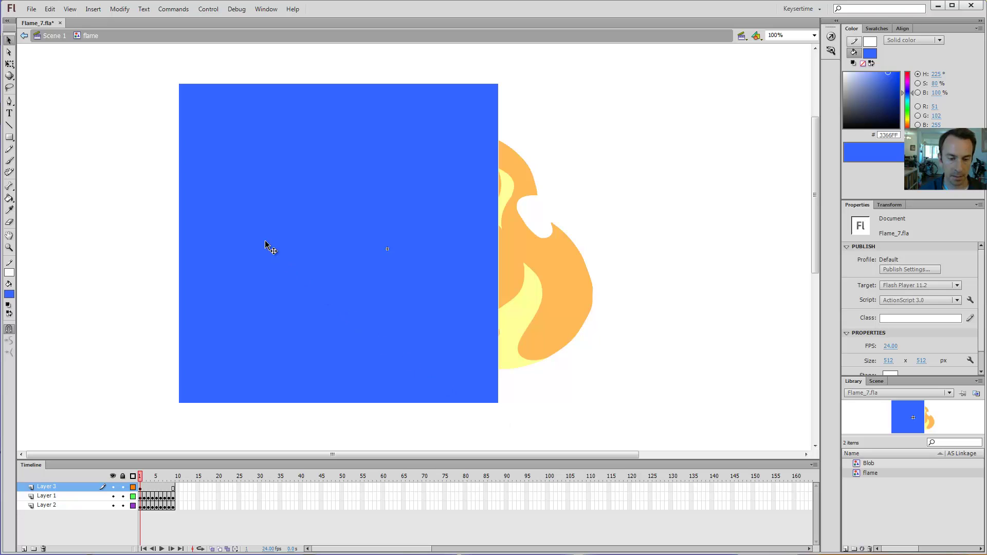
left_click(211, 197)
key("Delete")
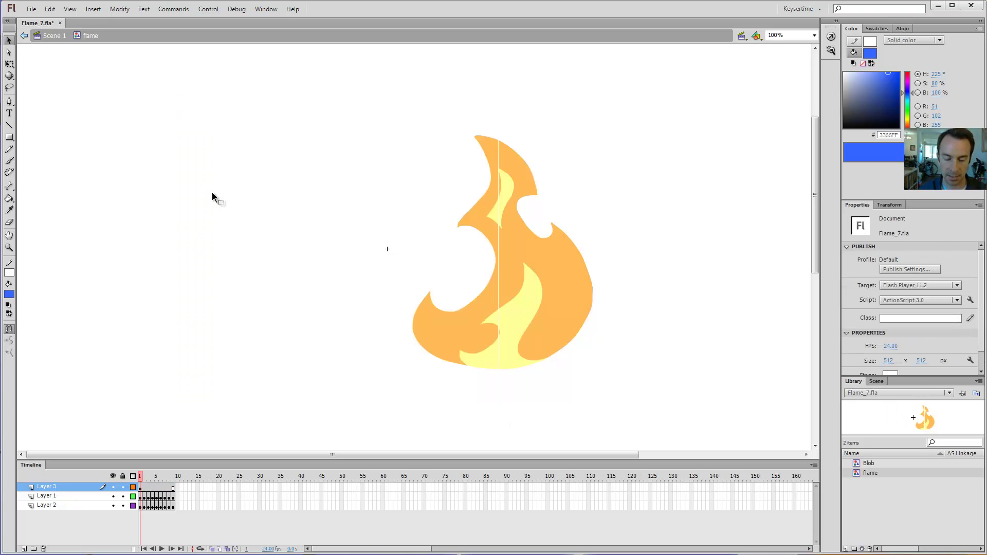
left_click(498, 261)
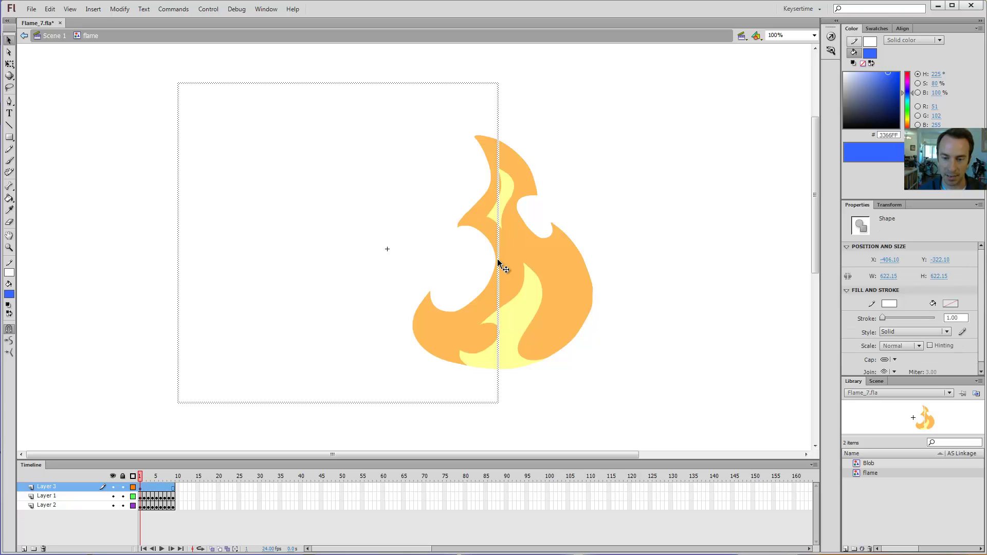
left_click(9, 272)
left_click(13, 297)
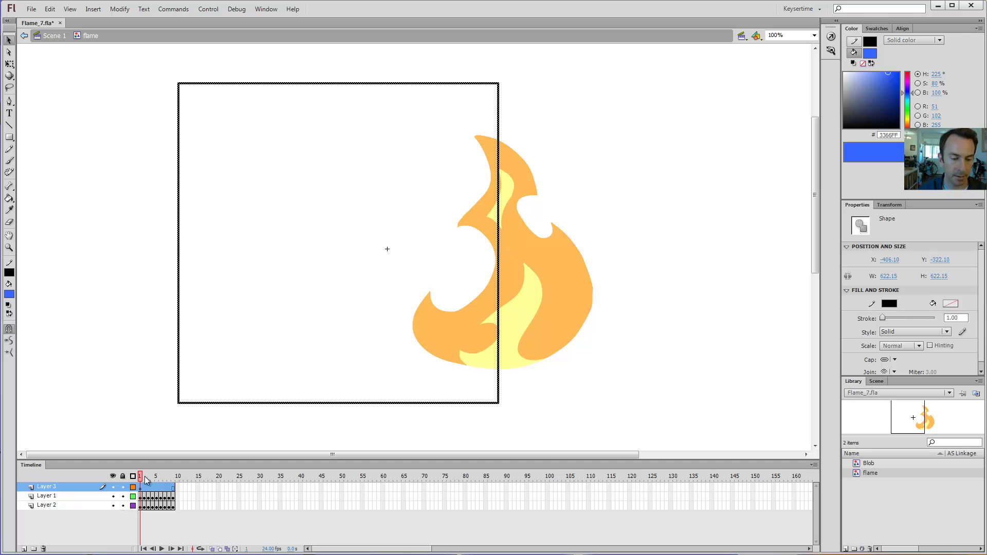
Center the square outline horizontally and vertically on the symbol's registration point
left_click(904, 29)
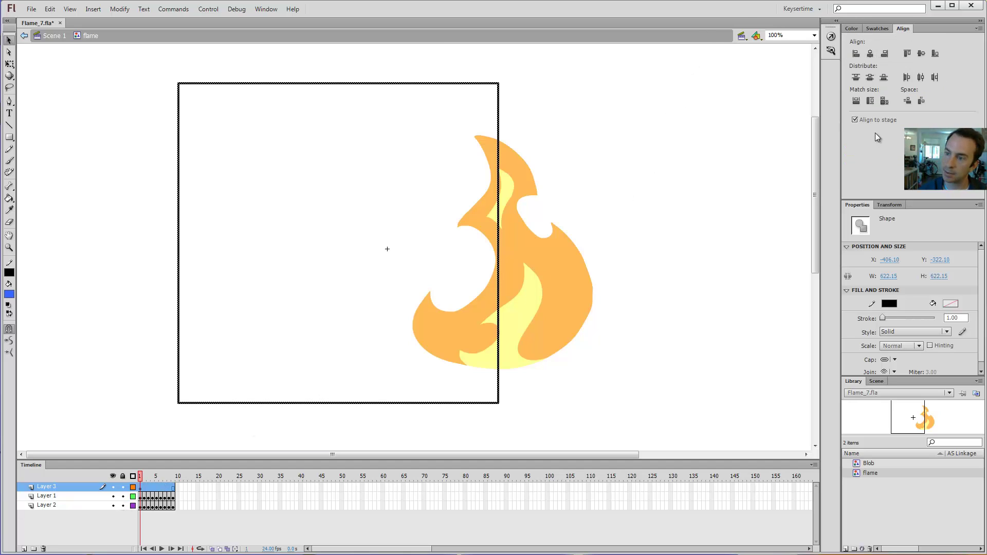
left_click(873, 57)
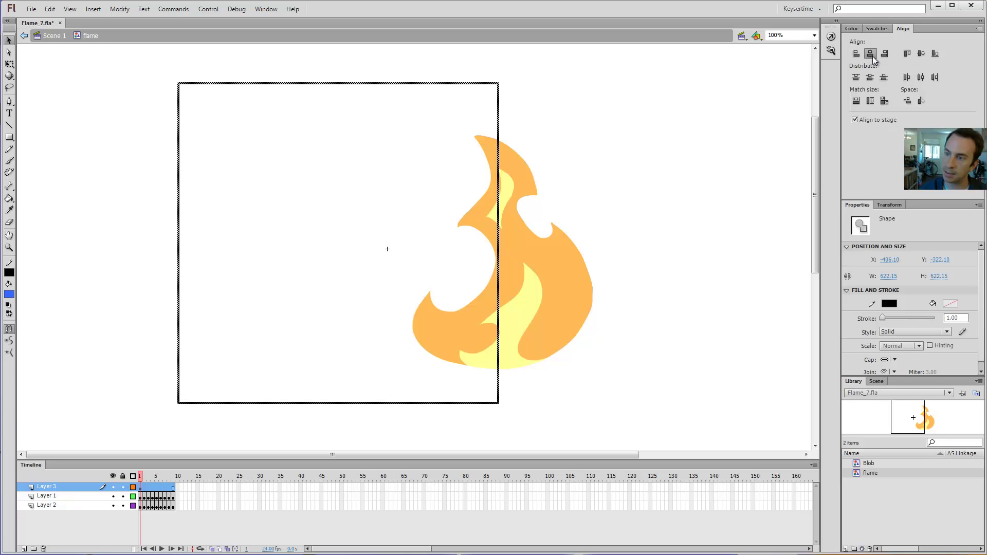
left_click(921, 54)
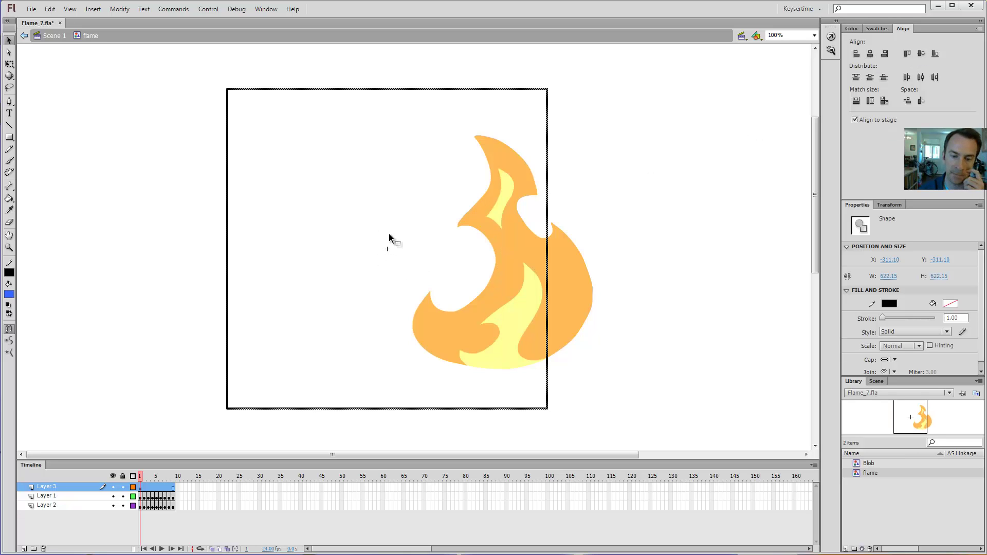
left_click(628, 208)
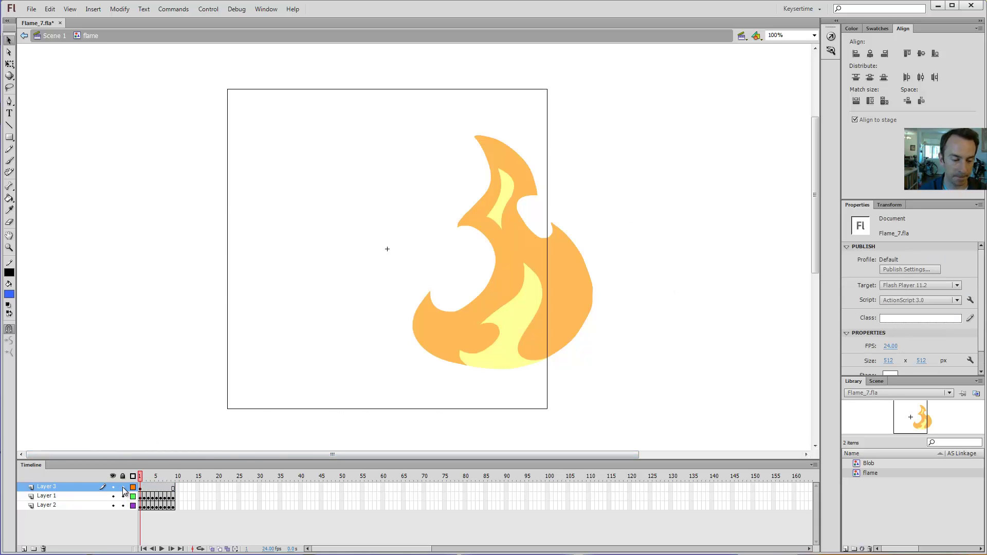
Lock the square outline's layer and rename it "bounding box"
double_click(49, 488)
type("bounding")
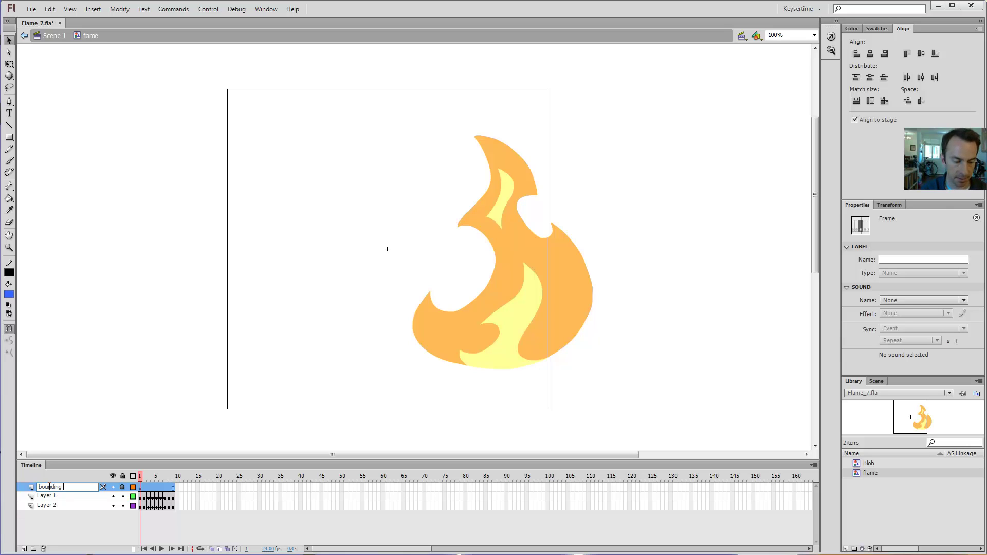
type(" box")
key("Return")
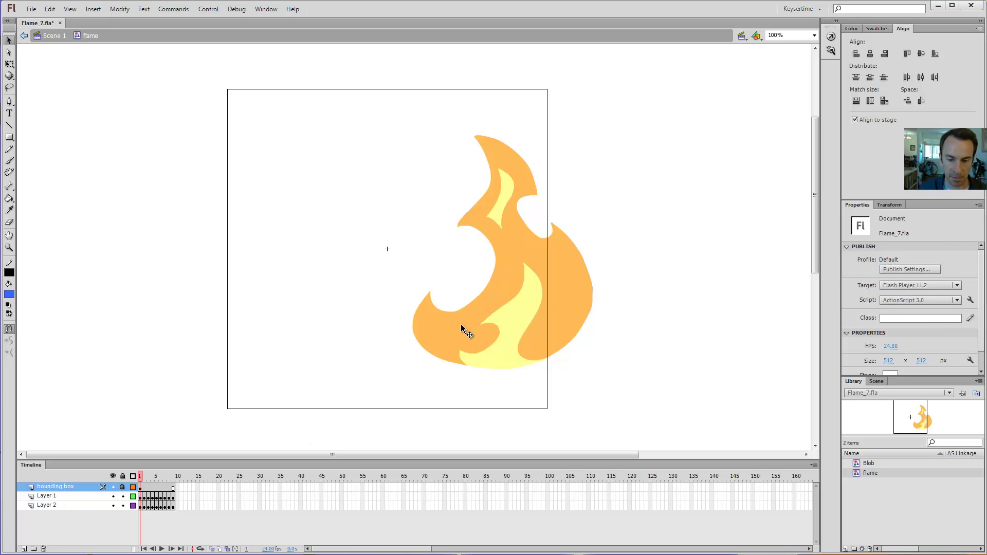
Move the orange flame shape on frame 1 into the middle of the bounding box
left_click_drag(462, 328, 333, 295)
left_click(369, 383)
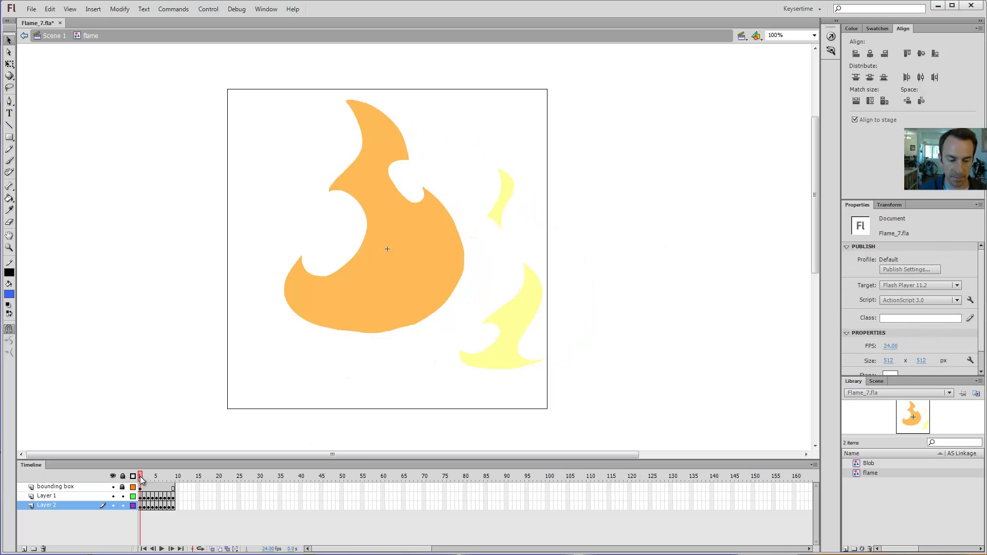
mouse_move(141, 480)
left_mouse_down()
mouse_move(151, 479)
mouse_move(141, 478)
left_mouse_up()
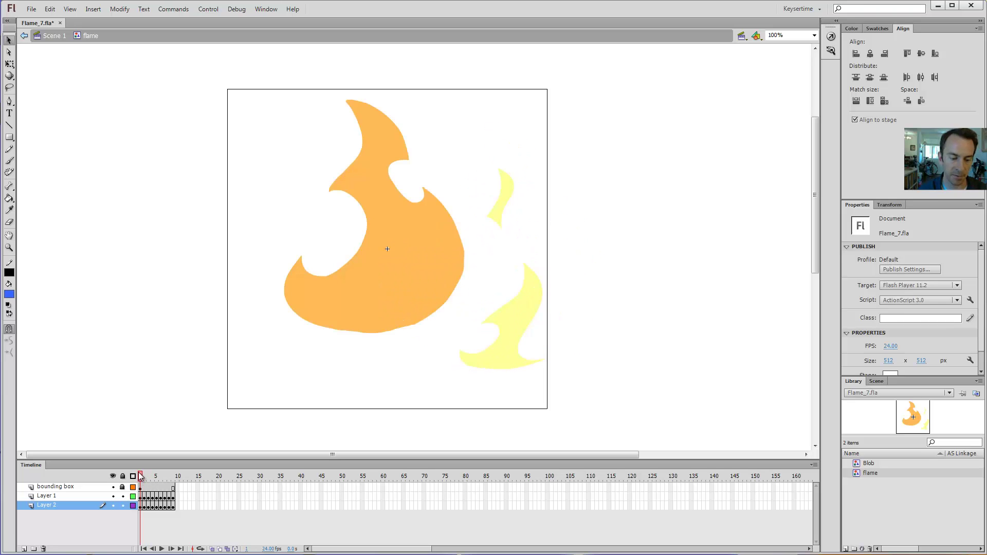
Undo the orange shape's move on frame 1 and turn on multiple-frame editing across all the animation's frames
key("ctrl+z")
key("ctrl+z")
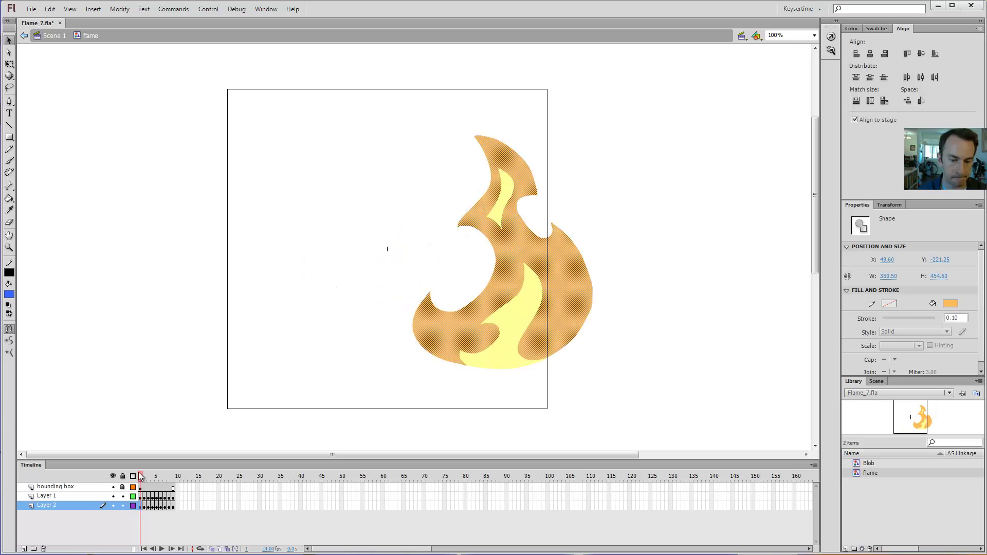
left_click(228, 550)
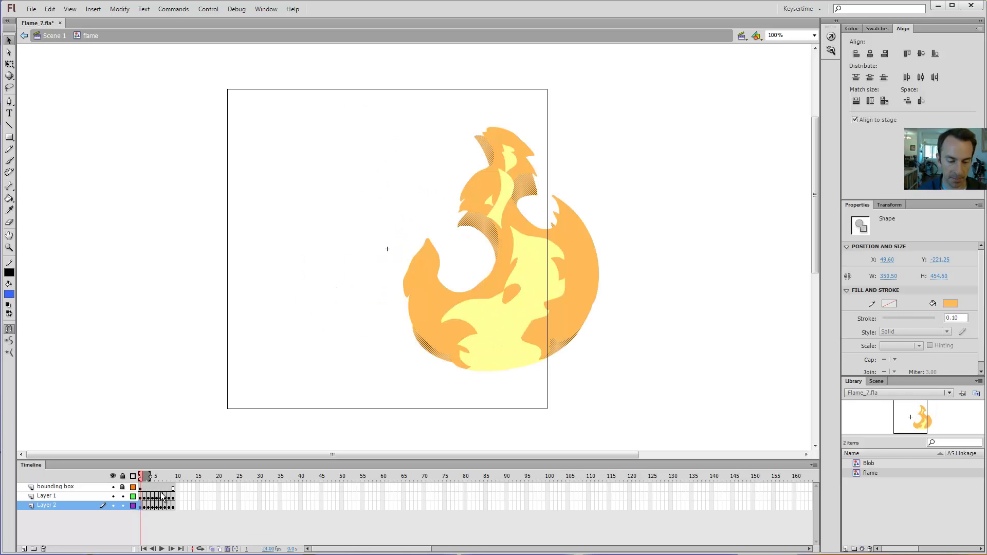
left_click_drag(151, 480, 176, 479)
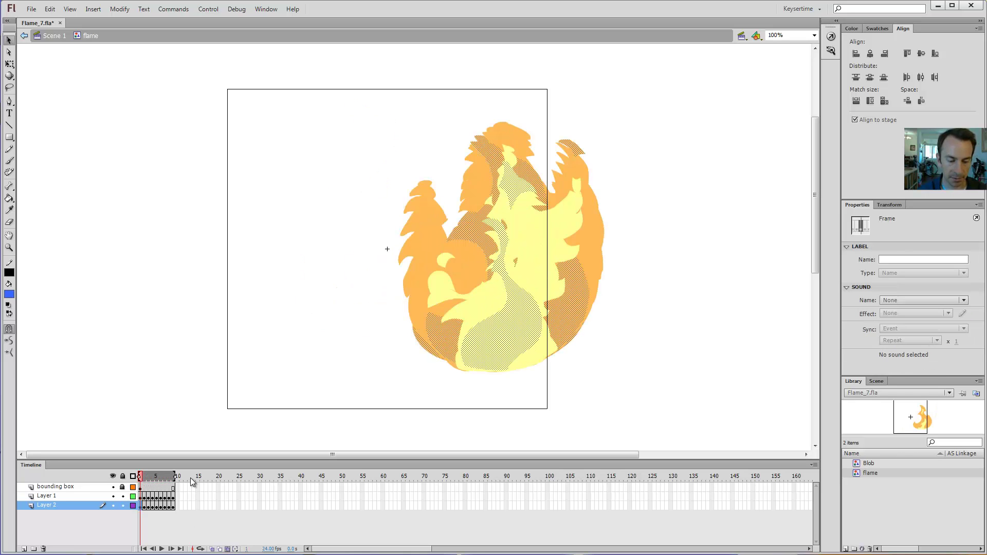
Move the flame artwork on all frames into the middle of the bounding box and scale it to about 374 x 456 px
key("ctrl+a")
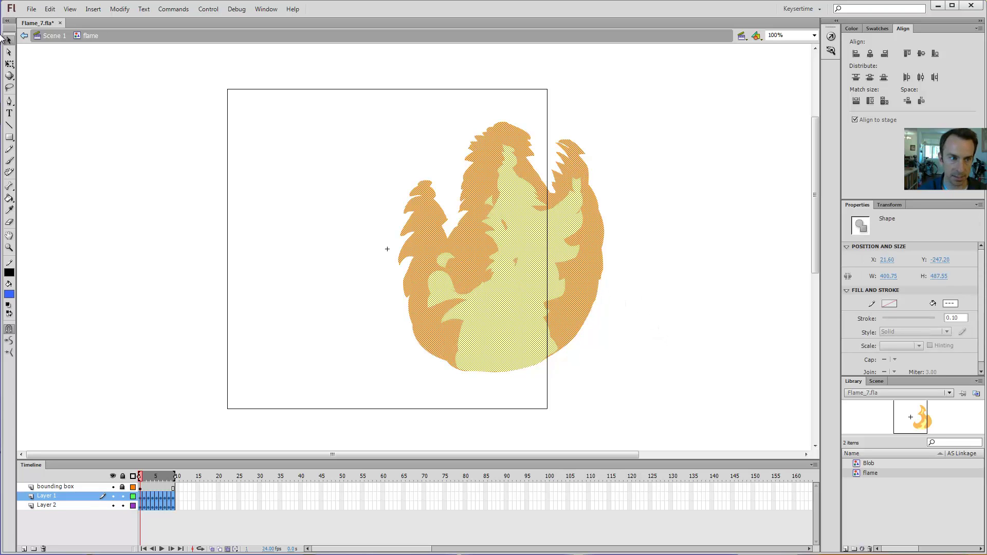
left_click_drag(571, 264, 461, 264)
key("q")
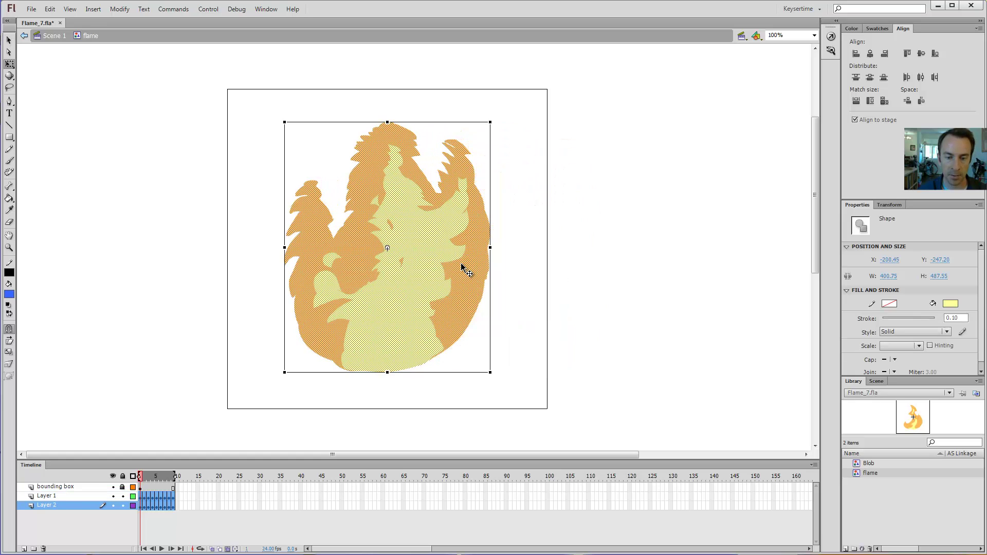
left_click_drag(494, 121, 522, 132)
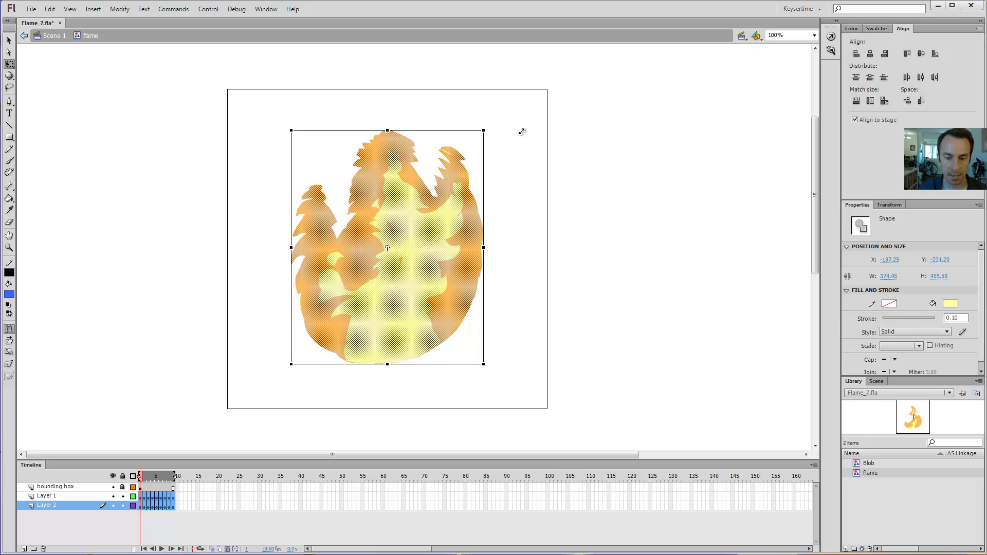
left_click(594, 194)
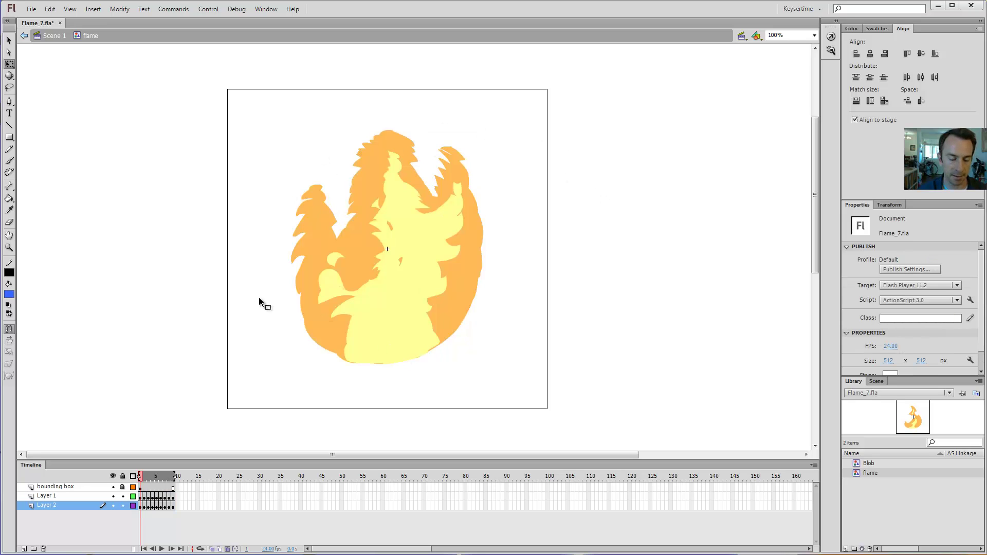
left_click(226, 549)
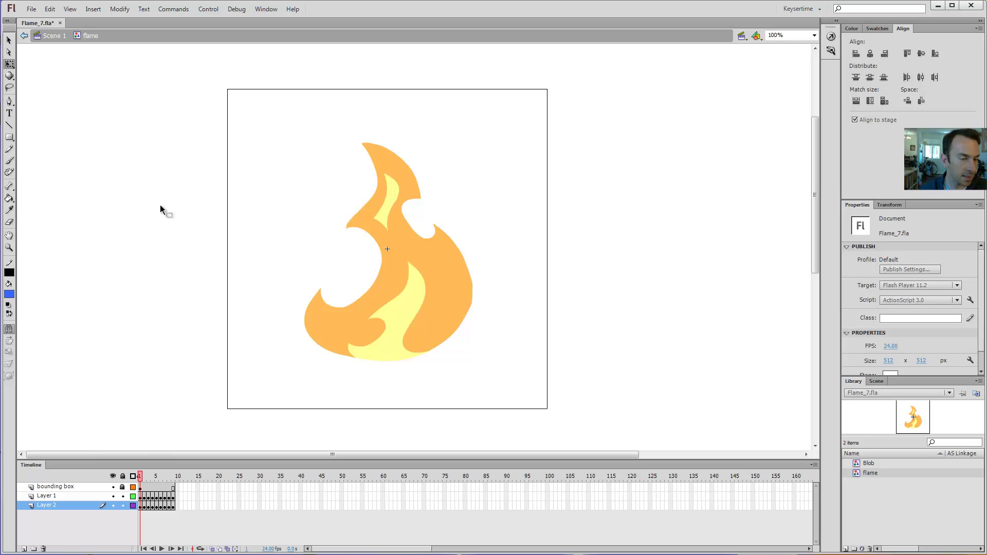
Return to Scene 1 and hide the original flame artwork on Layer 4 and Layer 3
left_click(60, 37)
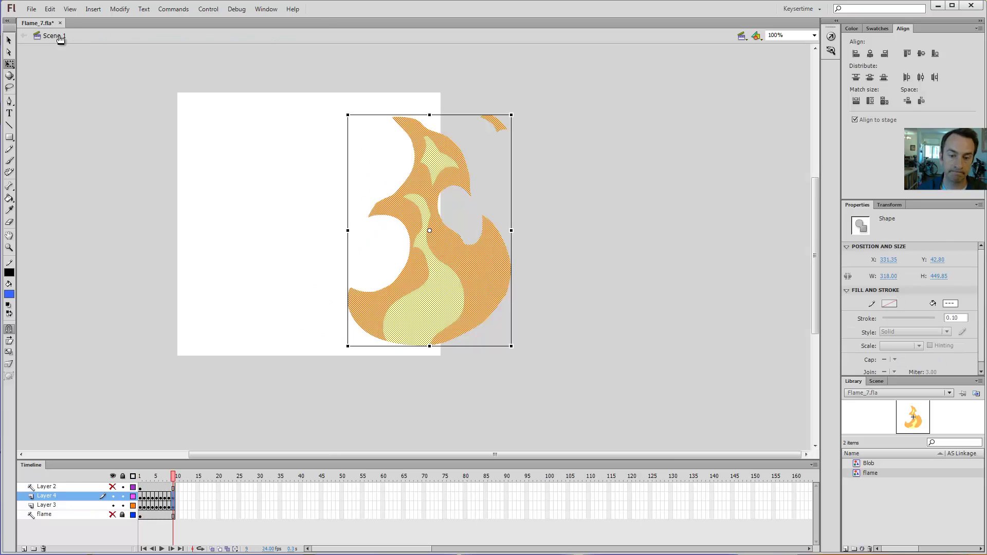
left_click(575, 243)
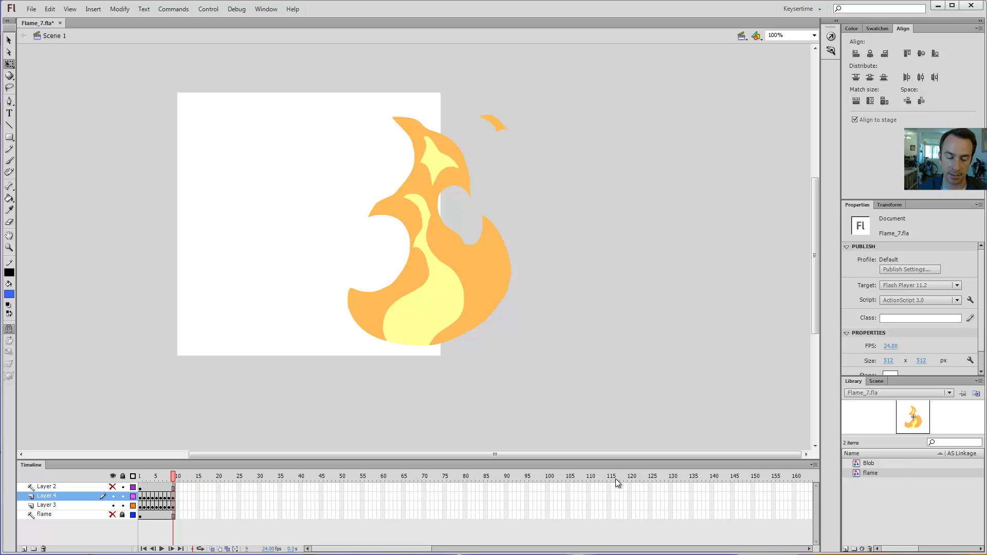
left_click(113, 497)
left_click(113, 505)
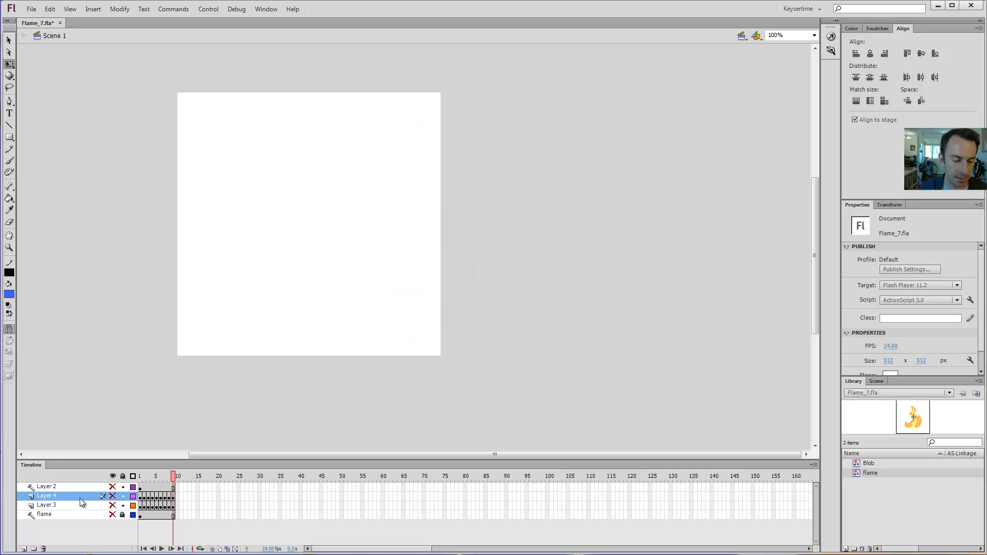
Add a new layer above all the others and place an instance of the flame symbol on the stage
left_click(55, 497)
left_click(24, 549)
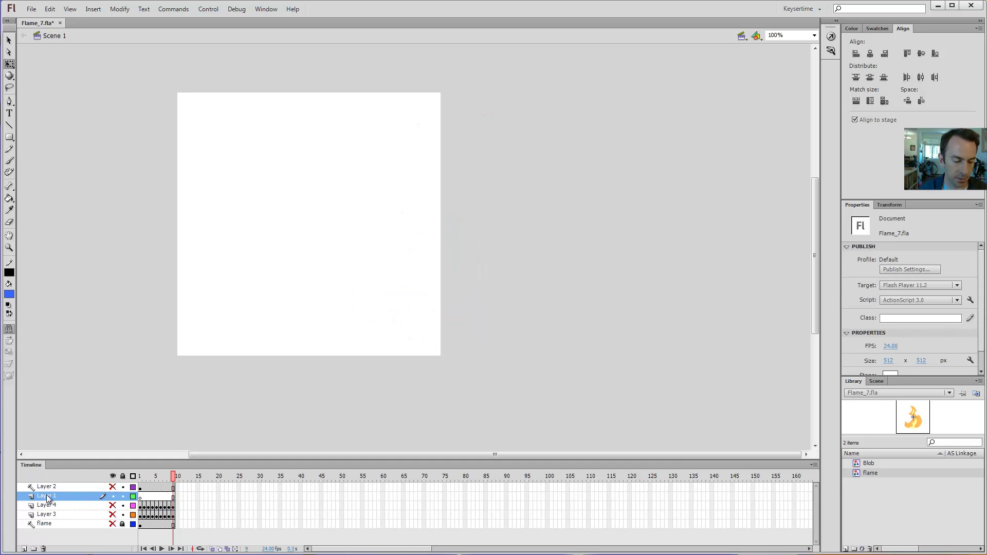
left_click_drag(51, 500, 51, 477)
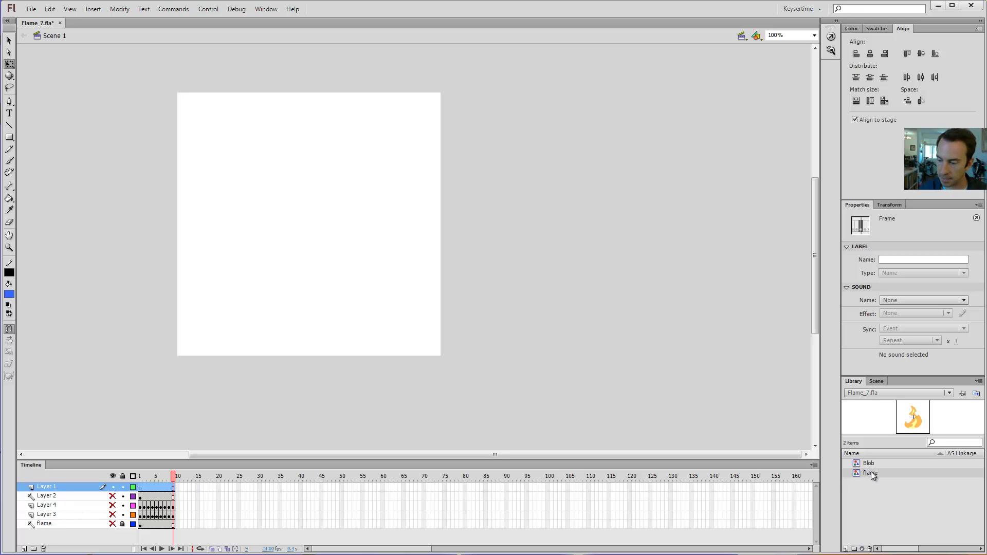
left_click_drag(874, 473, 295, 198)
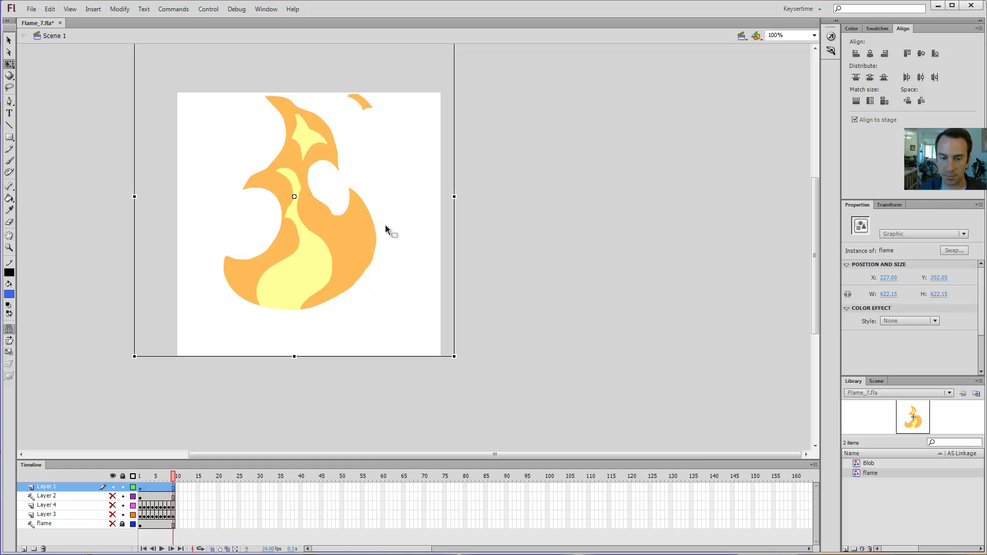
Open the flame instance for in-place editing, unlock the bounding box layer and select its outline
double_click(330, 257)
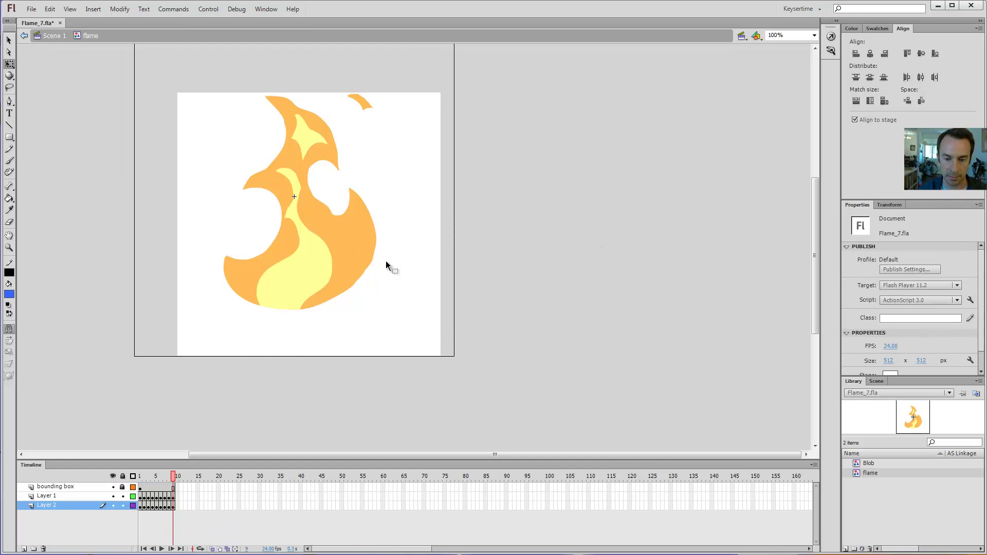
double_click(455, 266)
left_click(417, 258)
left_click_drag(416, 257, 353, 238)
key("ctrl+e")
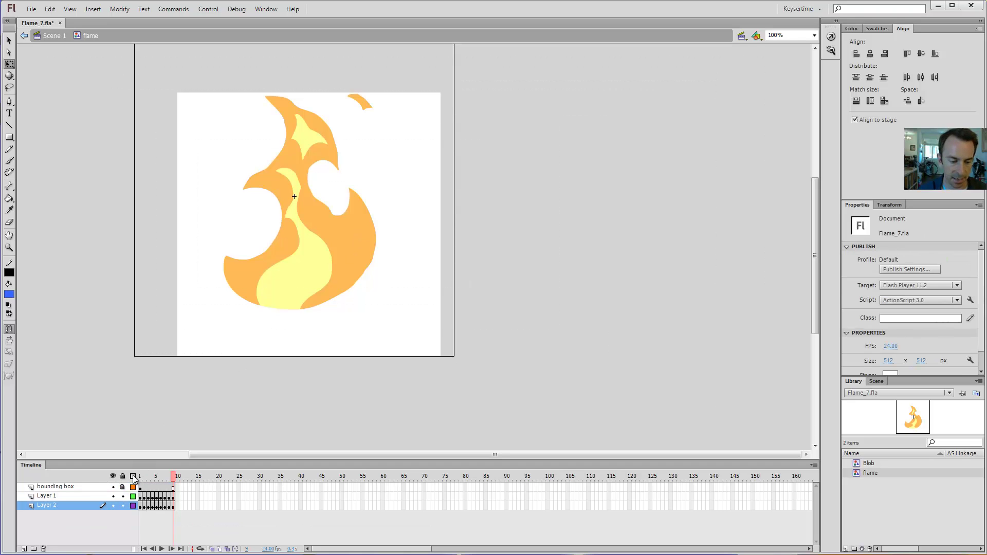
left_click(122, 487)
left_click(454, 297)
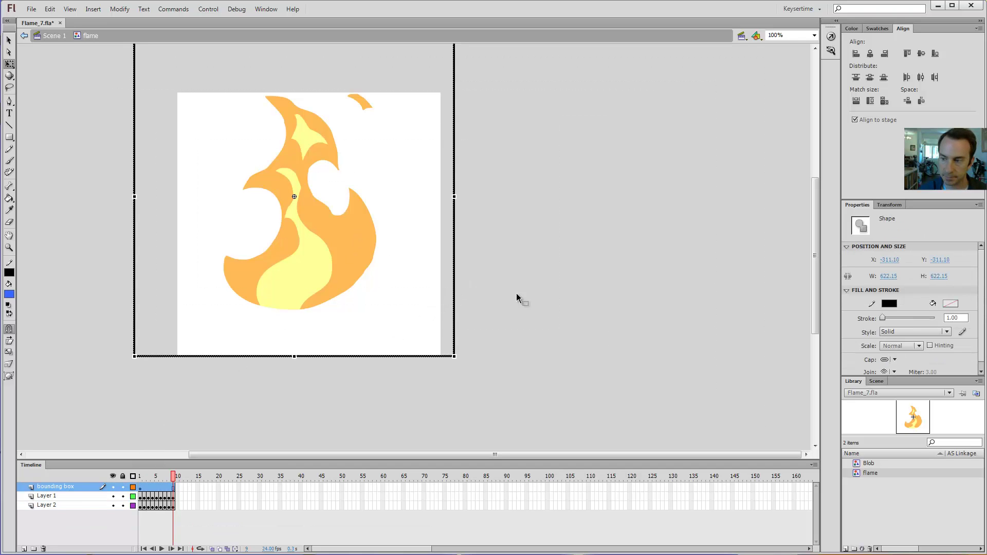
Set the bounding box outline to 512 x 512 px and center it horizontally and vertically on the registration point
left_click(889, 277)
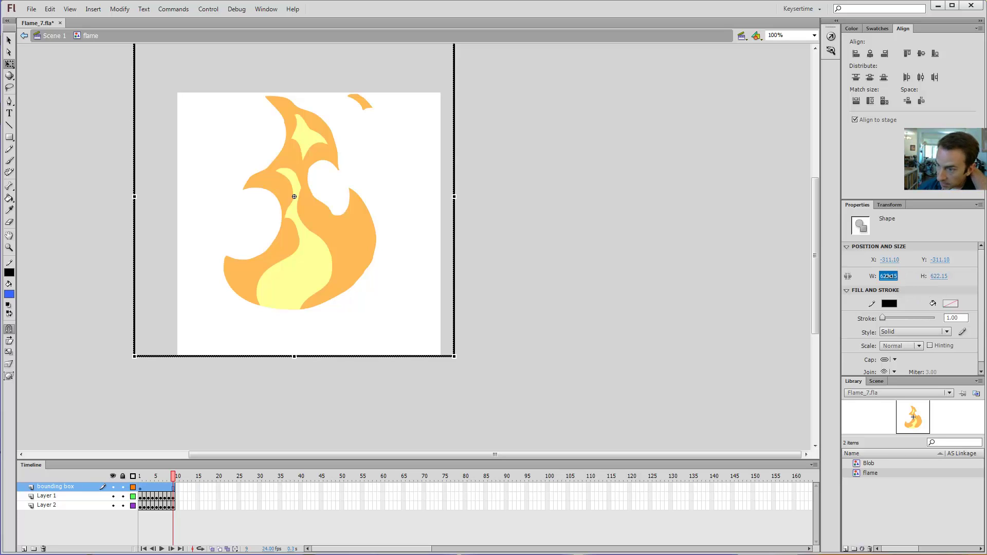
type("5")
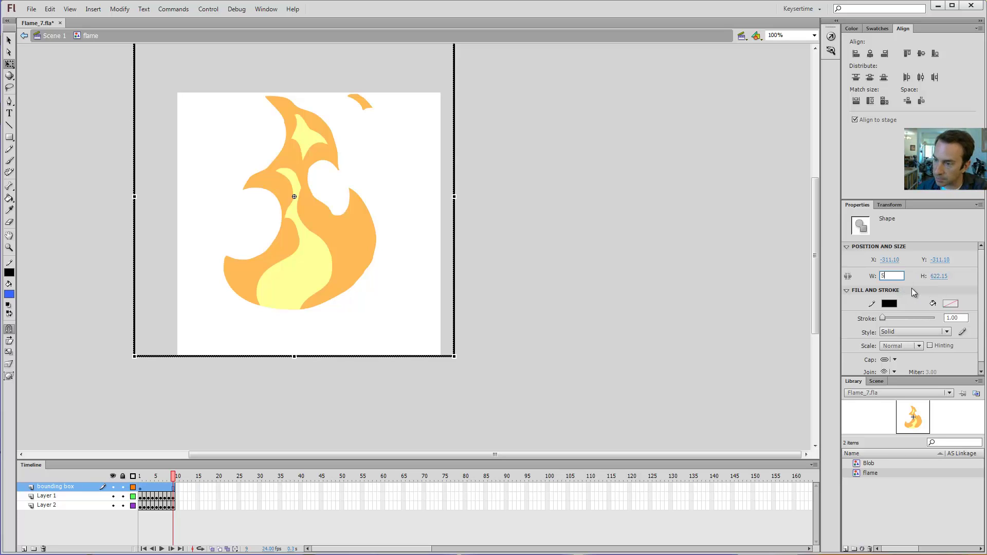
type("12")
key("Return")
type("512")
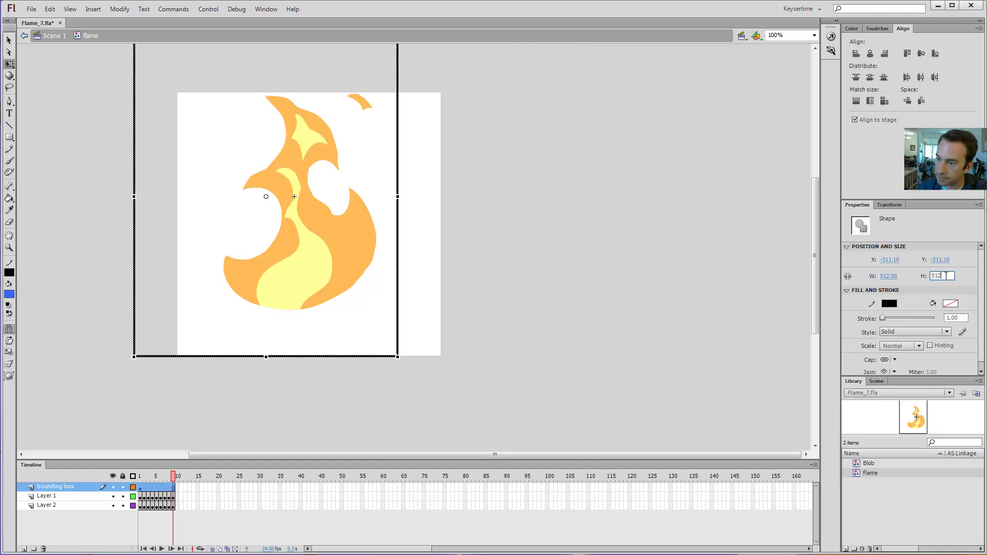
key("Return")
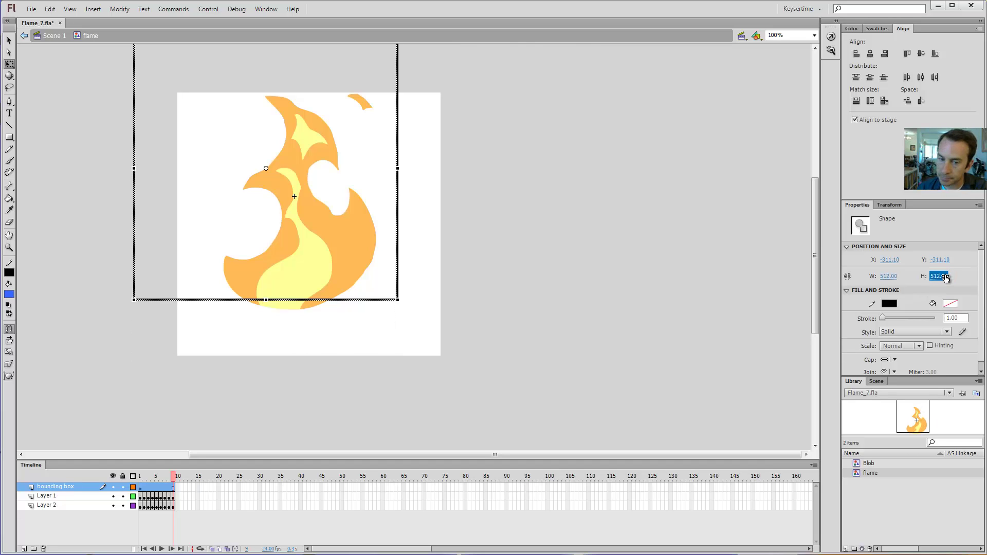
left_click(871, 54)
left_click(922, 54)
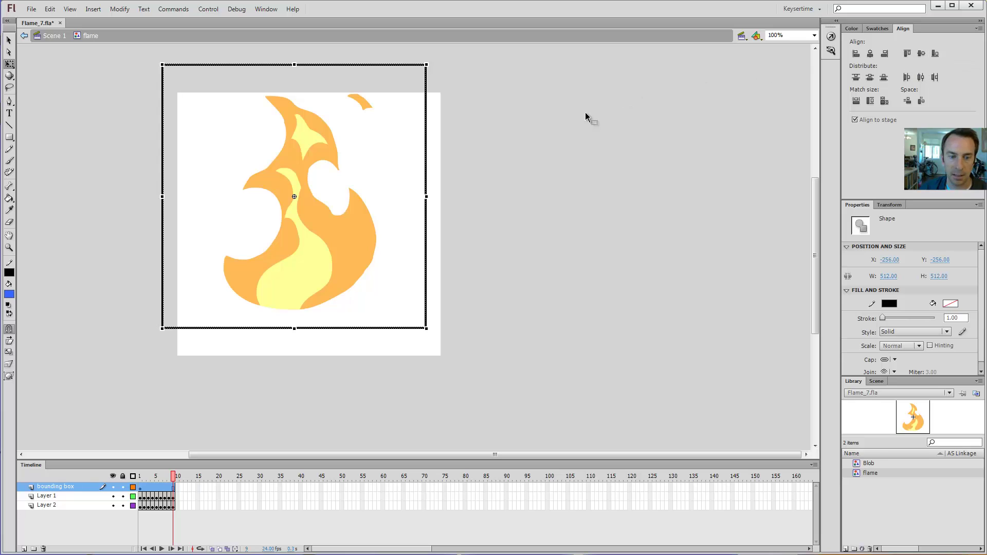
left_click(506, 152)
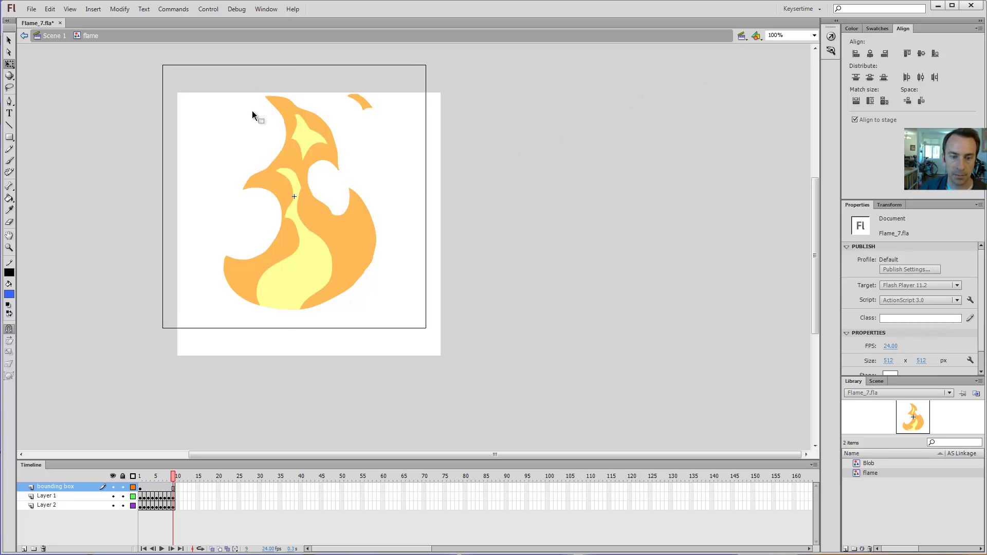
Lock the bounding box layer and nudge the flame artwork on all frames 1 px right and 1 px down
left_click(140, 478)
left_click(122, 488)
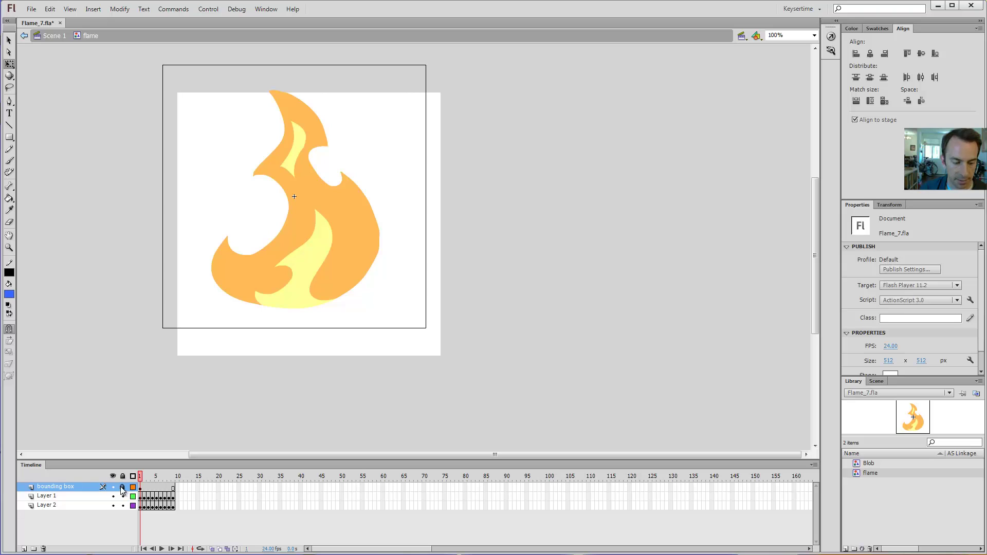
left_click(228, 549)
left_click(323, 77)
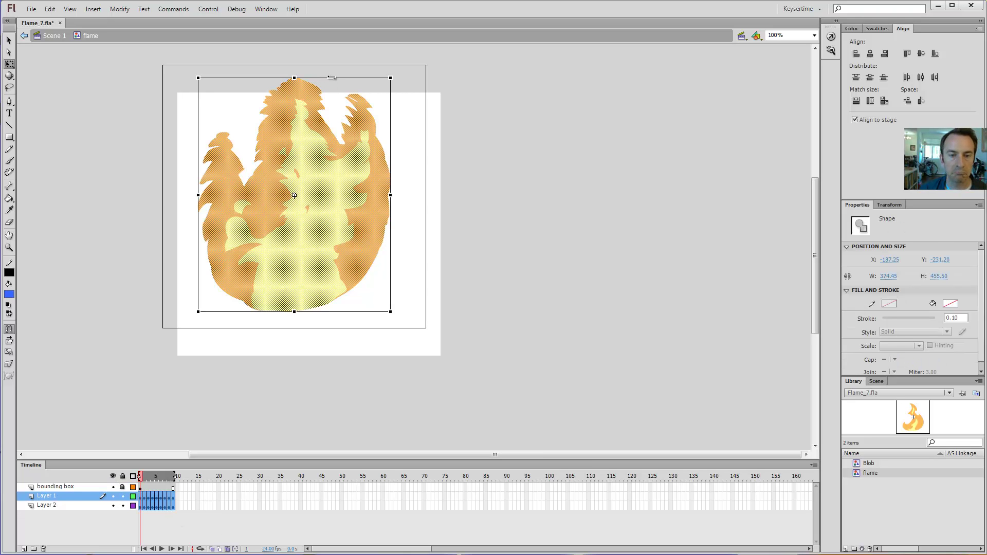
left_click(336, 88)
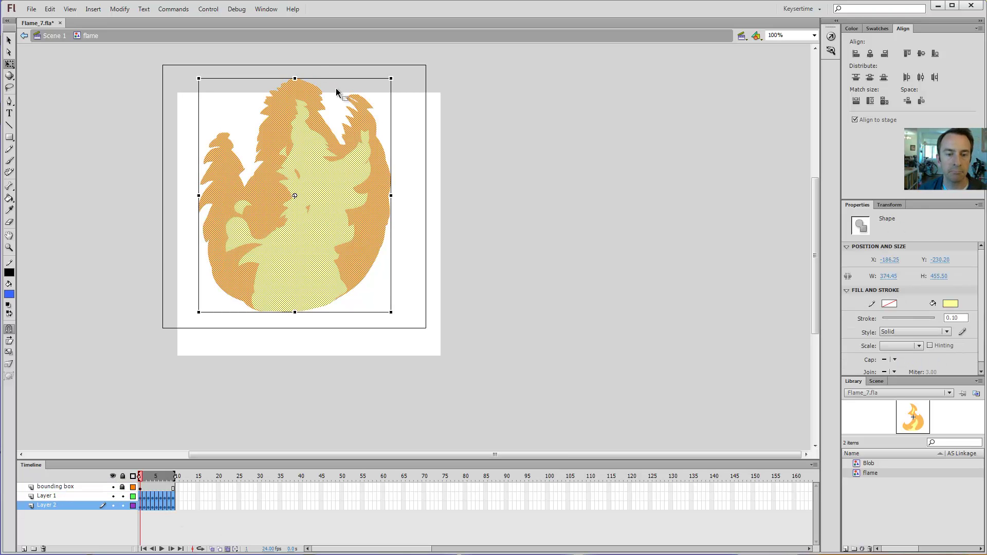
left_click(550, 169)
left_click(228, 549)
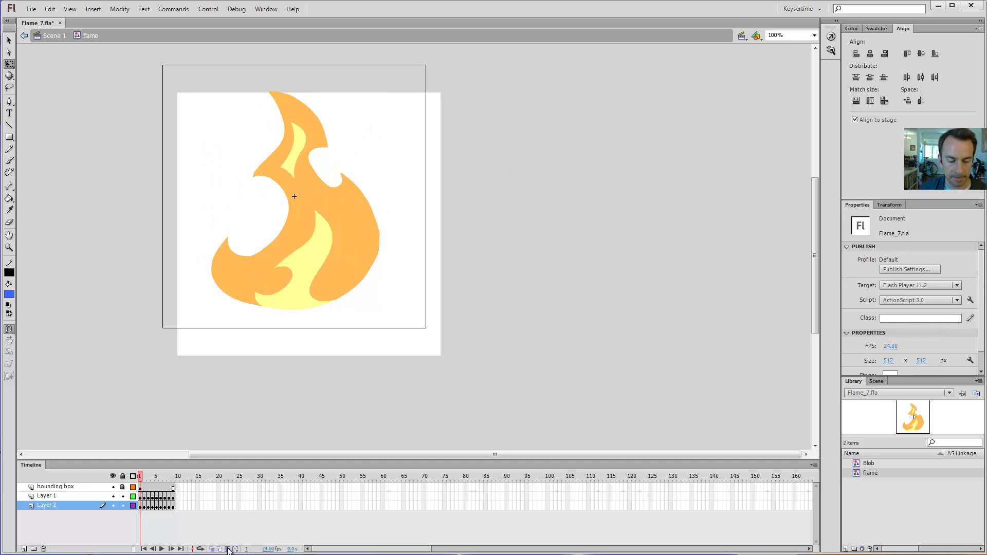
Return to Scene 1 and center the flame instance horizontally and vertically on the stage
double_click(305, 395)
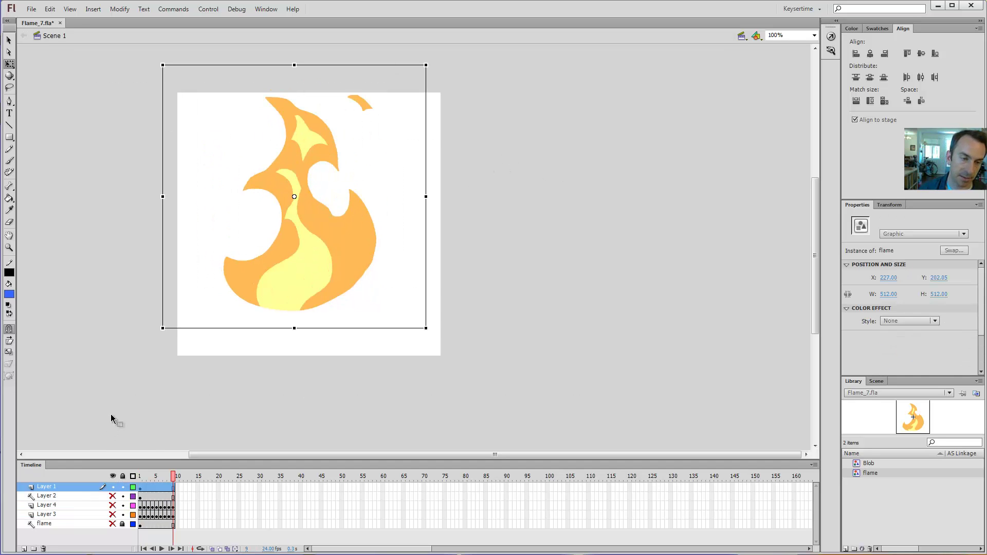
left_click(74, 165)
left_click(371, 247)
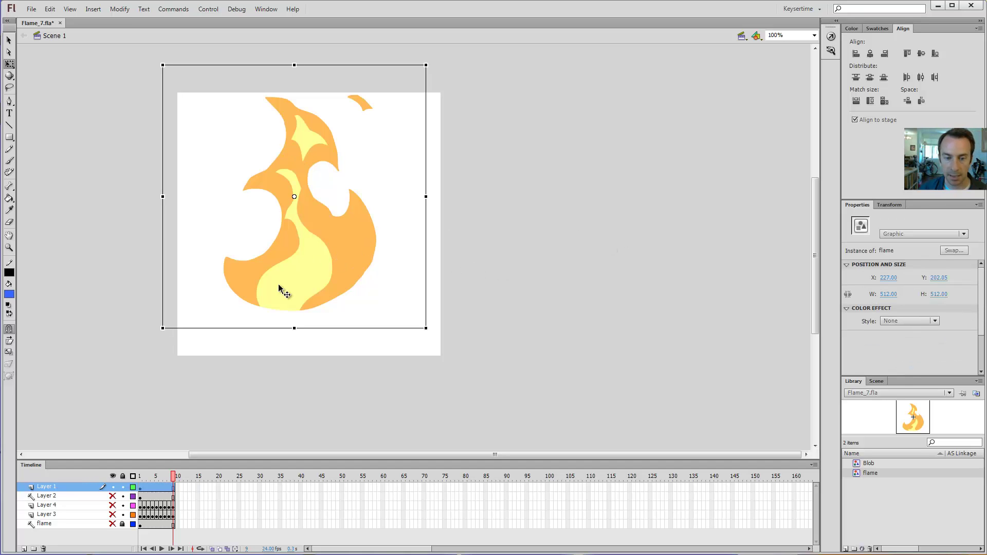
key("v")
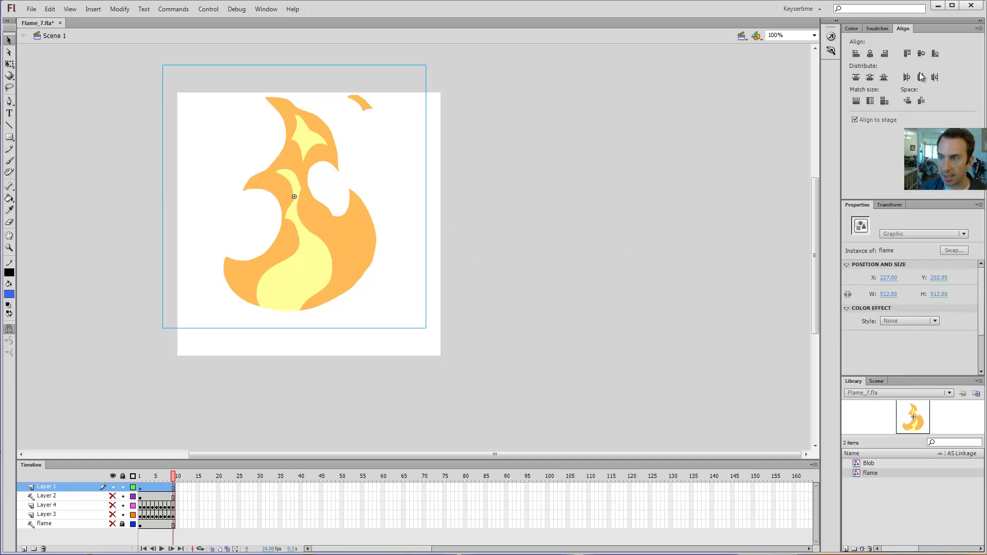
left_click(870, 53)
left_click(922, 53)
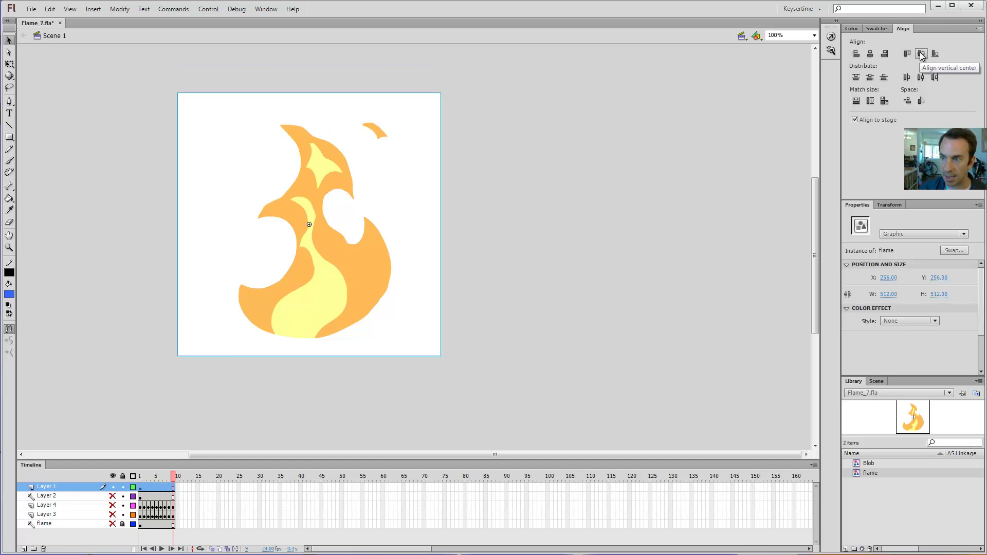
left_click(550, 195)
left_click(351, 281)
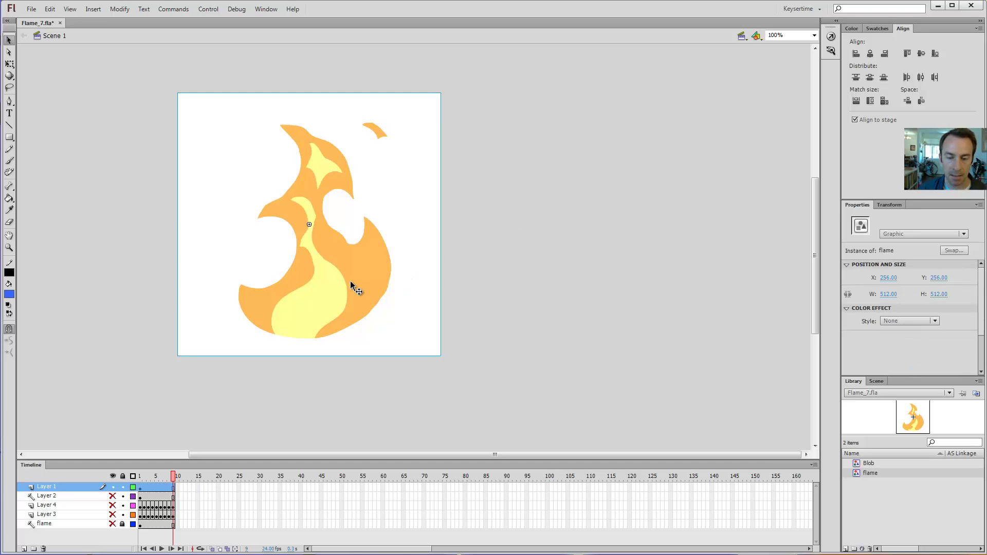
left_click(512, 282)
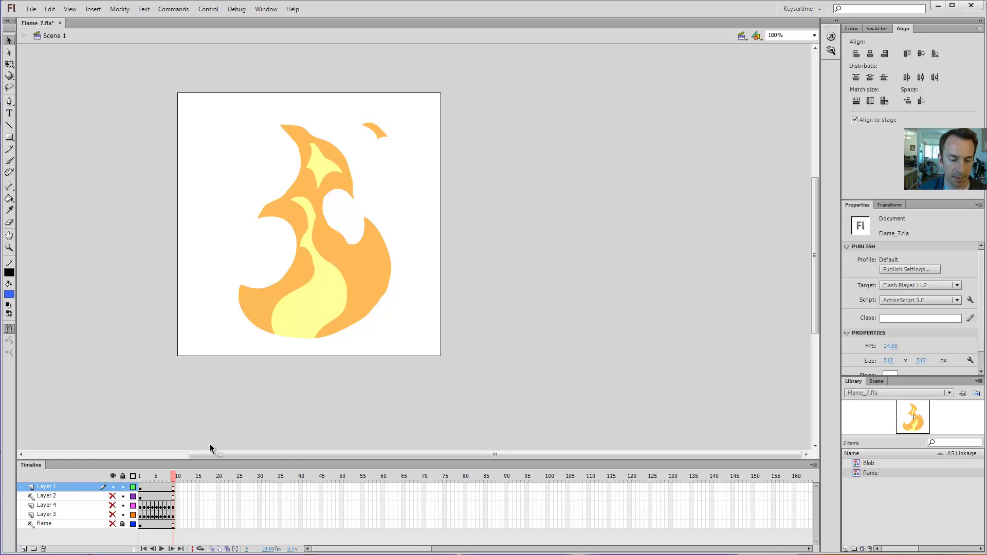
left_click(329, 282)
left_click(554, 307)
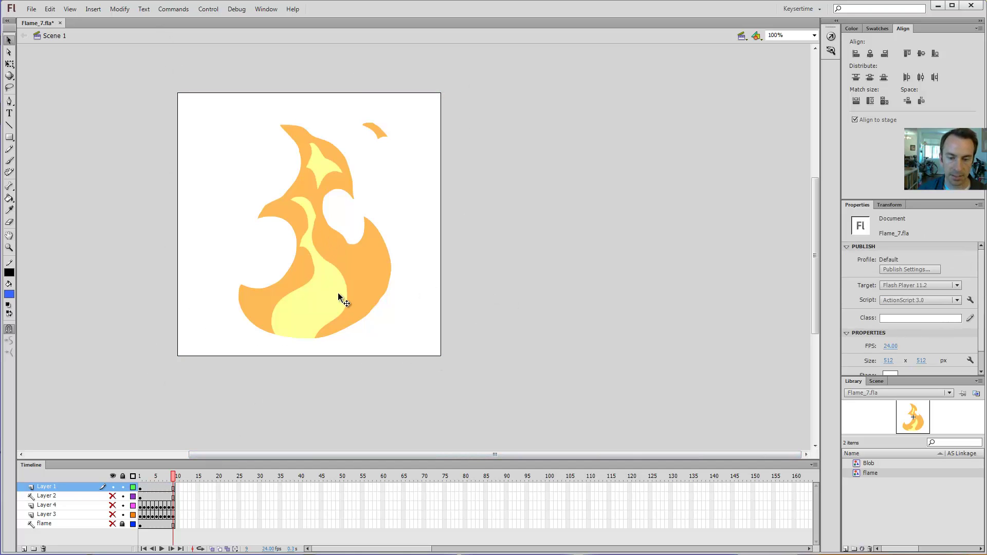
left_click(340, 298)
mouse_move(173, 481)
left_mouse_down()
mouse_move(138, 486)
mouse_move(173, 485)
left_mouse_up()
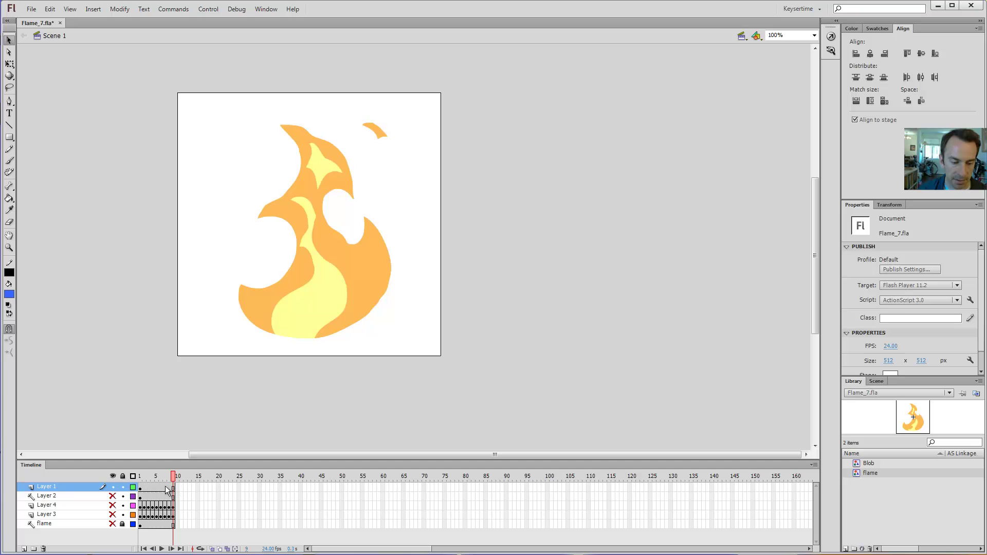
Play the animation inside the flame symbol to check it, and return to Scene 1
double_click(322, 270)
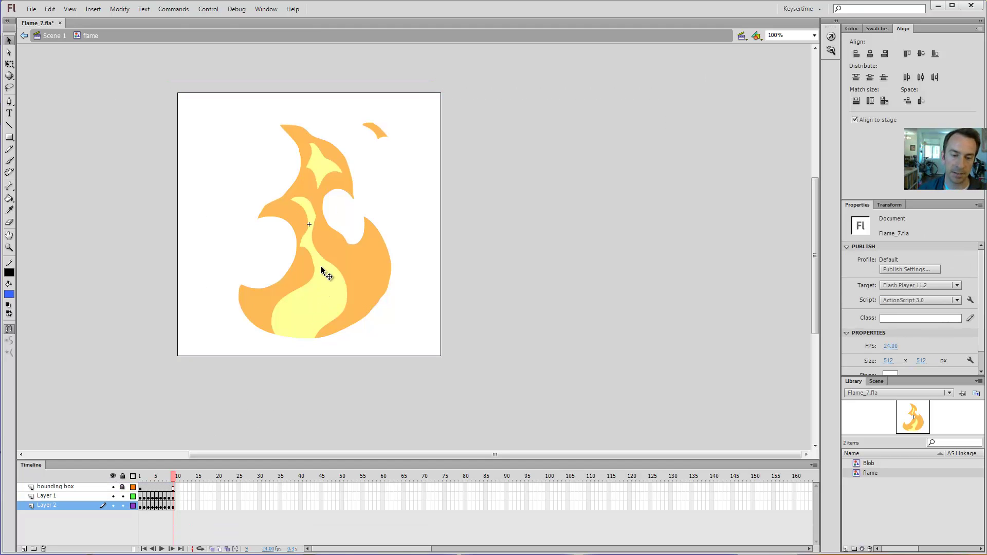
key("Return")
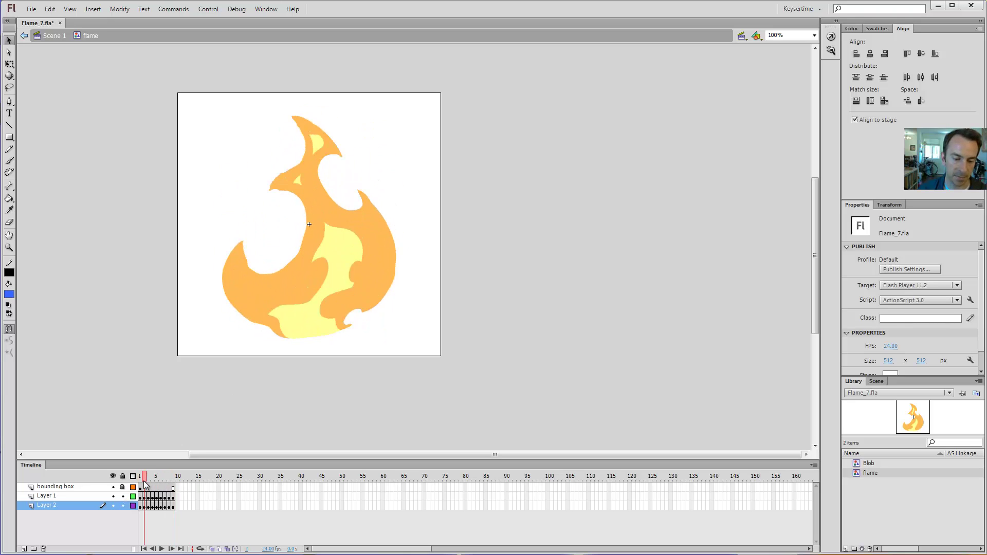
double_click(234, 398)
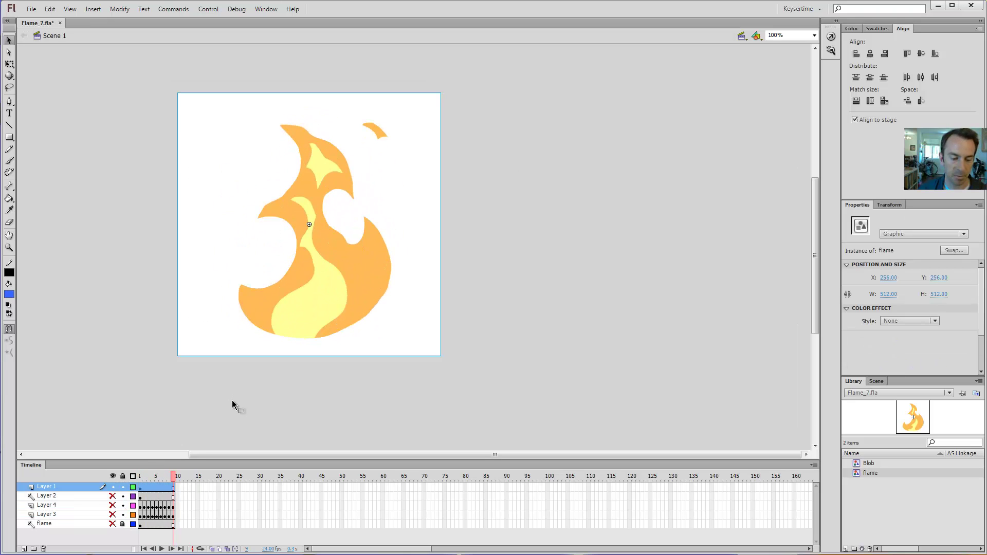
Delete the leftover layers Layer 2, flame, Layer 4 and Layer 3 from the main timeline, keeping only Layer 1
right_click(46, 506)
left_click(44, 496)
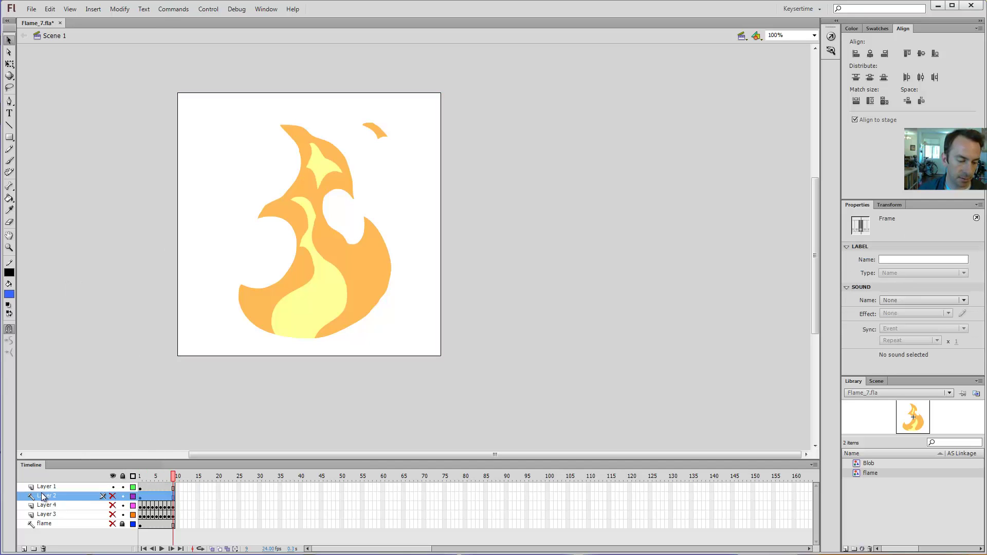
left_click(112, 497)
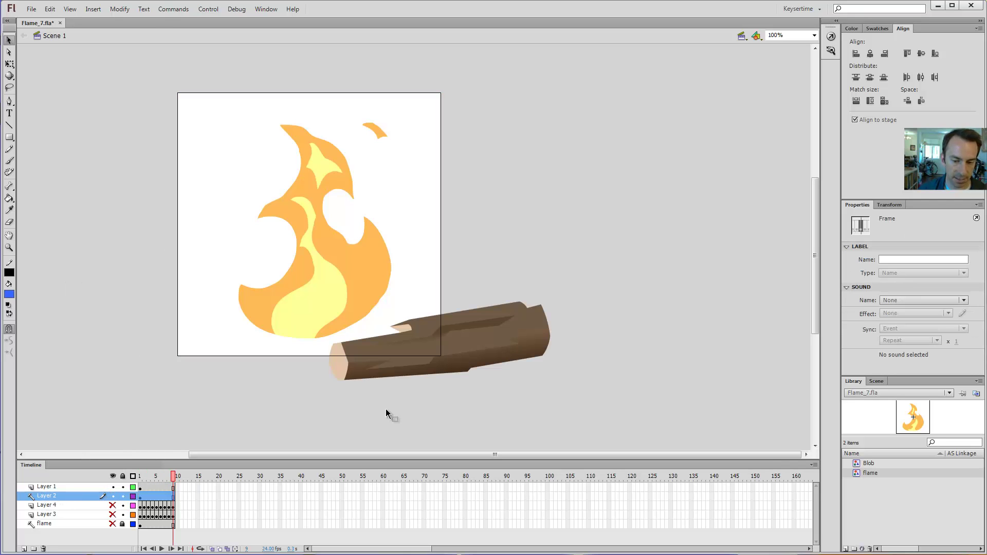
left_click(43, 549)
left_click(113, 514)
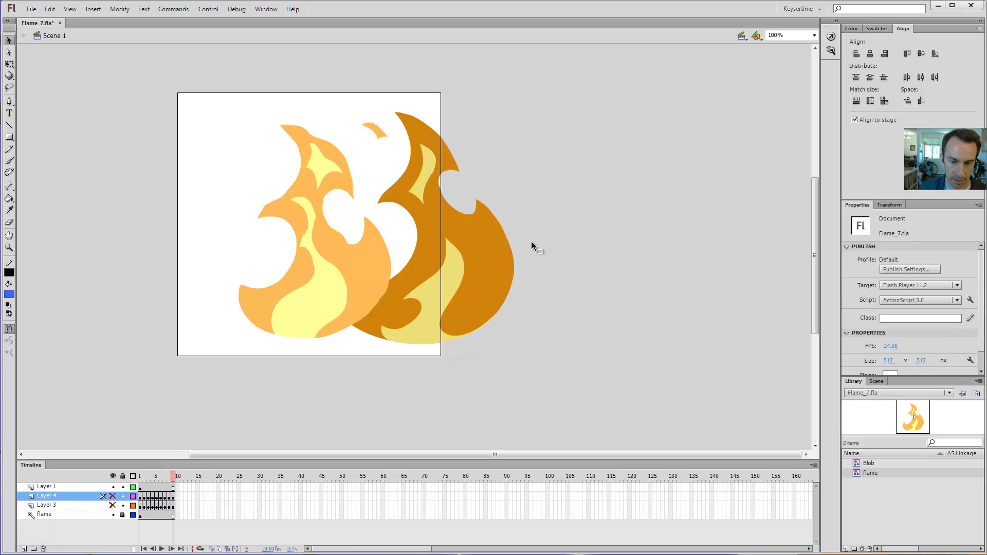
left_click(60, 514)
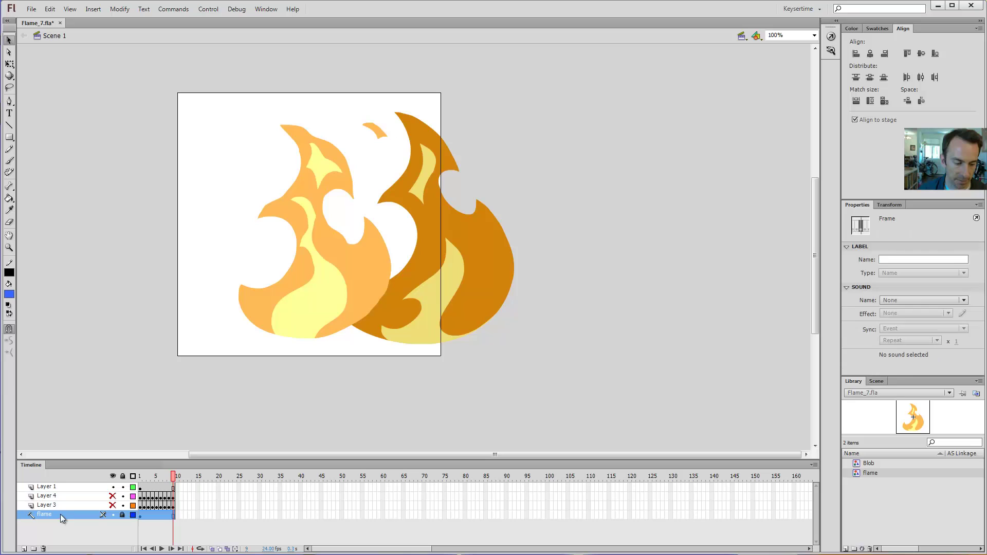
left_click(43, 550)
left_click(113, 505)
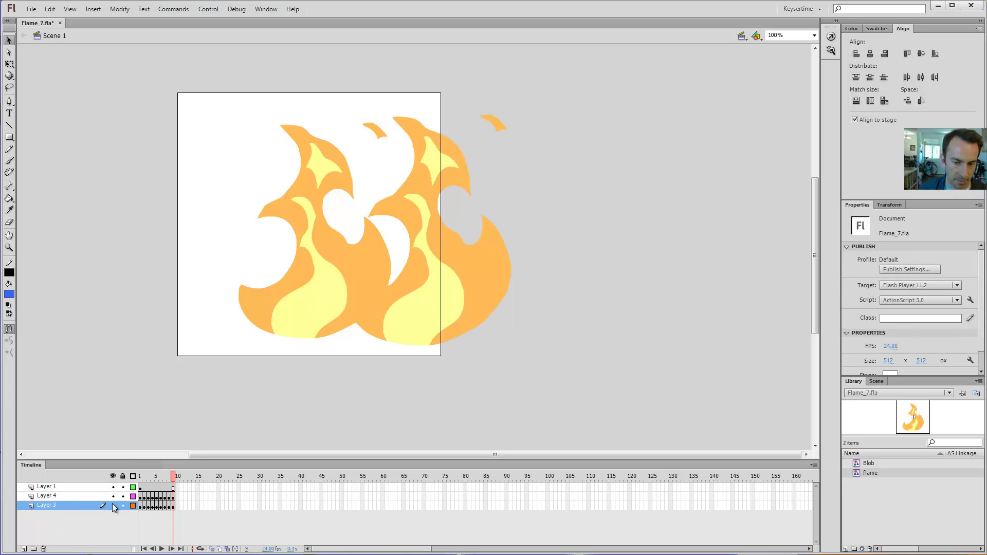
left_click(113, 497)
left_click(69, 497)
left_click(43, 549)
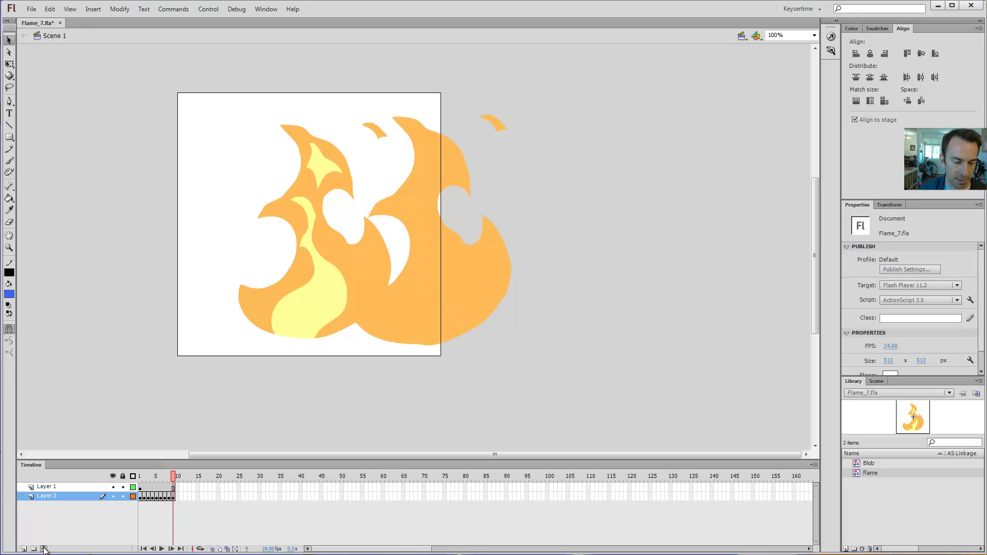
left_click(43, 549)
Add a new layer above Layer 1, paste a copy of the flame instance into its frame 1 and hide Layer 1
left_click(24, 550)
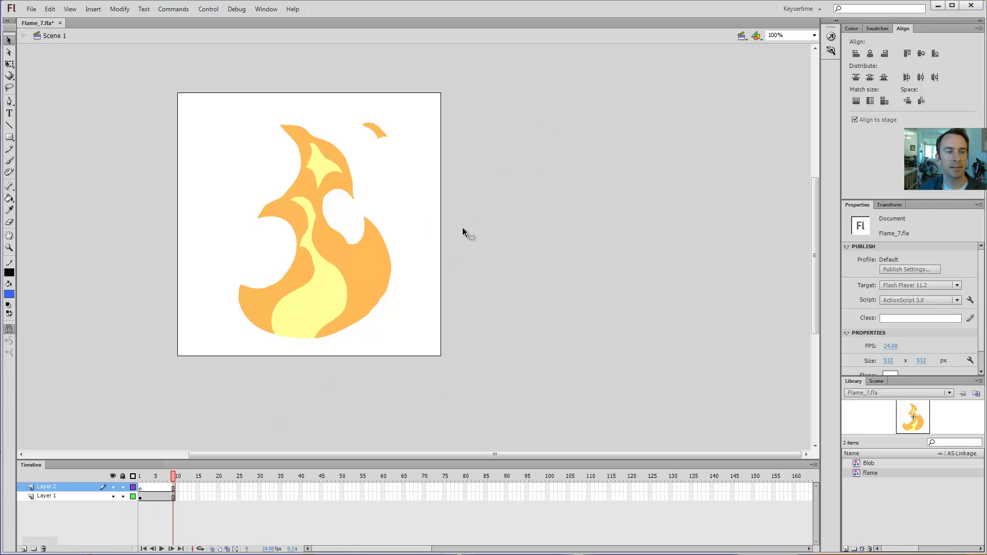
left_click(353, 252)
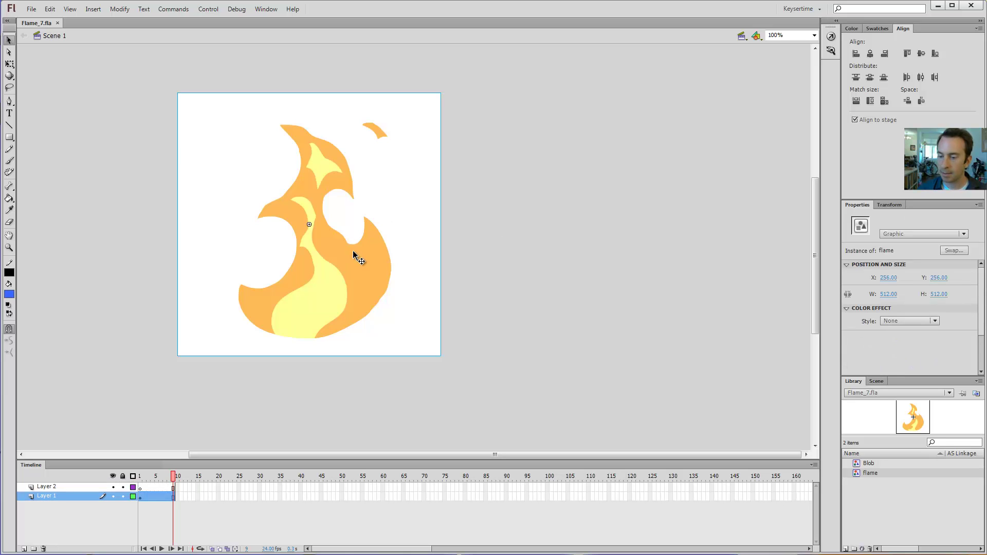
left_click(140, 488)
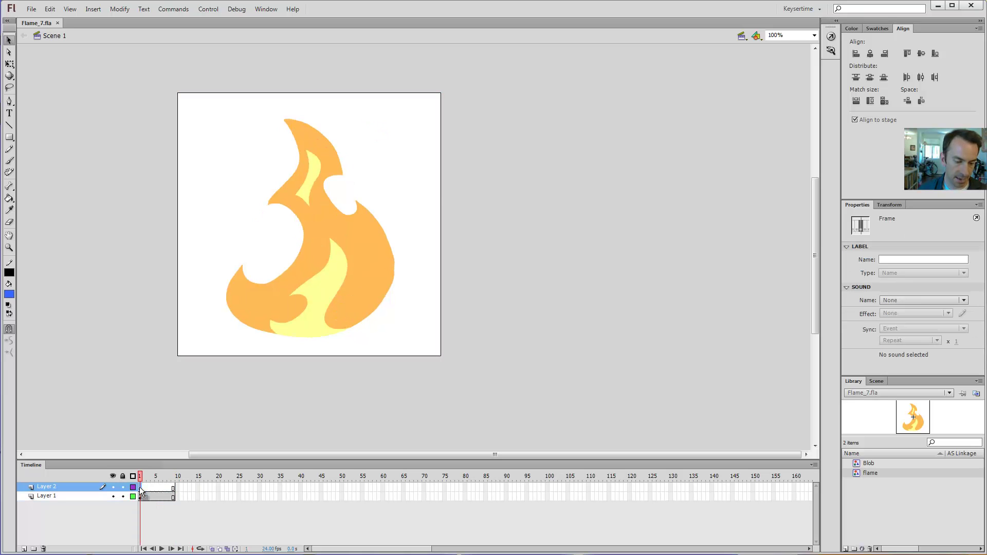
key("ctrl+v")
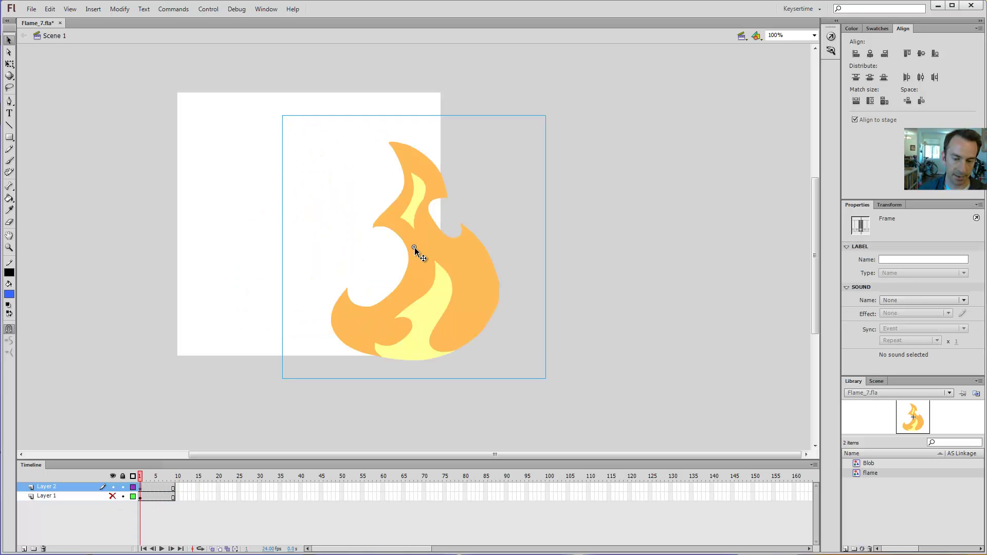
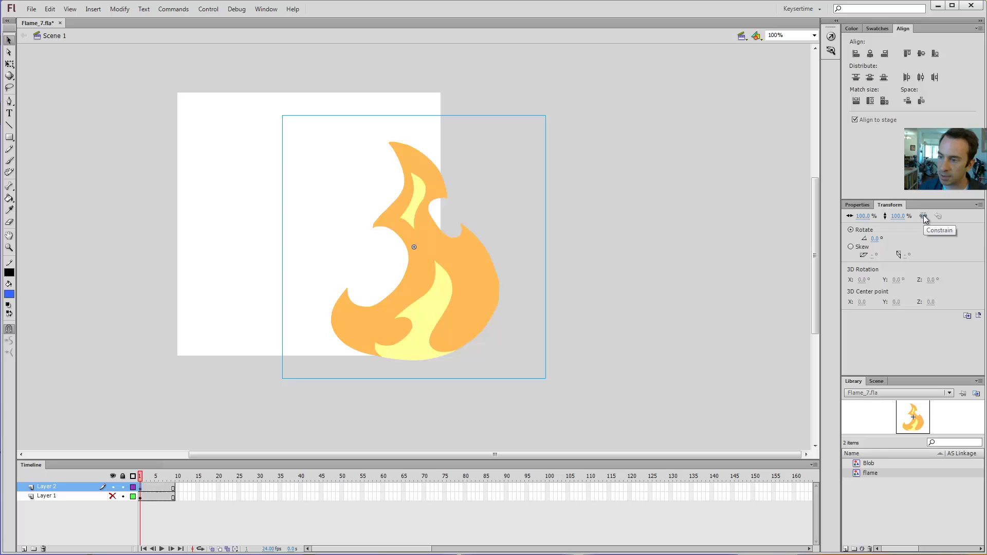
Scale the pasted flame instance proportionally to 30% and align it to the stage's top-left corner
left_click(864, 216)
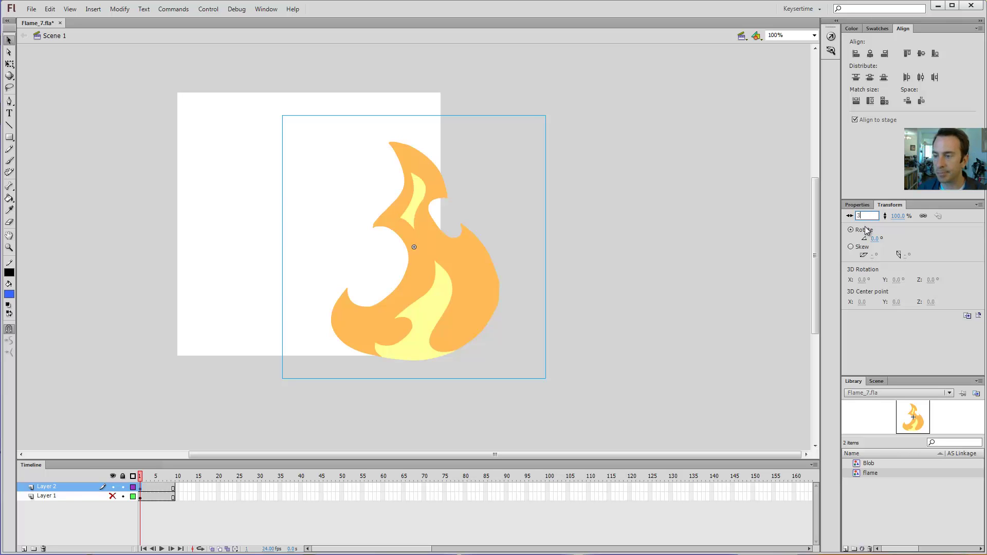
key("Return")
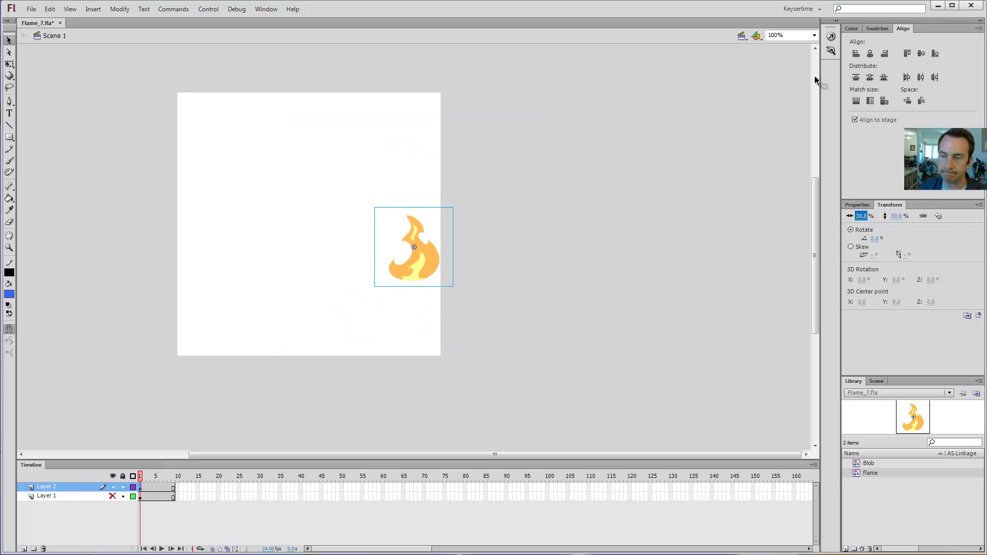
left_click(856, 54)
left_click(908, 54)
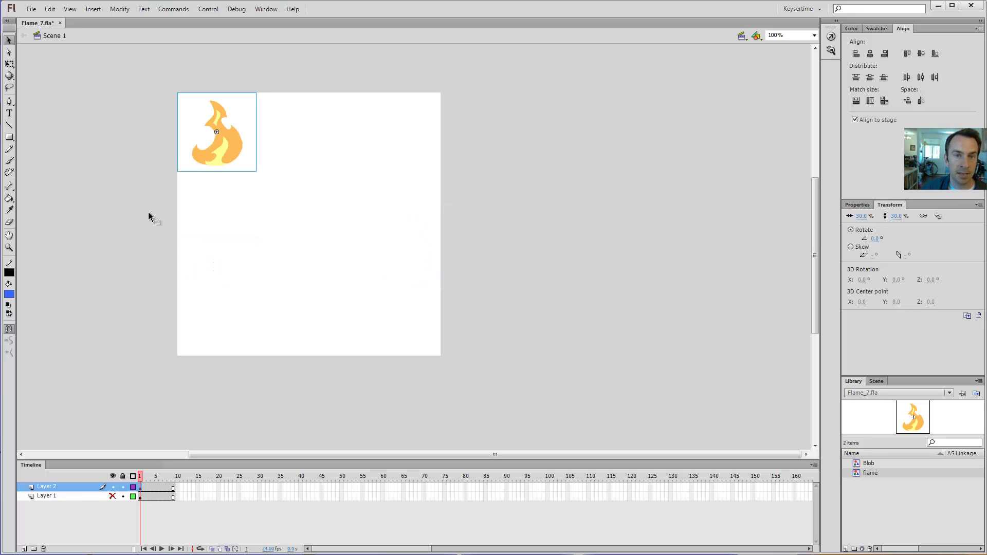
Add two copies of the small flame beside the first, snapping their bounding boxes edge to edge into a row of three
left_click(9, 330)
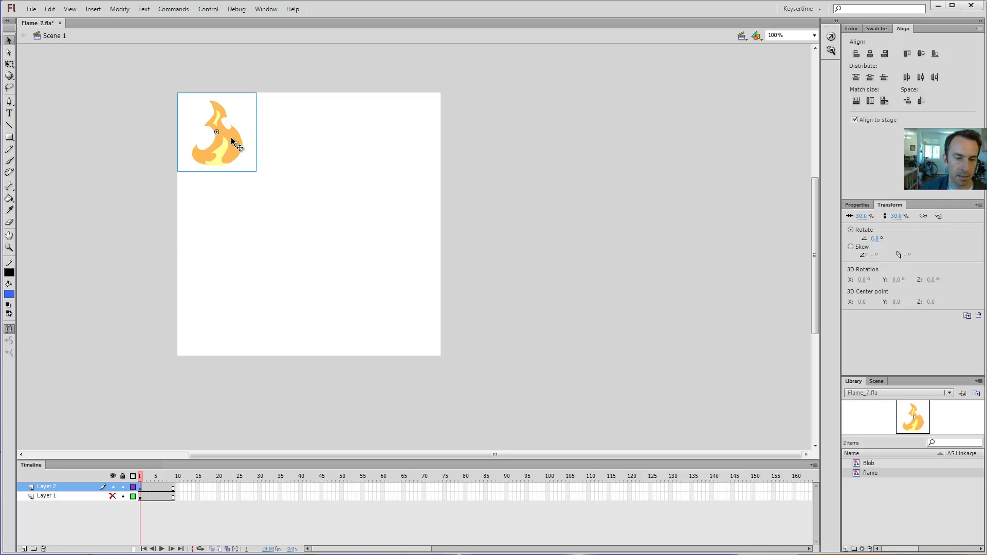
left_click_drag(222, 141, 310, 149)
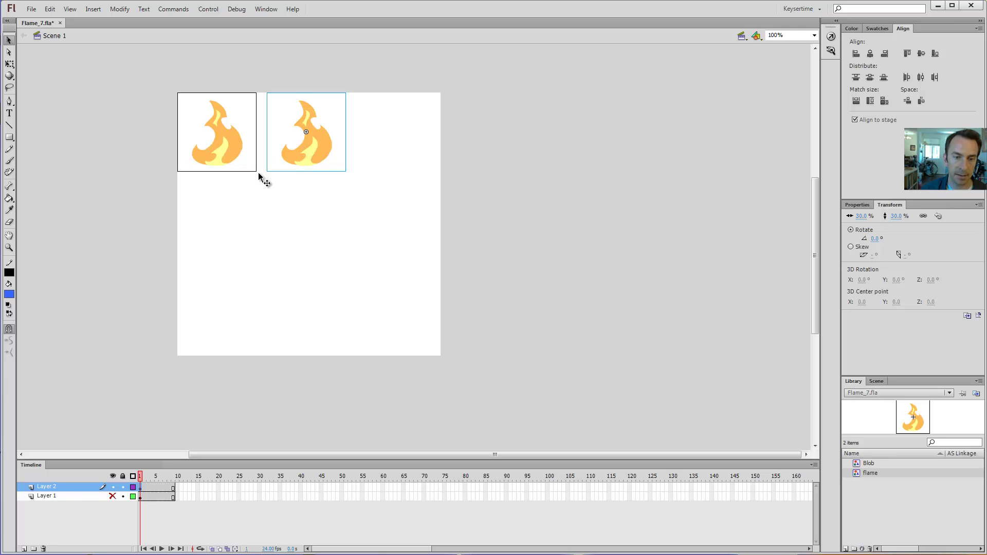
left_click_drag(269, 174, 259, 175)
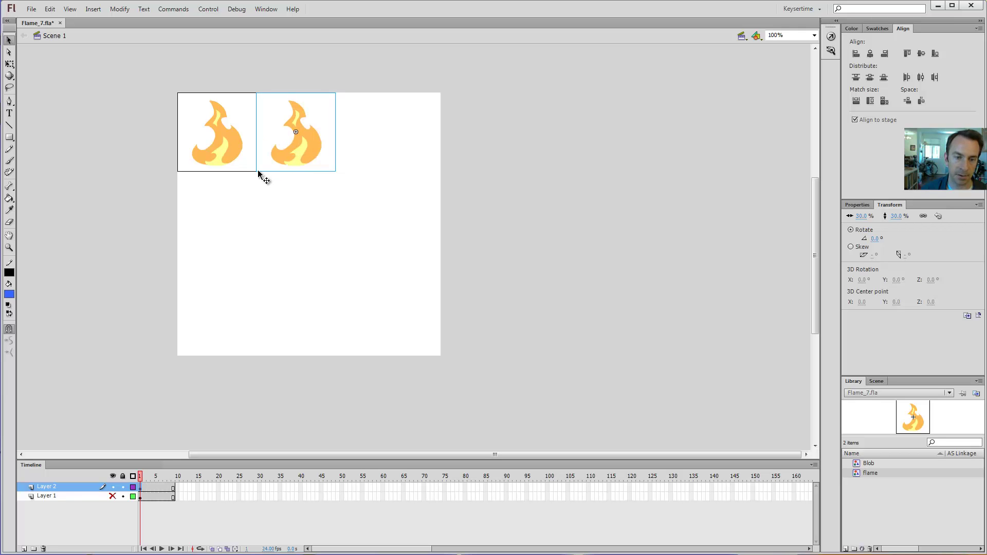
left_click(227, 141)
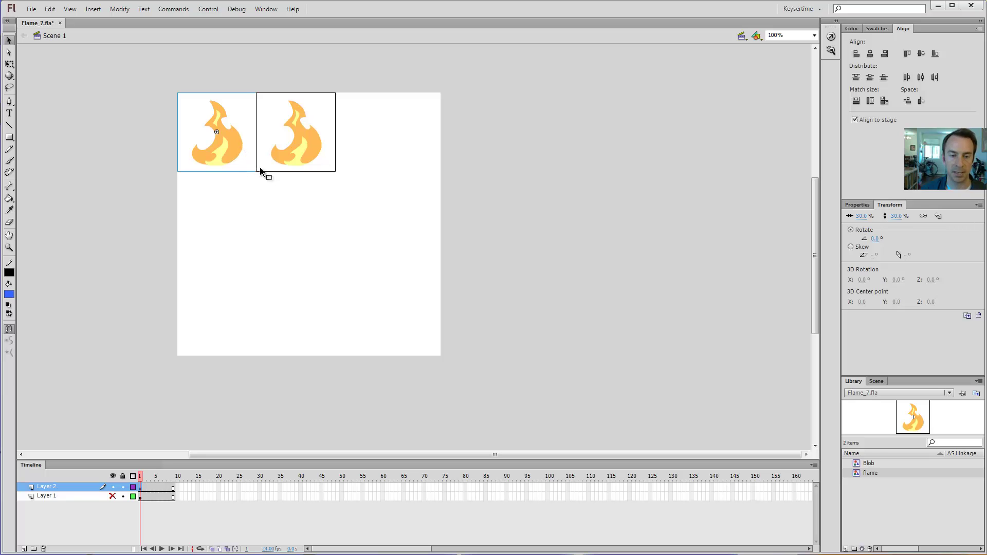
key("ctrl+v")
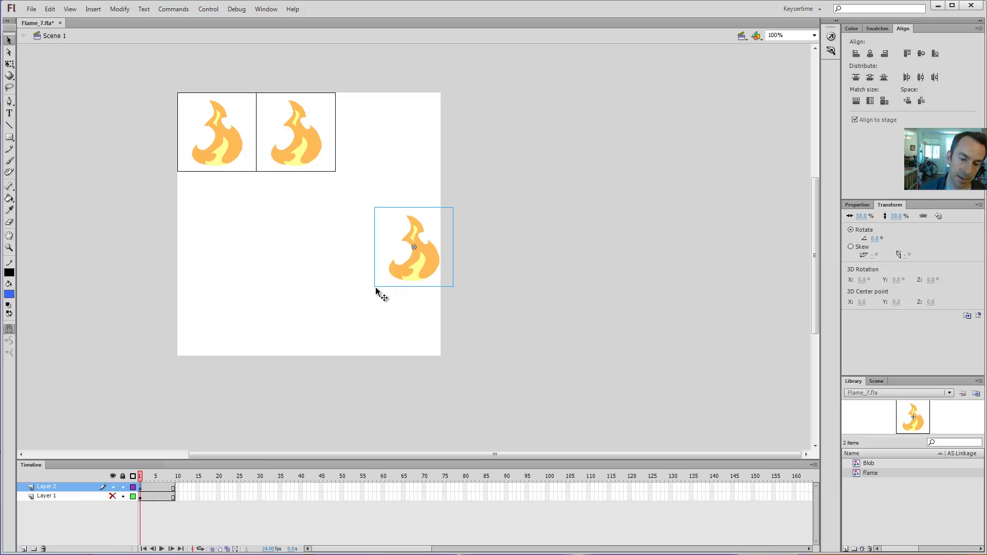
left_click_drag(376, 280, 334, 170)
Duplicate the row of three flames twice downward, snapping the rows edge to edge into a 3 x 3 grid
left_click_drag(466, 113, 123, 133)
left_click_drag(225, 135, 223, 236, "alt")
left_click_drag(181, 198, 180, 175)
left_click(242, 269)
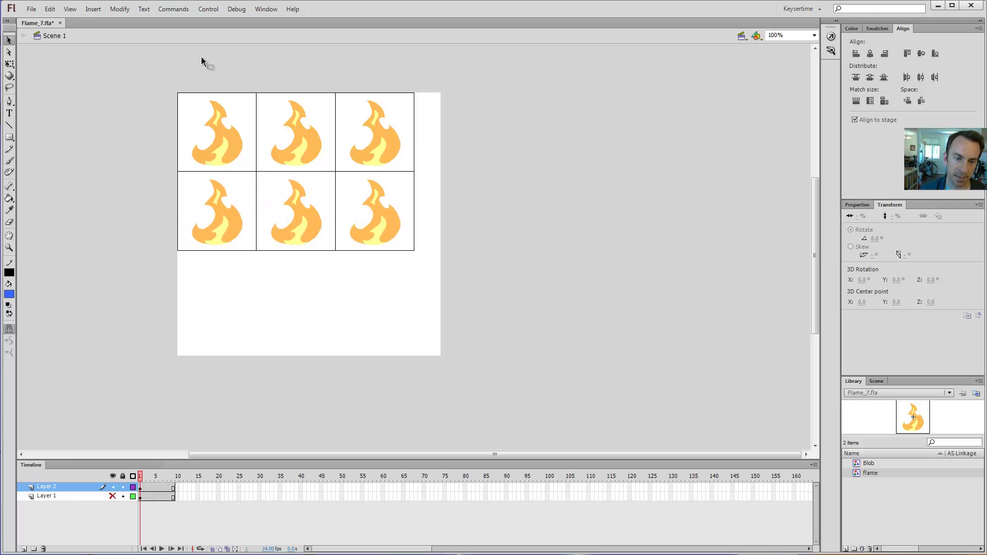
left_click_drag(460, 226, 144, 181)
left_click_drag(220, 214, 180, 254)
left_click(145, 185)
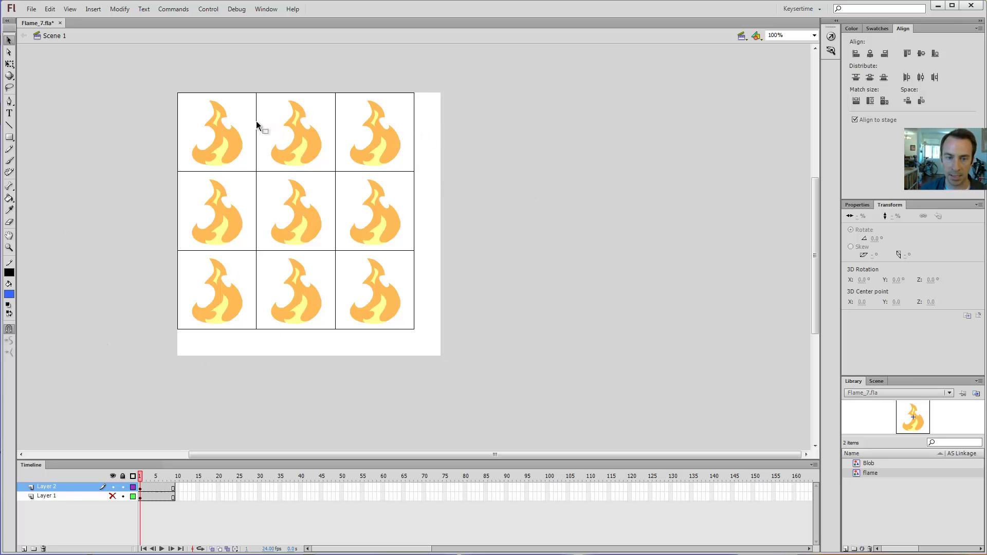
Group all nine flame instances and set the group's width to 512 px with proportions locked so it fills the stage
left_click(864, 205)
left_click_drag(481, 121, 75, 329)
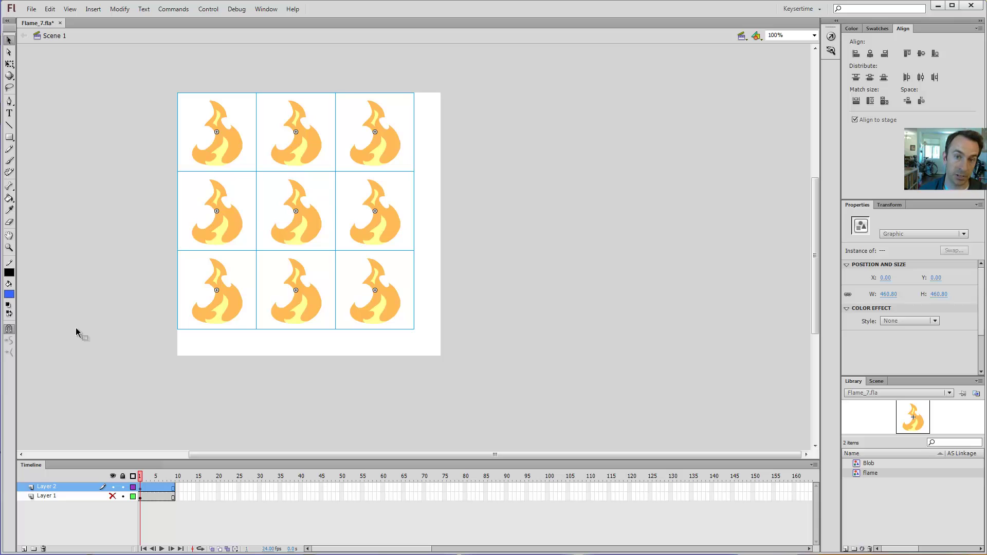
key("ctrl+g")
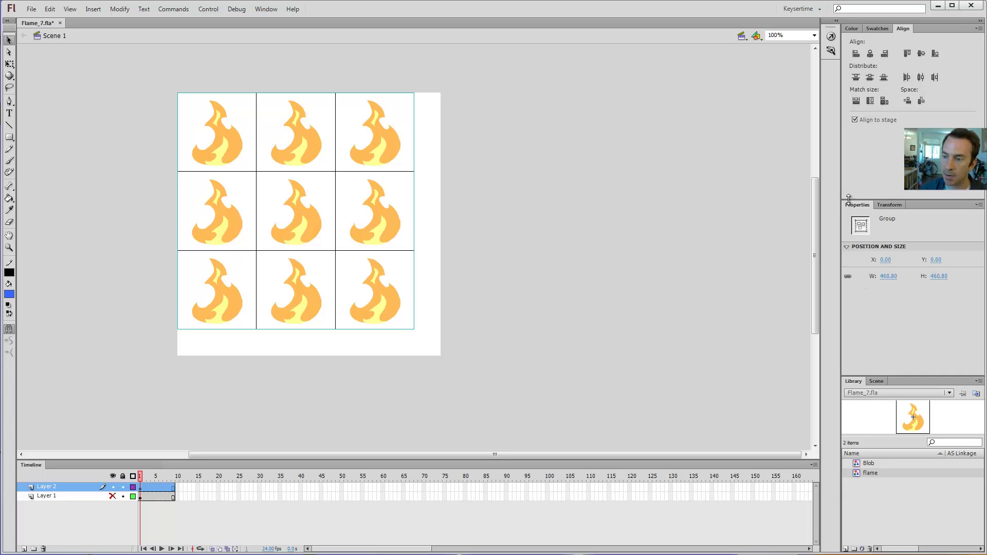
left_click(890, 206)
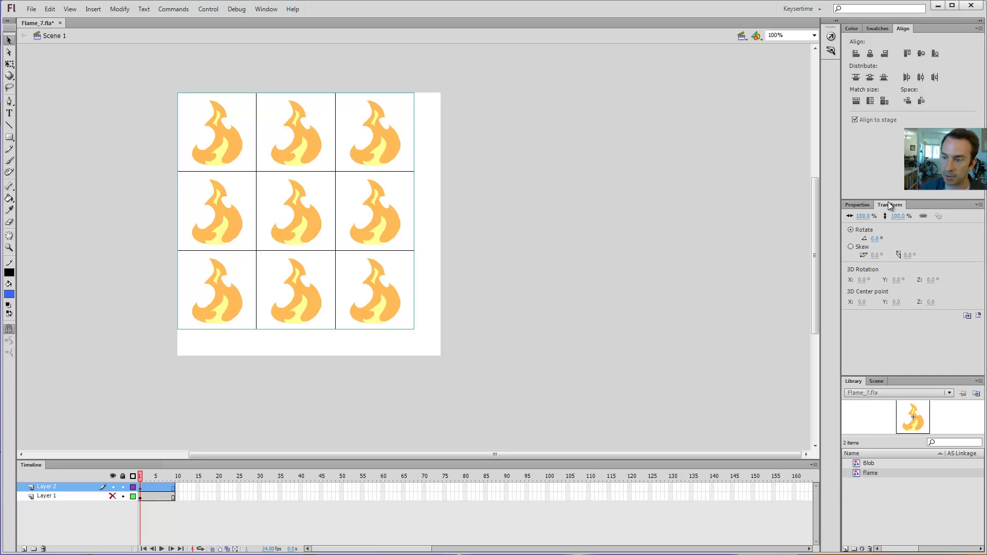
left_click(859, 208)
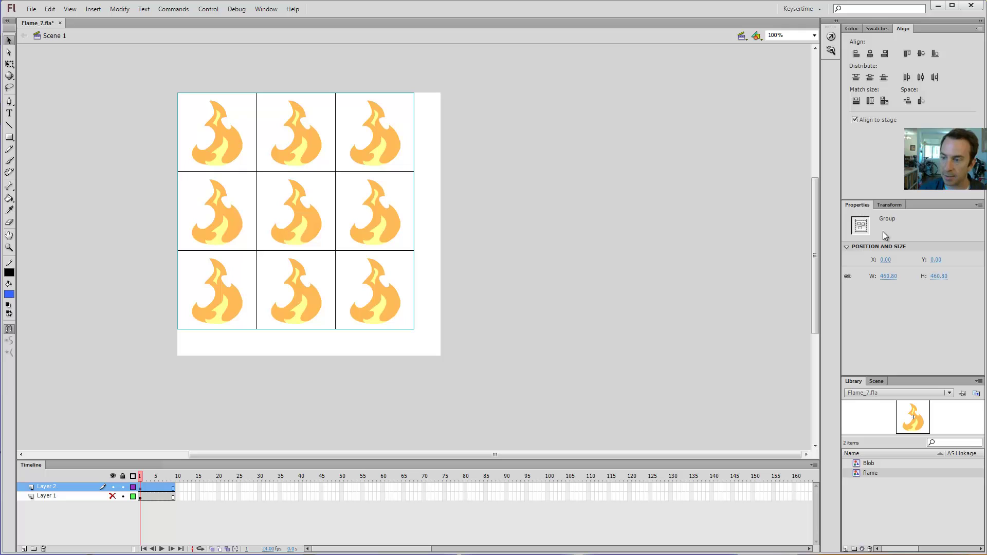
type("512")
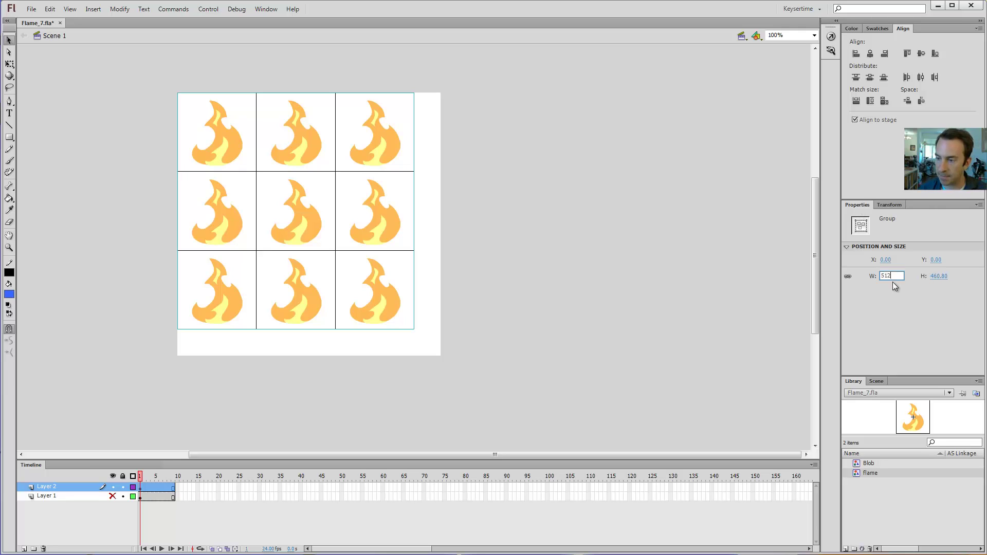
key("Return")
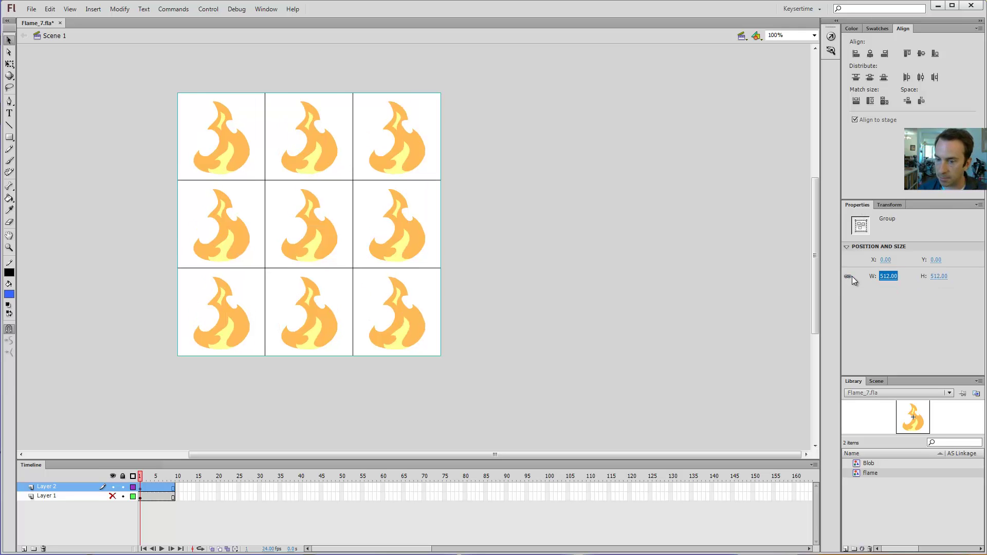
left_click(499, 137)
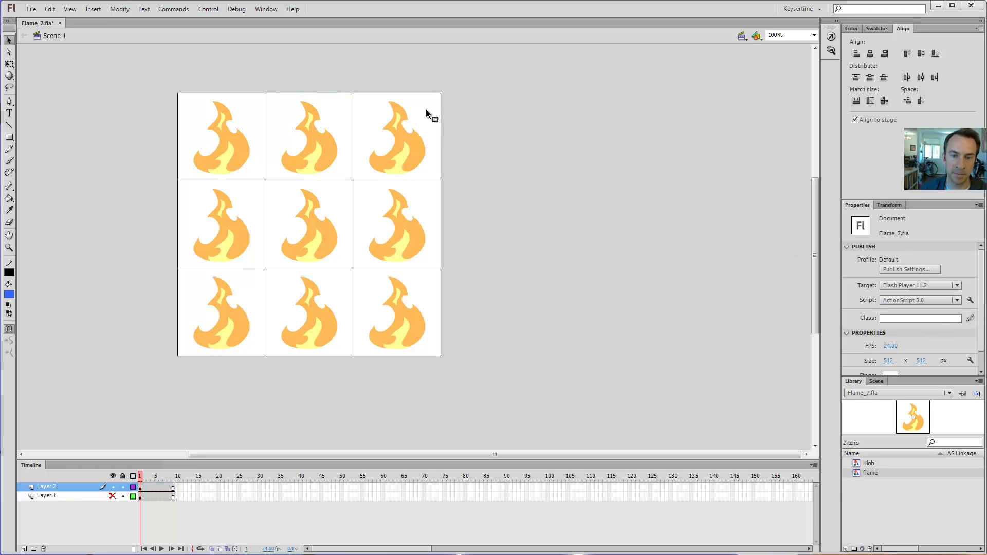
Ungroup the 3 x 3 grid into individual flame instances and select a single flame in the upper row
left_click(405, 136)
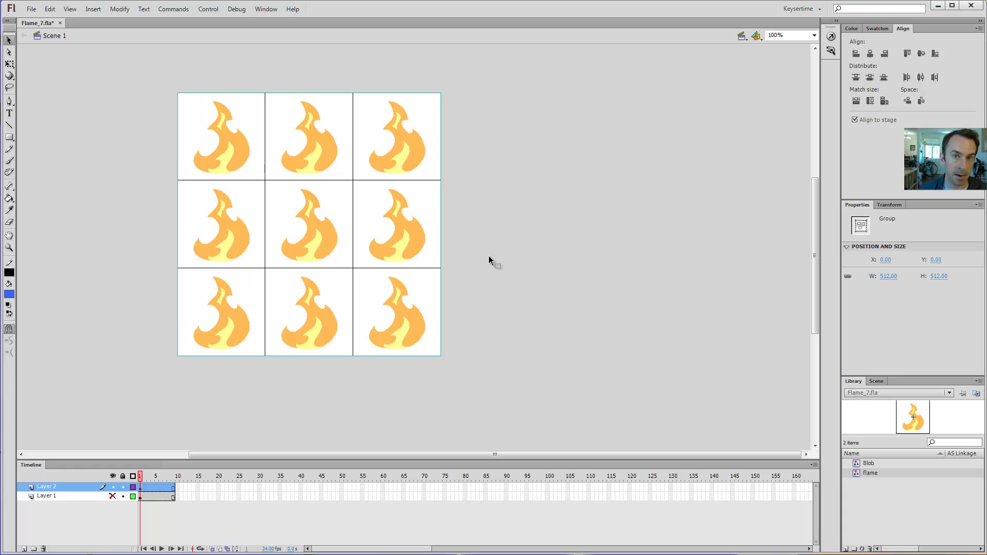
key("ctrl+shift+g")
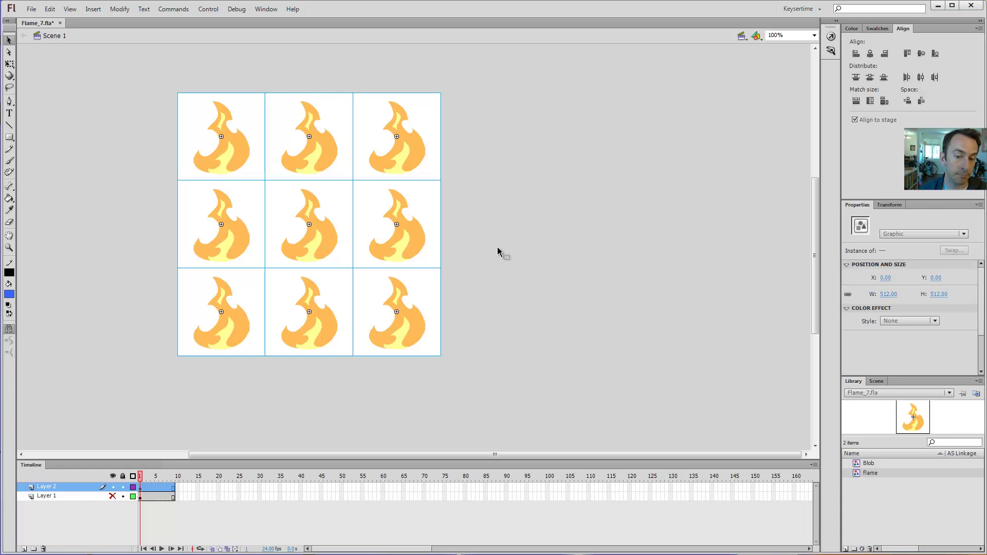
left_click(530, 205)
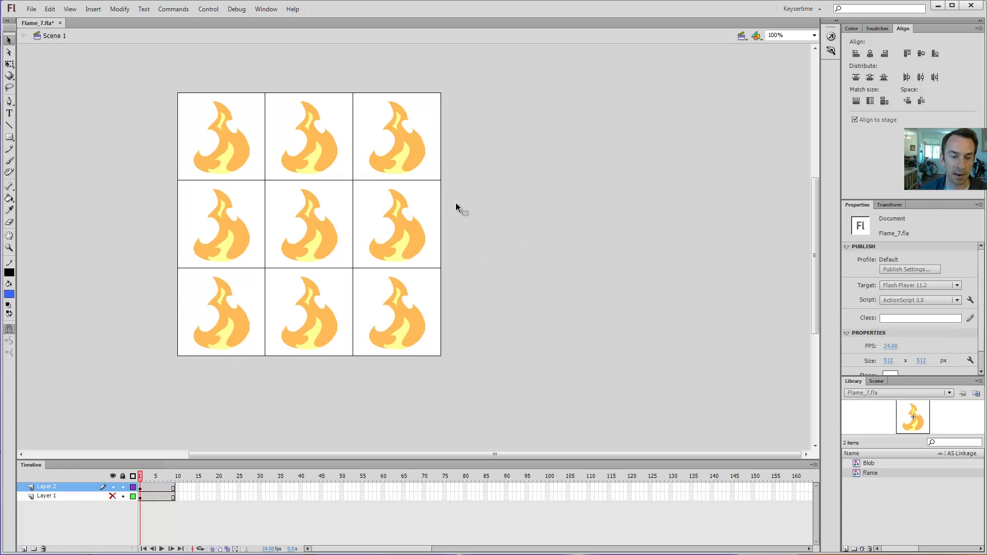
left_click(221, 138)
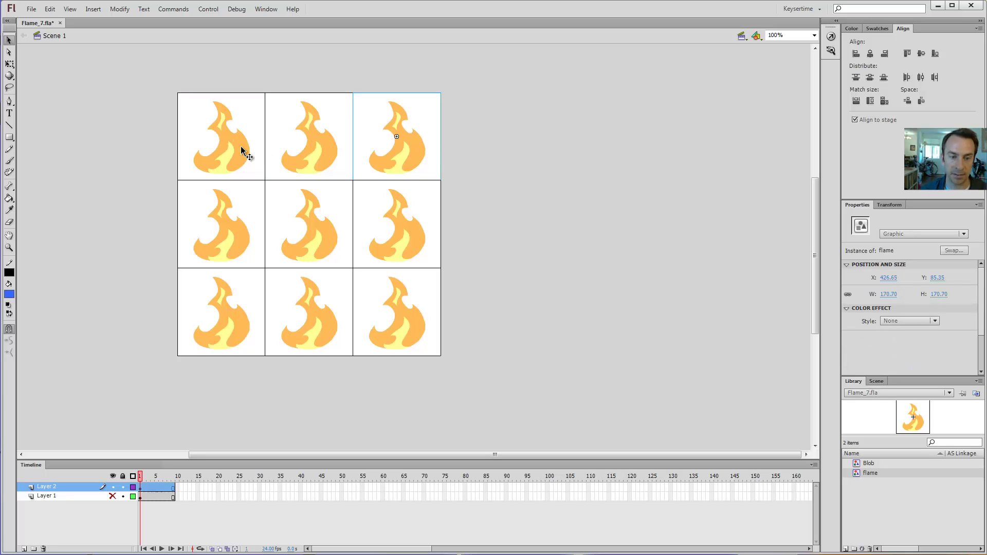
Set the looping option of all nine flame instances in the grid to Single Frame
left_click(313, 158)
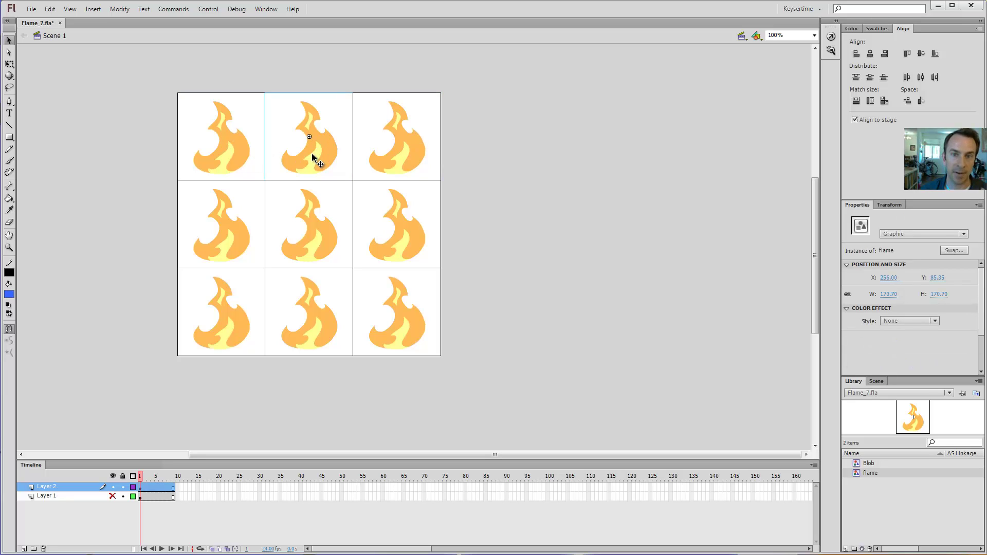
left_click(228, 138)
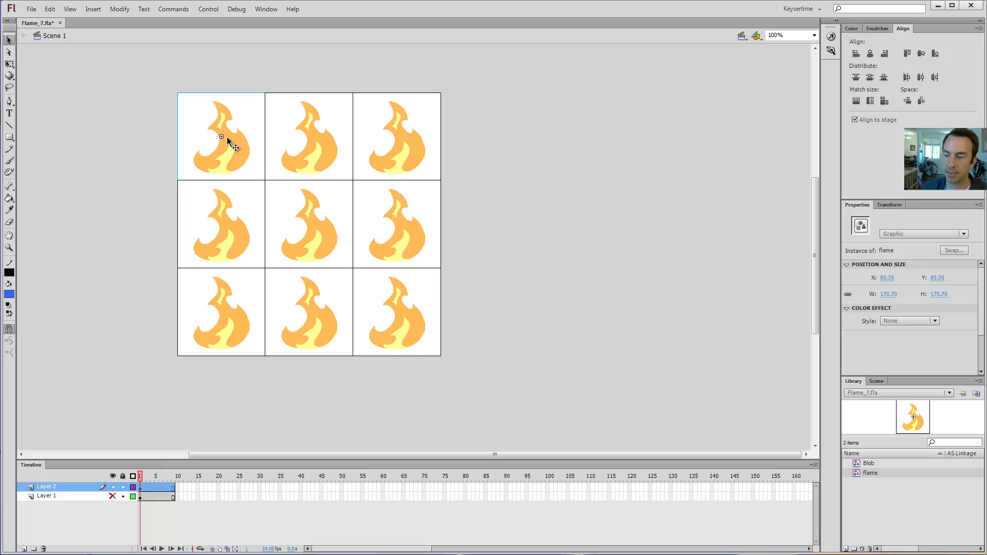
left_click(846, 309)
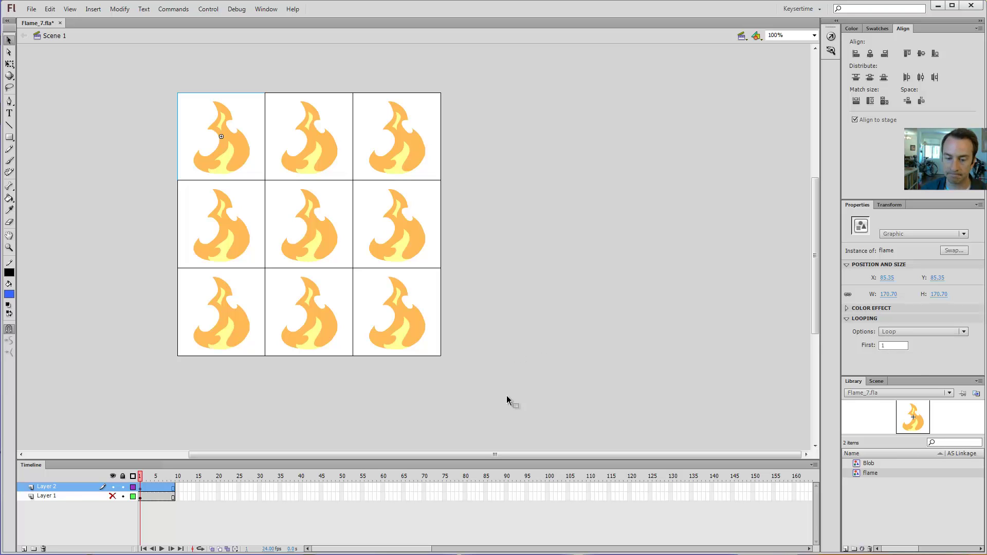
left_click_drag(511, 397, 205, 115)
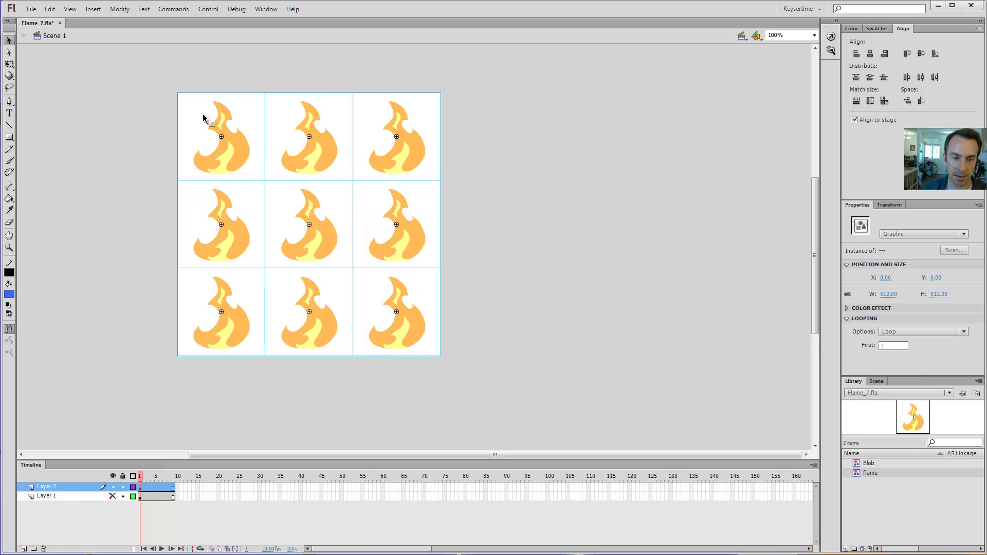
left_click(921, 333)
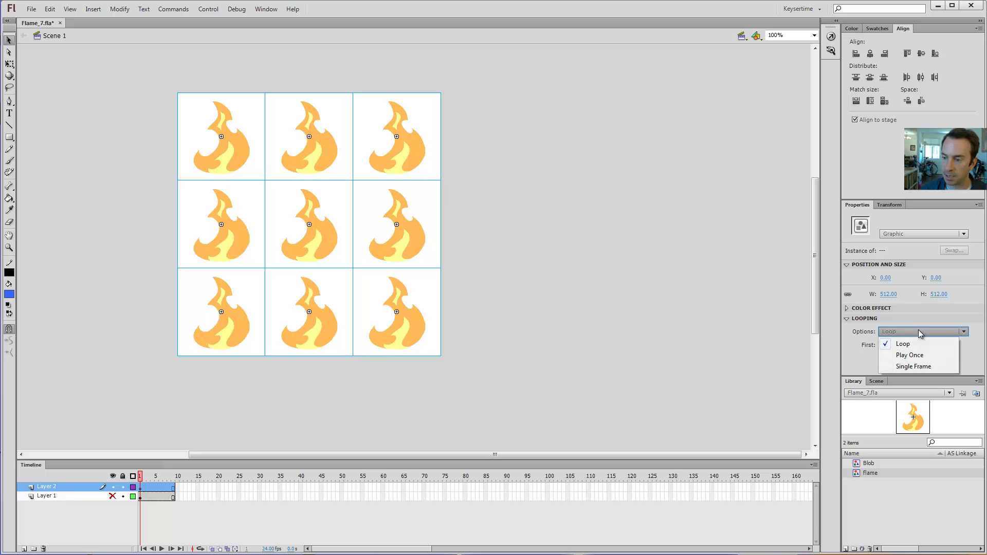
left_click(922, 367)
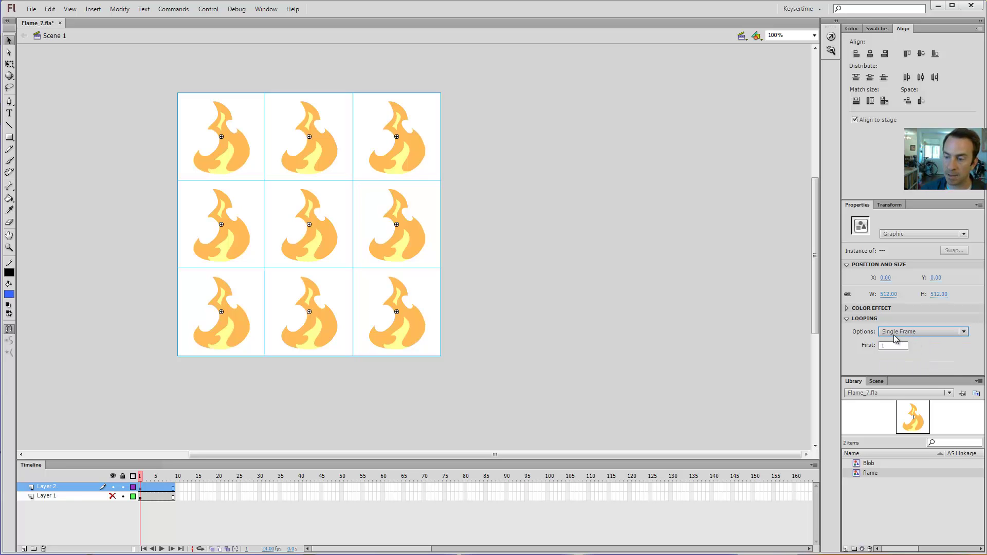
left_click(619, 228)
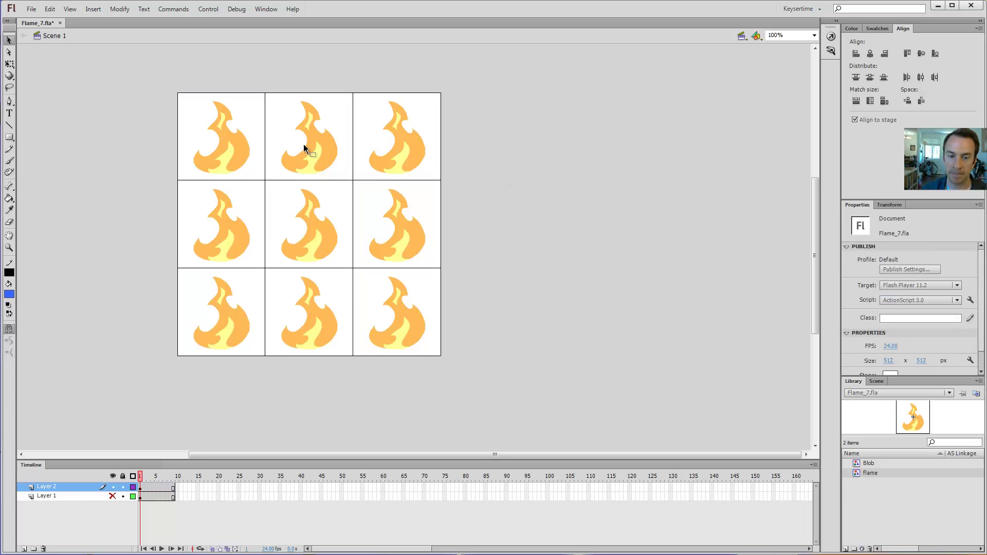
Set the first frame of the top row's middle flame to 2 and its right flame to 3
left_click(310, 149)
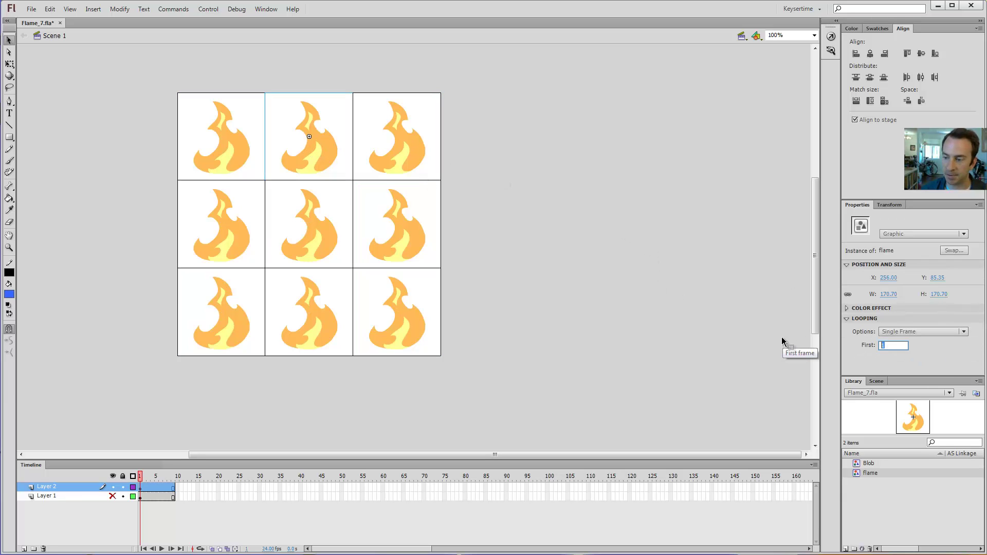
type("2")
key("Return")
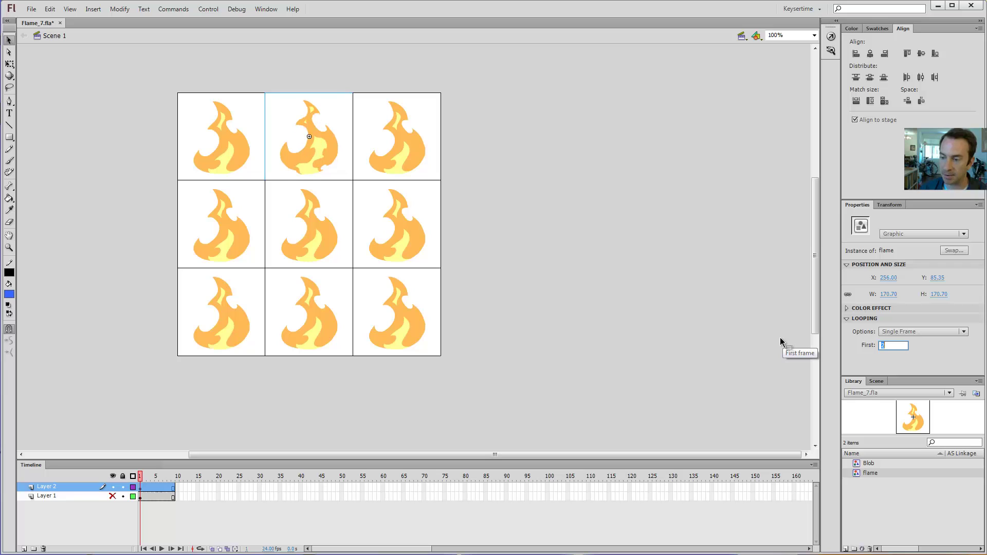
left_click(403, 149)
double_click(891, 346)
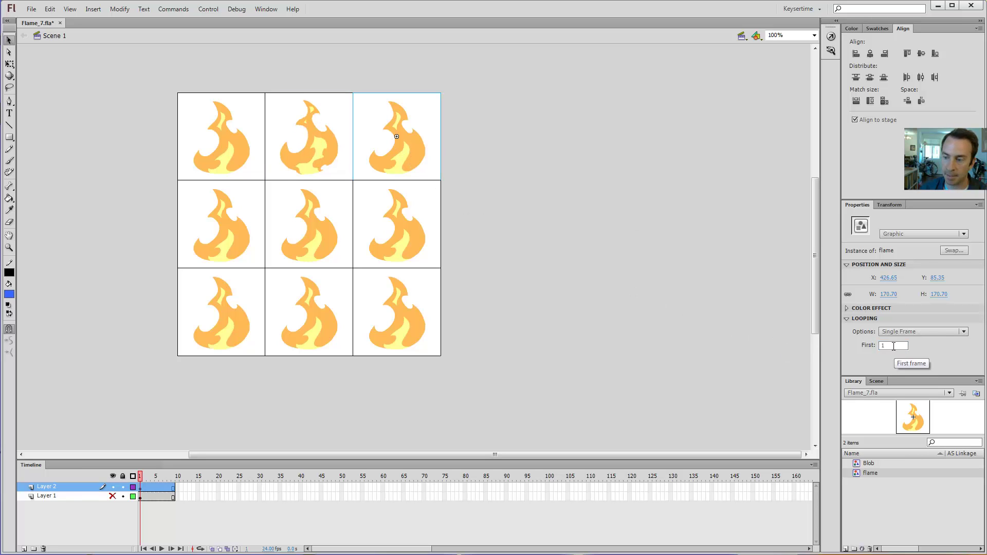
type("3")
key("Return")
Set the first frames of the middle row's flames to 4, 5 and 6 from left to right
left_click(226, 240)
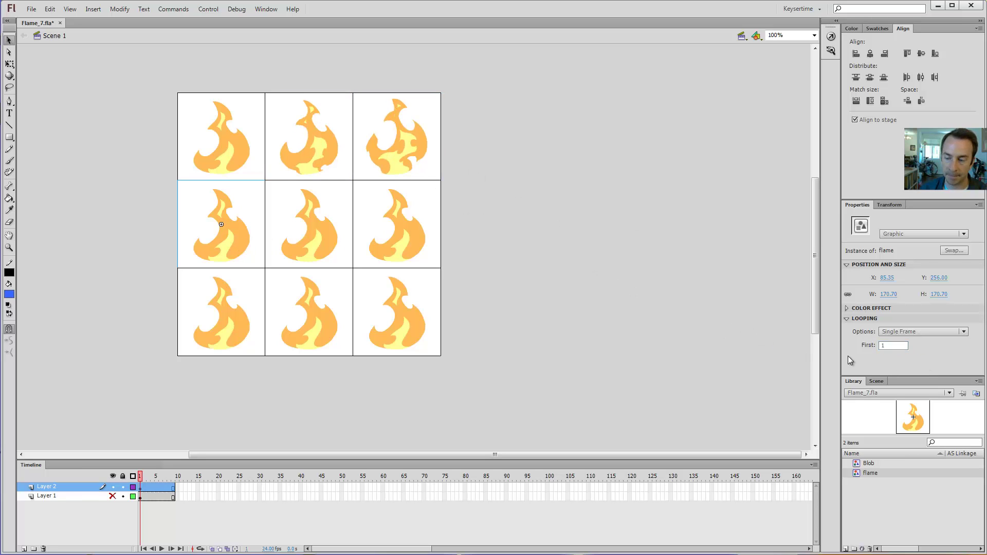
double_click(894, 346)
type("4")
key("Return")
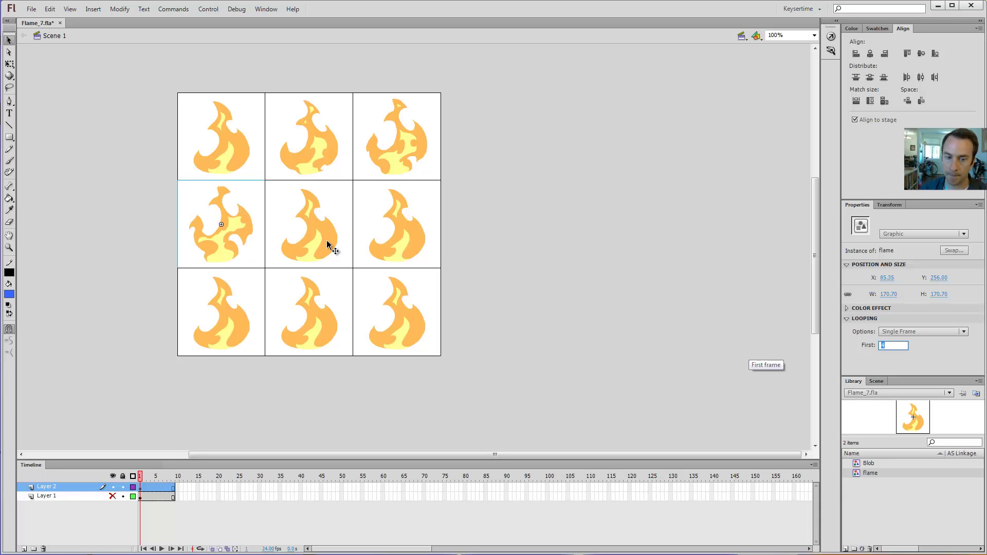
left_click(326, 245)
double_click(893, 346)
type("5")
key("Return")
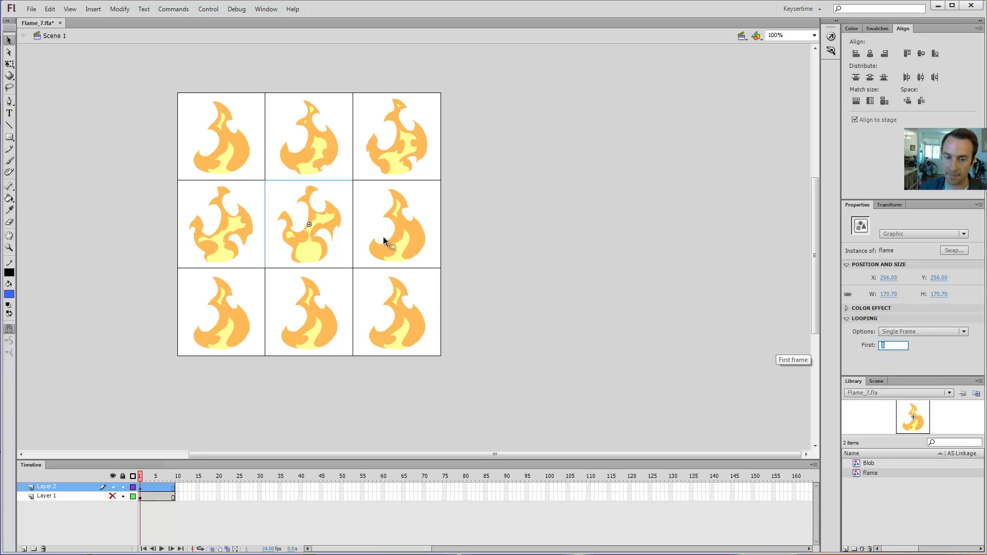
left_click(404, 245)
double_click(894, 345)
type("6")
key("Return")
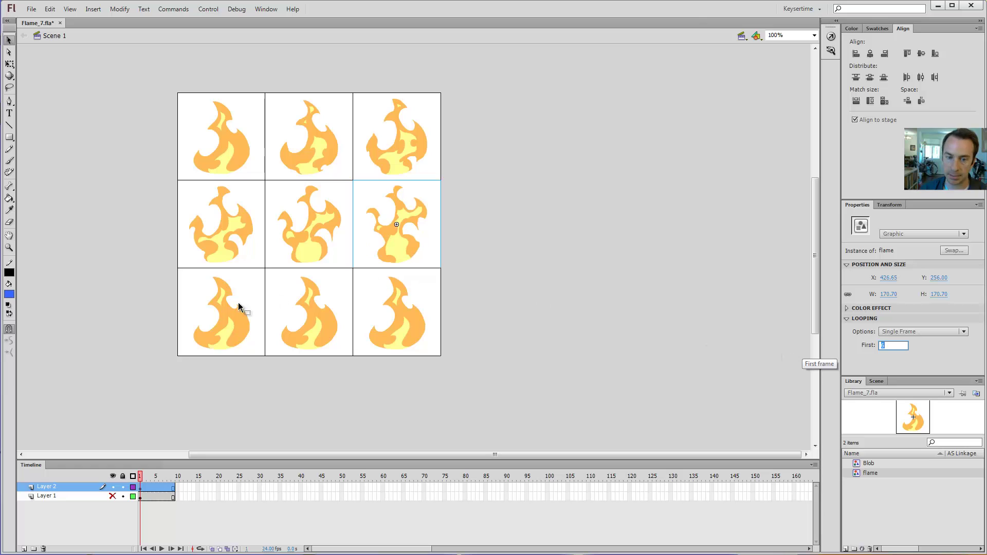
Set the first frames of the bottom row's flames to 7, 8 and 9 from left to right, and deselect everything
left_click(225, 323)
double_click(894, 346)
type("7")
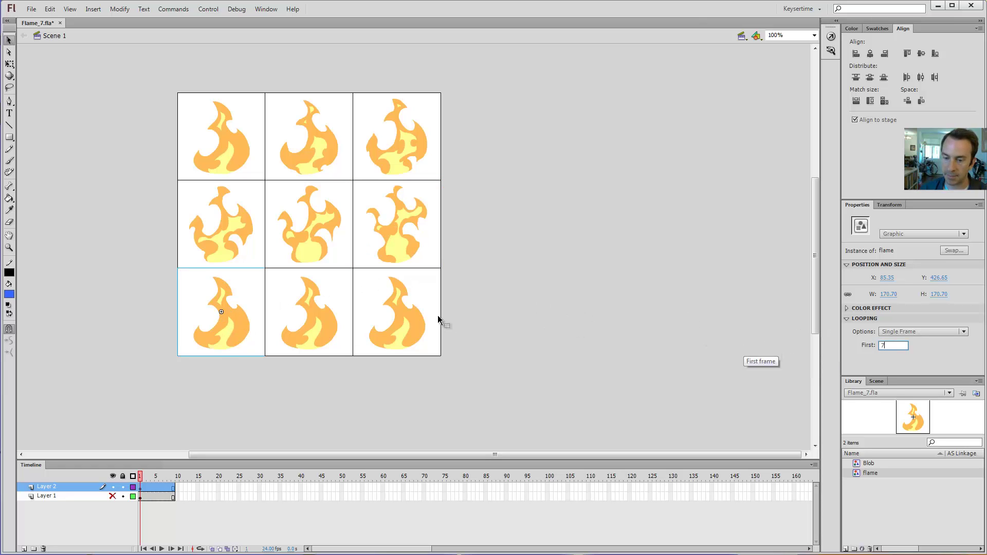
key("Return")
left_click(321, 335)
double_click(894, 346)
type("8")
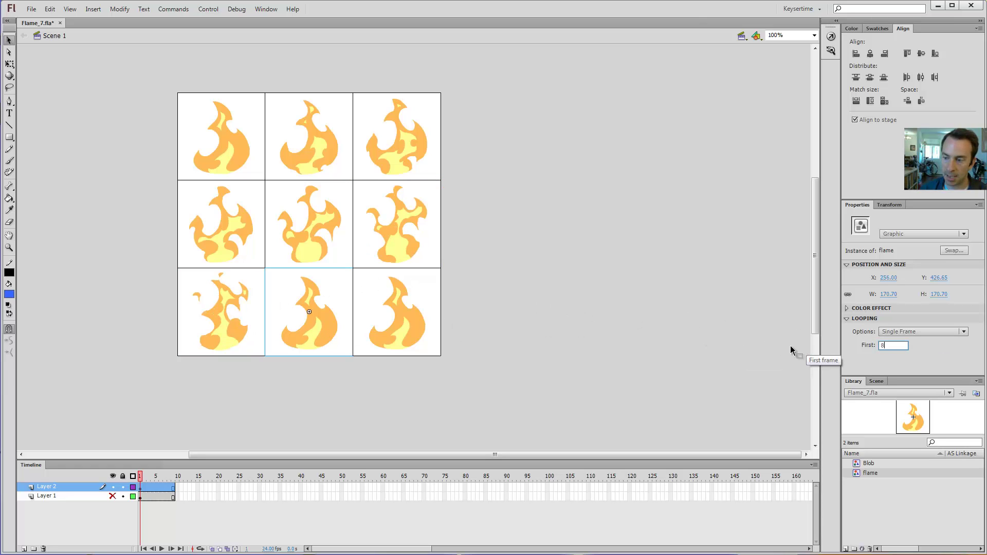
key("Return")
left_click(403, 327)
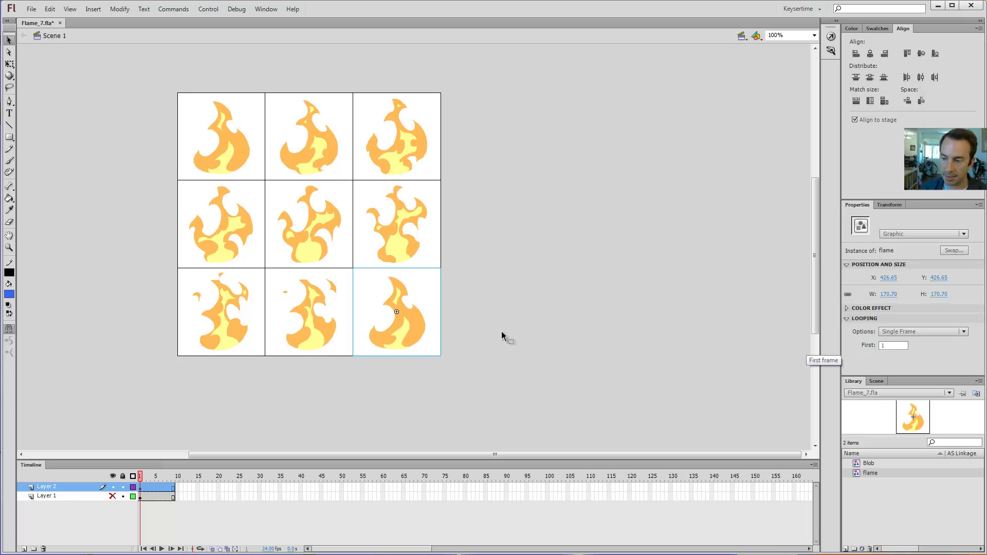
double_click(894, 345)
type("9")
key("Return")
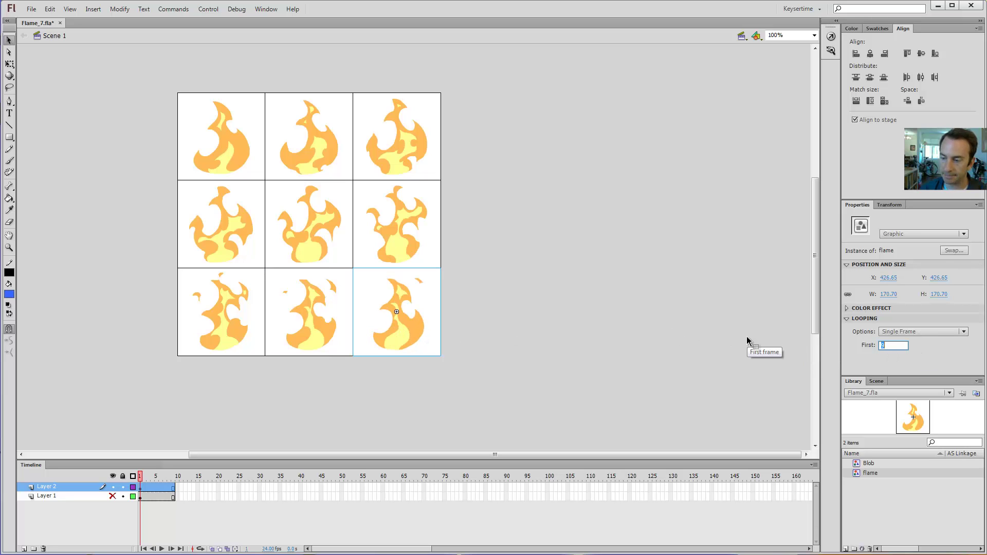
left_click(587, 189)
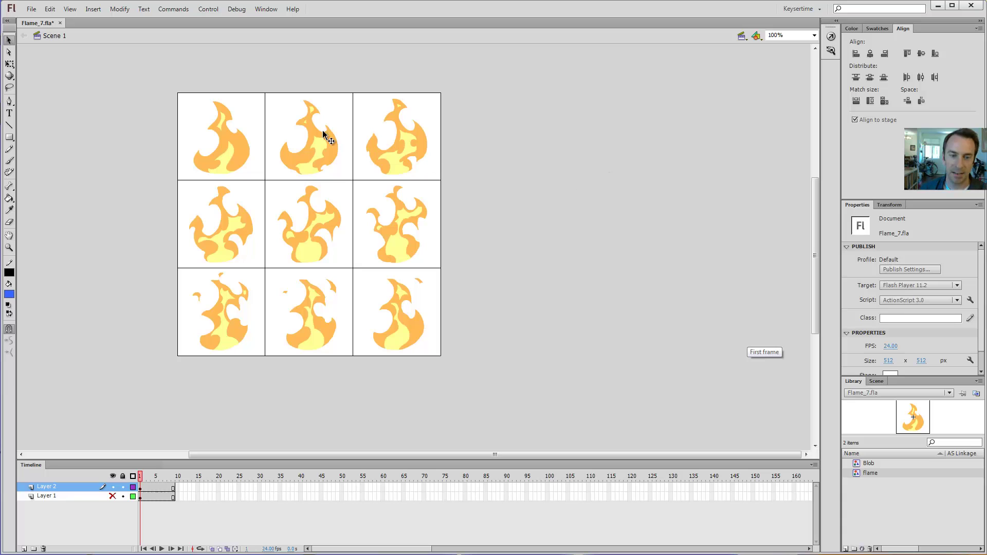
Turn the bounding box layer inside the flame symbol into a guide layer and return to Scene 1
left_click(266, 133)
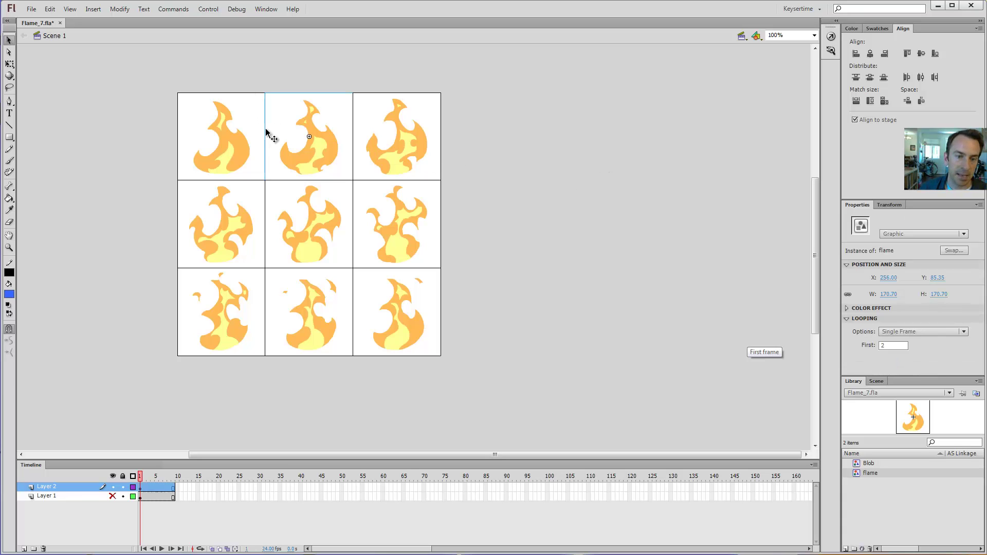
double_click(313, 147)
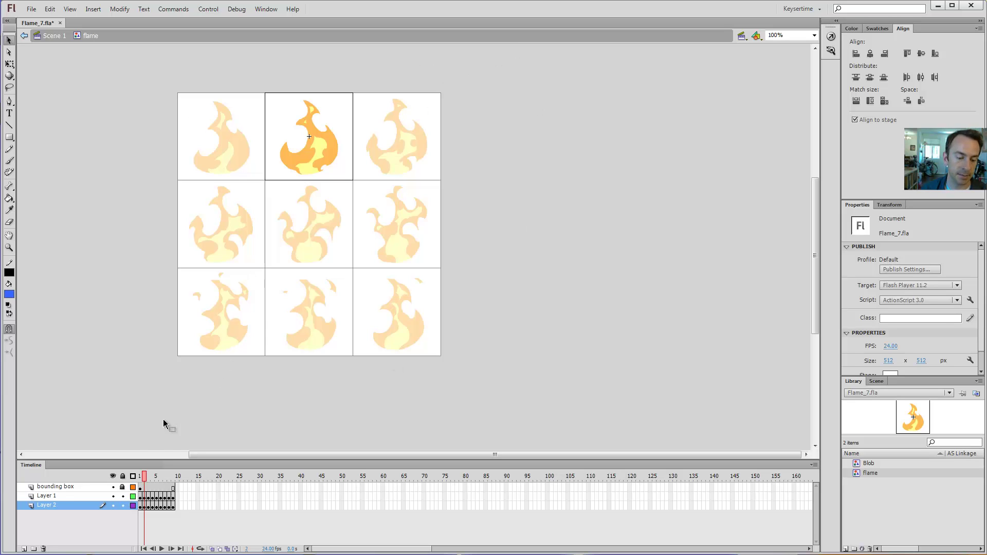
right_click(57, 491)
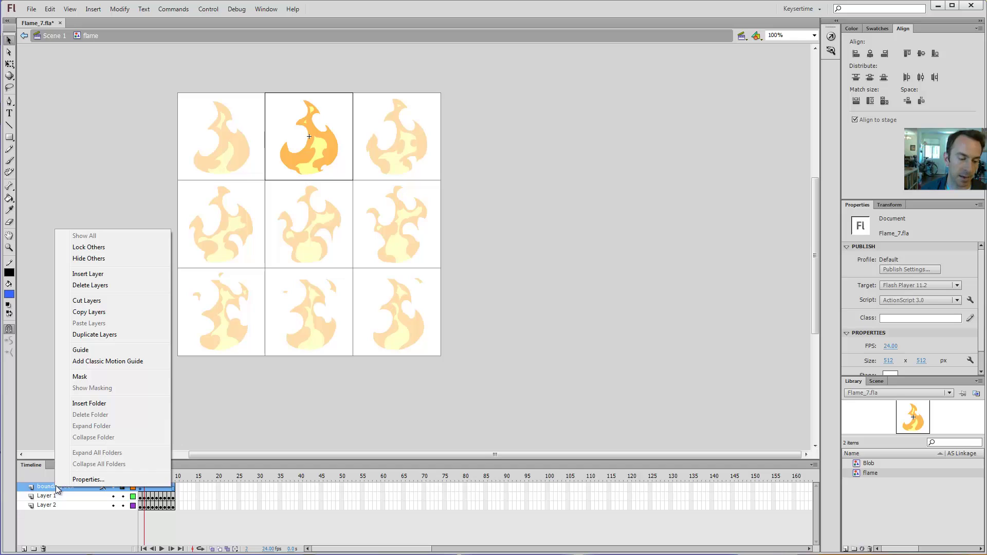
left_click(98, 351)
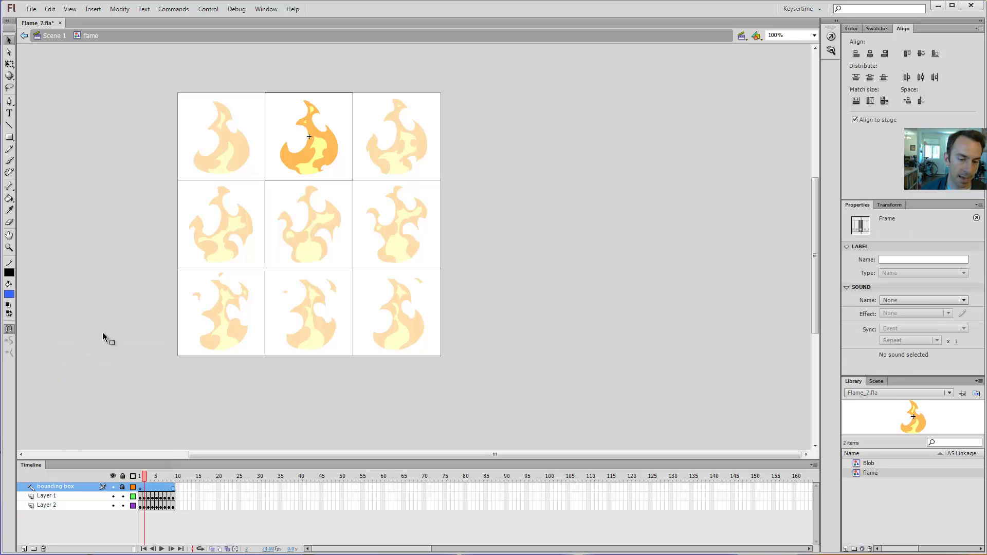
left_click(105, 337)
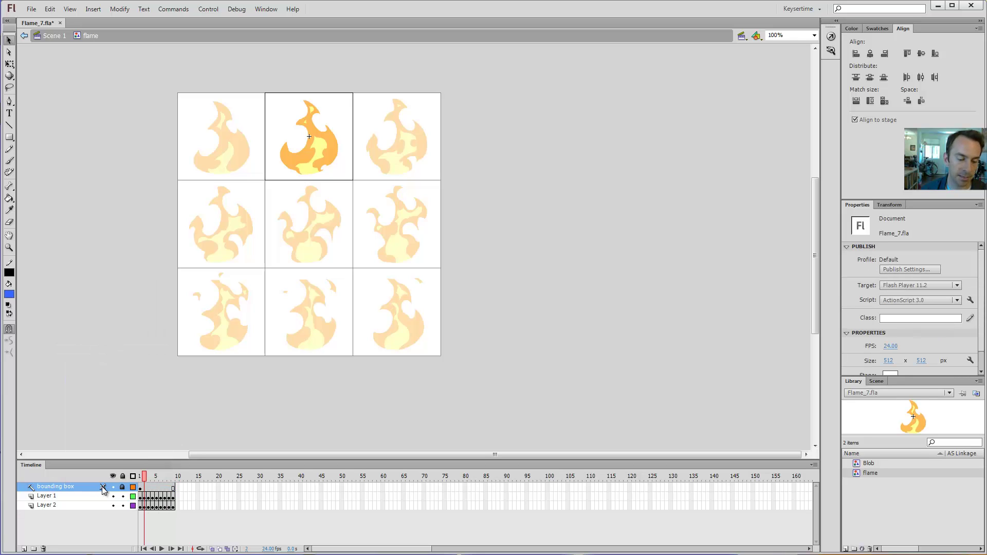
double_click(521, 153)
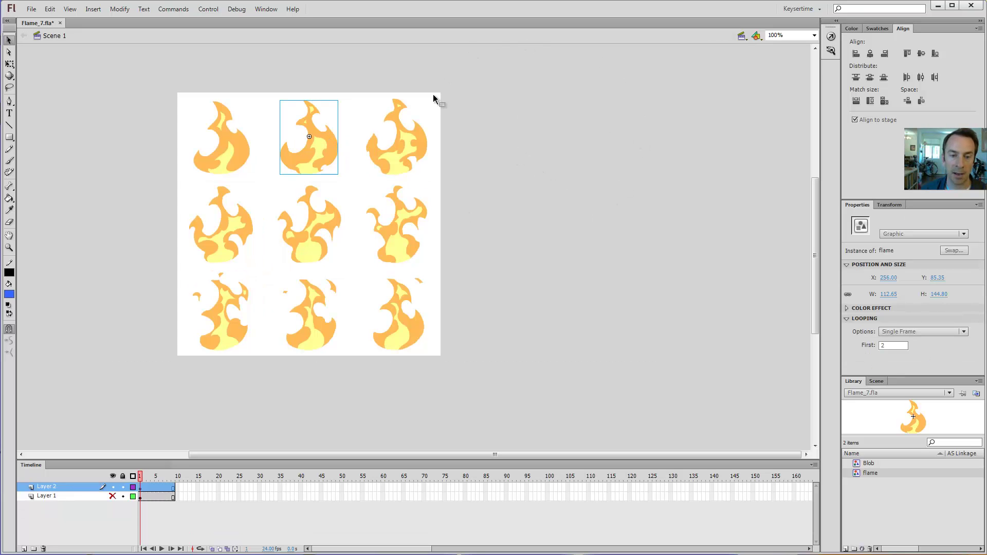
left_click(472, 78)
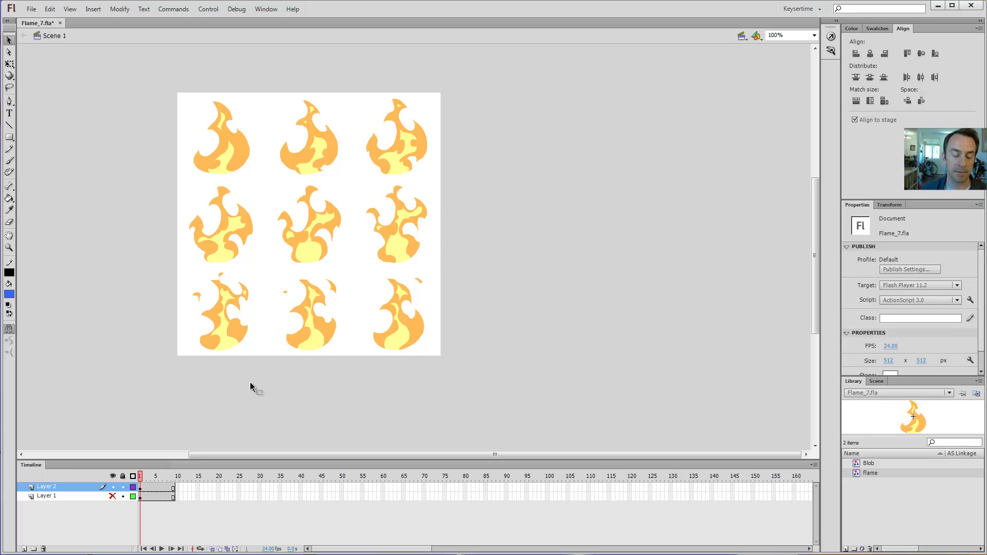
Compare the large flame on Layer 1 with the grid on Layer 2 by alternating the layers' visibility, and scrub the flame's timeline
left_click(113, 496)
left_click(113, 487)
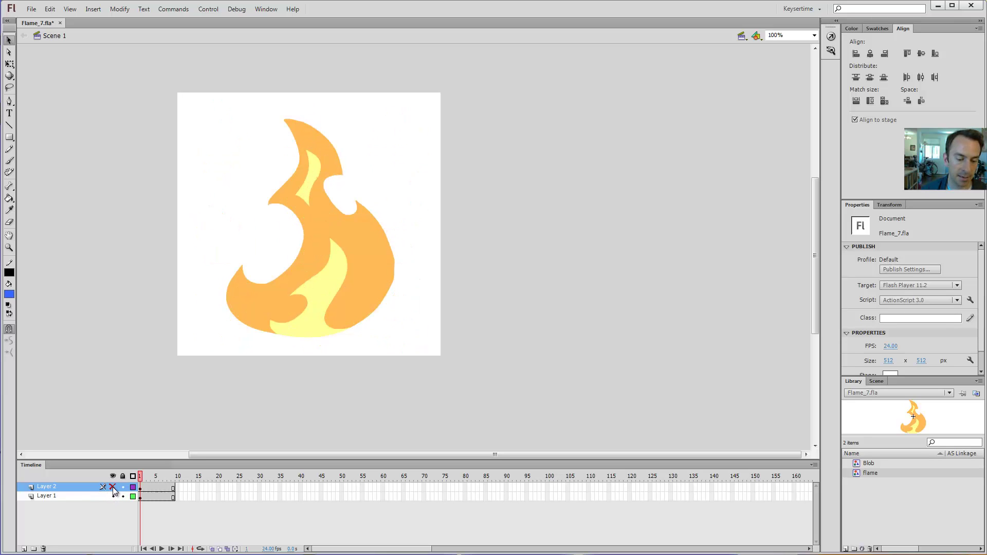
left_click(113, 497)
left_click(113, 487)
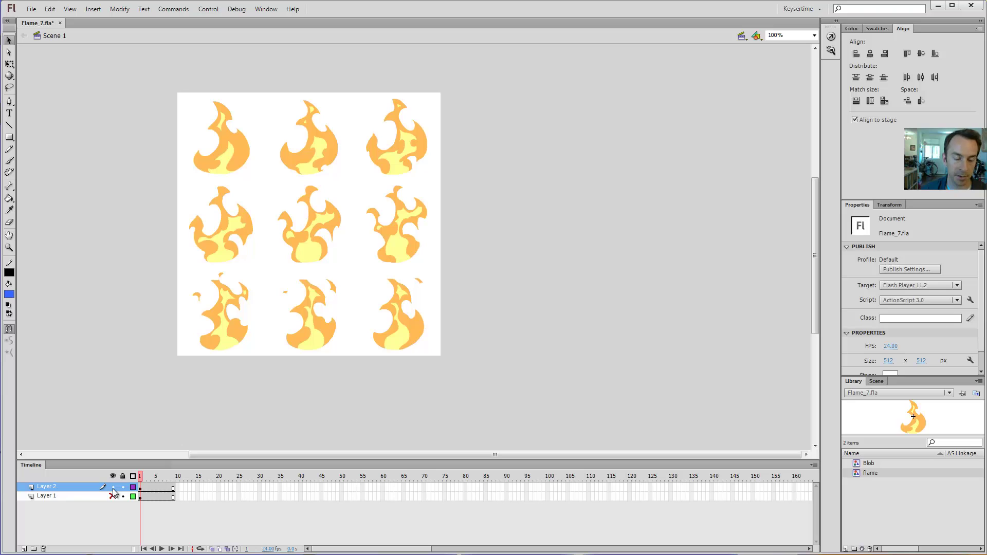
left_click(112, 487)
left_click(112, 496)
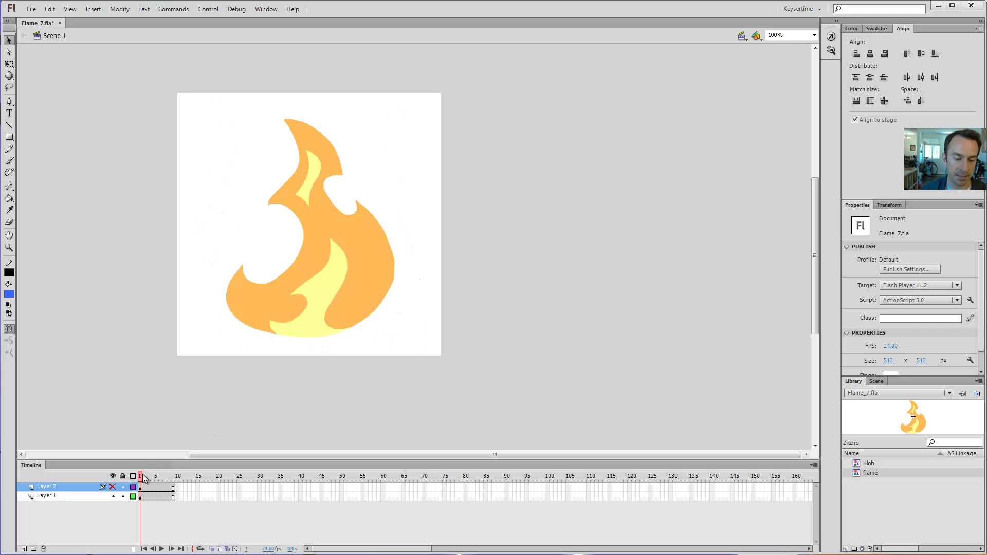
mouse_move(140, 475)
left_mouse_down()
mouse_move(161, 480)
mouse_move(124, 483)
left_mouse_up()
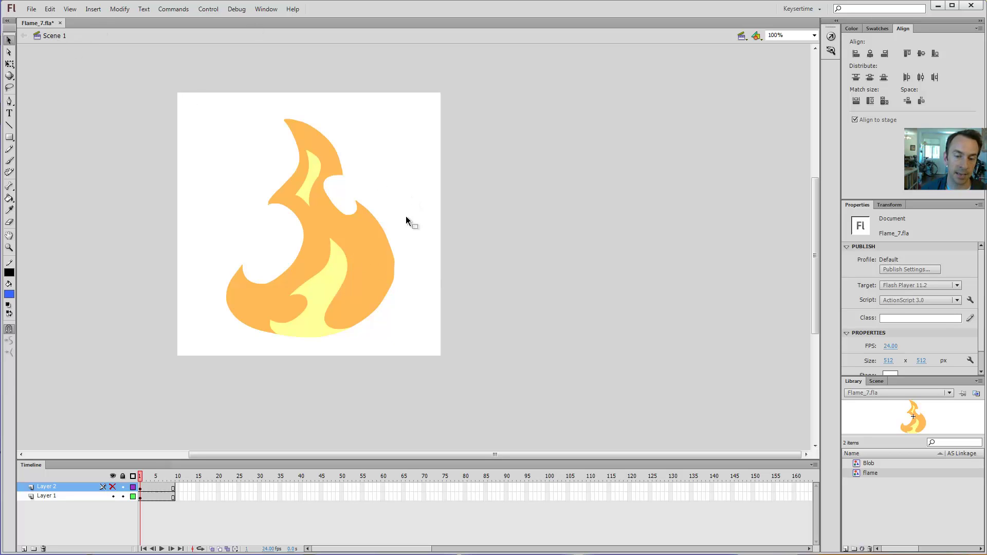
Review frames 1 to 9 inside the large flame's symbol, return to Scene 1 and show only the grid on Layer 2
left_click(344, 267)
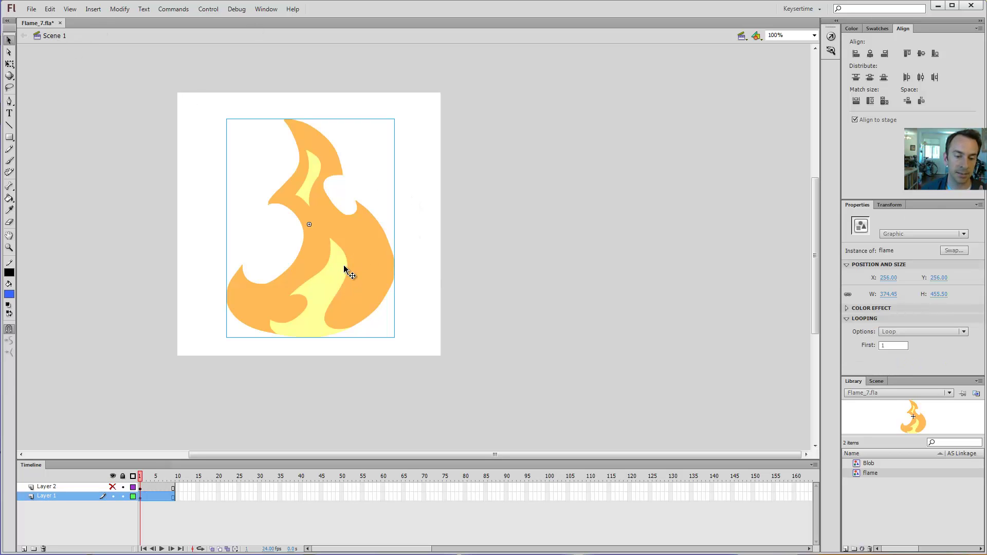
double_click(344, 268)
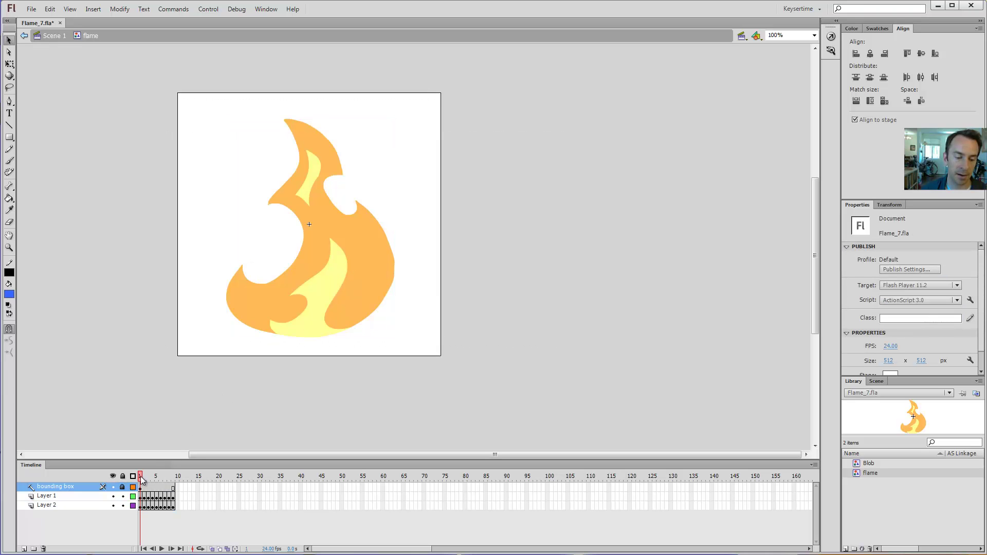
left_click_drag(142, 480, 174, 495)
key("Return")
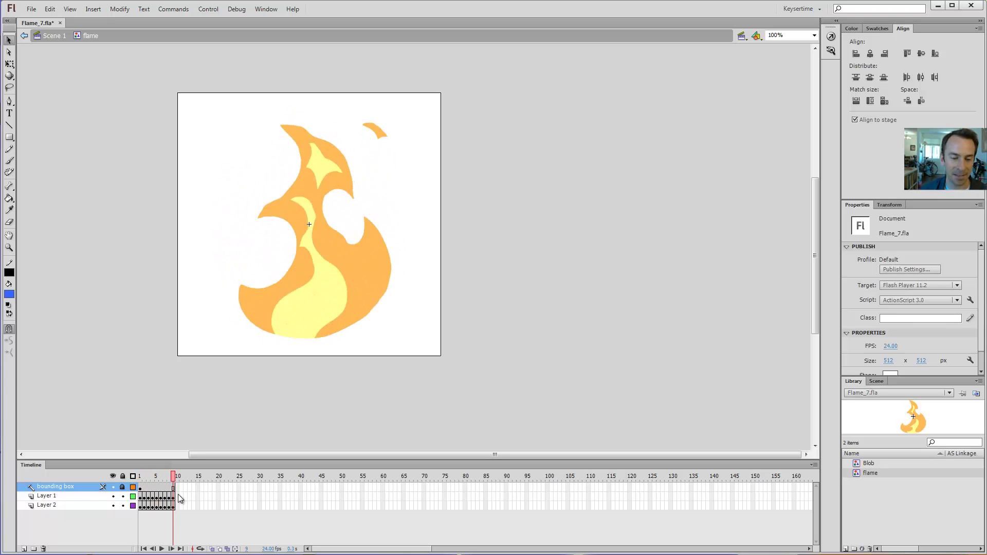
double_click(299, 400)
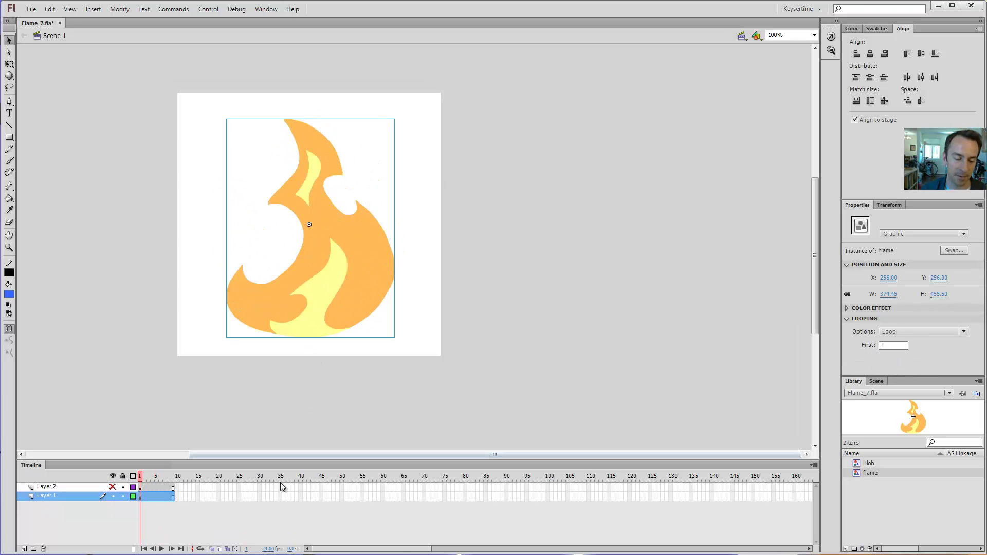
left_click(113, 499)
left_click(113, 497)
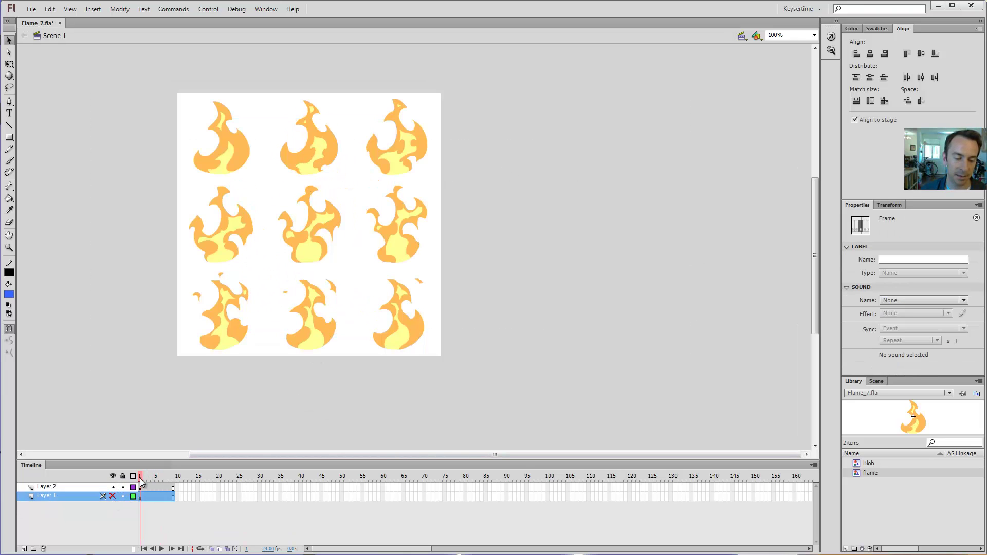
Scrub the timeline over the sprite grid, and look up the keyboard shortcuts assigned to Export Image and Export Movie
left_click_drag(141, 483, 169, 479)
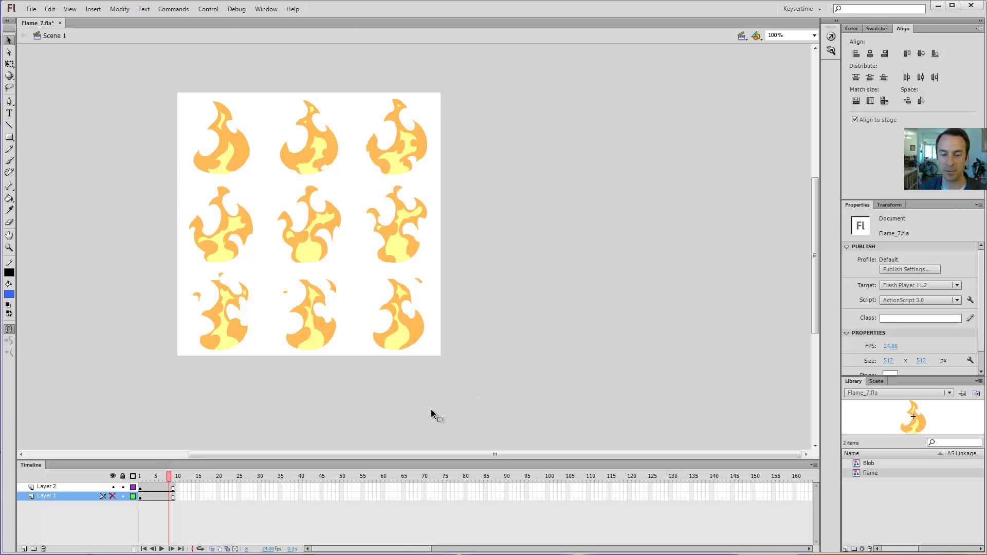
left_click(50, 8)
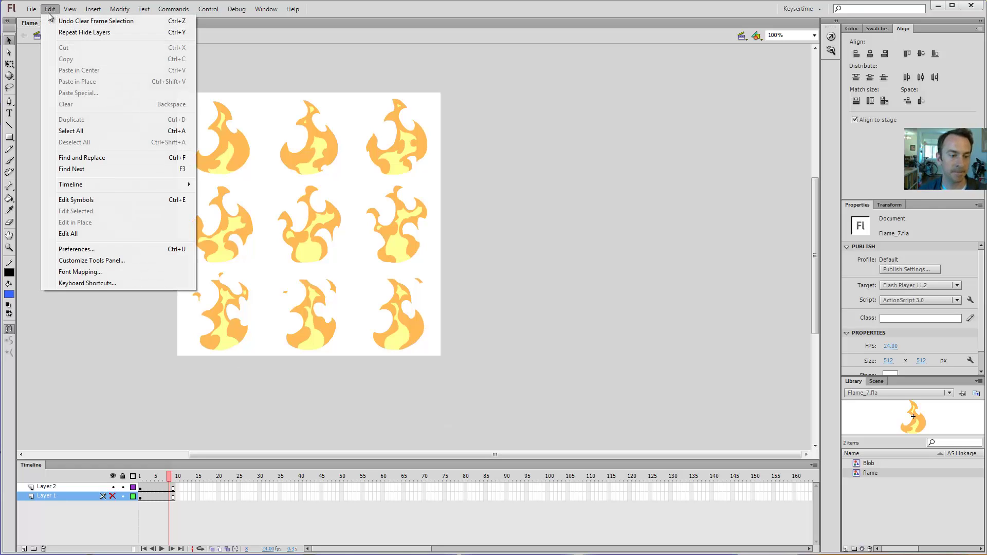
left_click(88, 283)
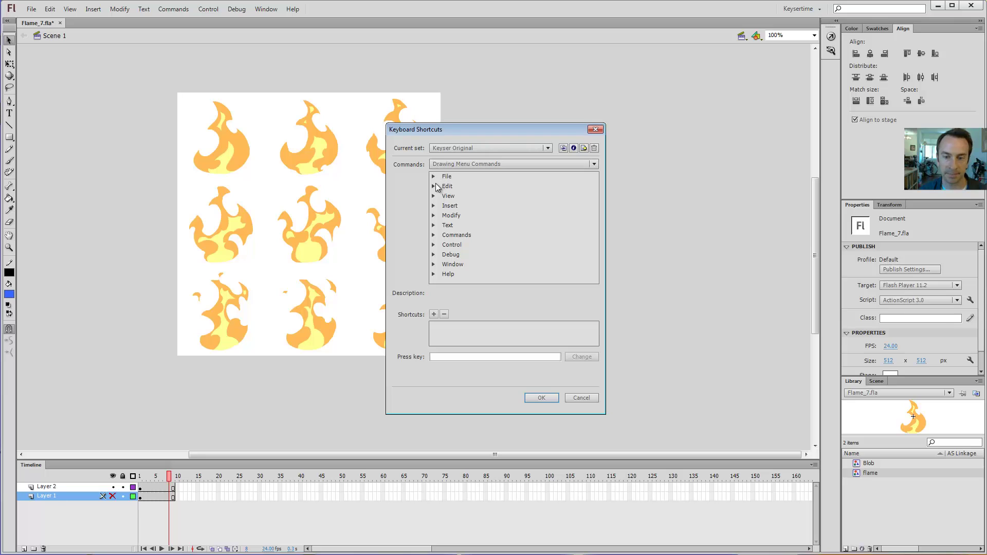
left_click(434, 177)
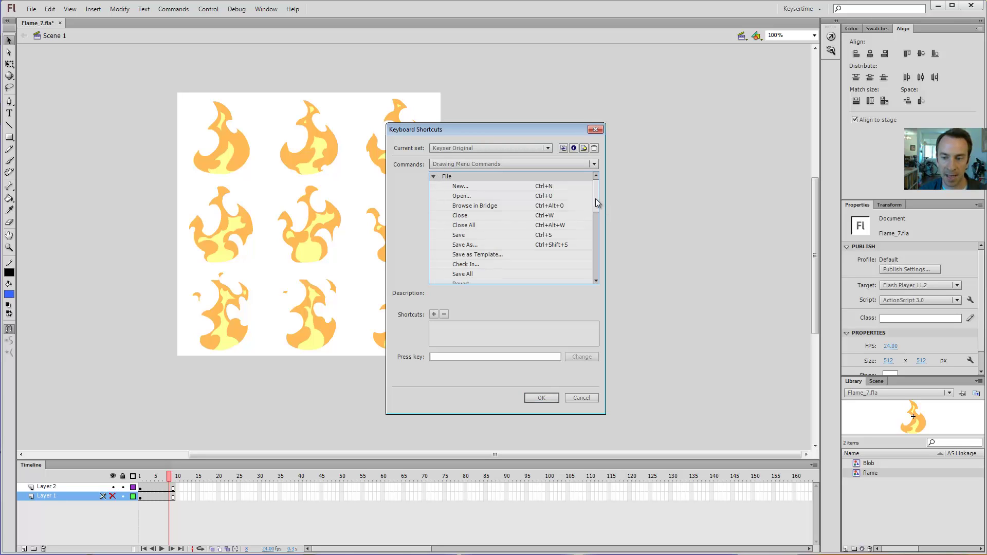
left_click_drag(597, 202, 597, 221)
left_click(444, 239)
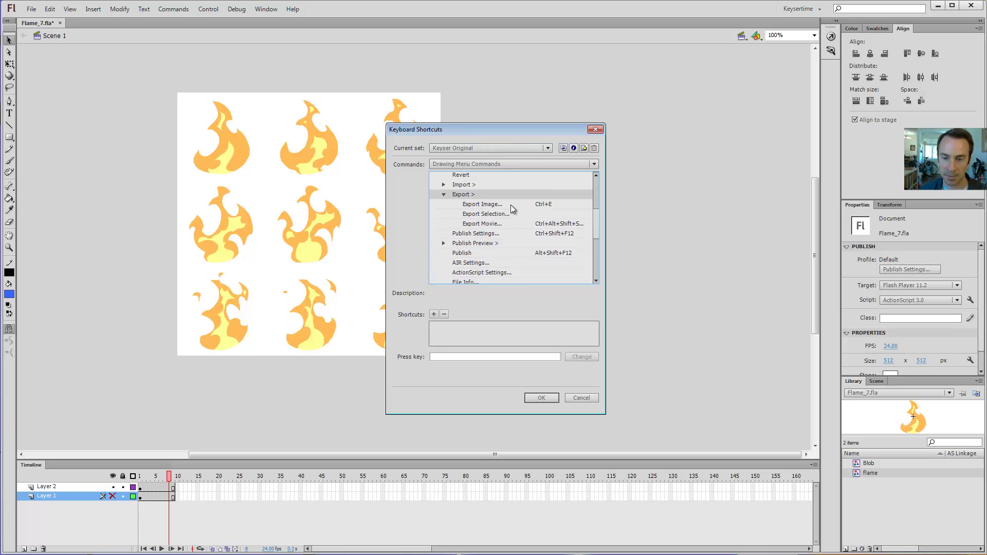
left_click(493, 205)
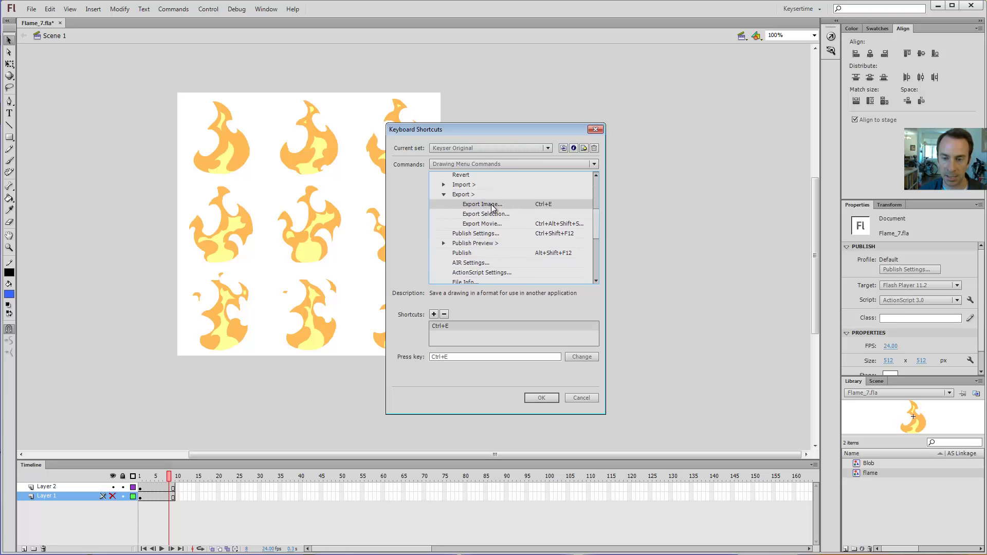
left_click(493, 221)
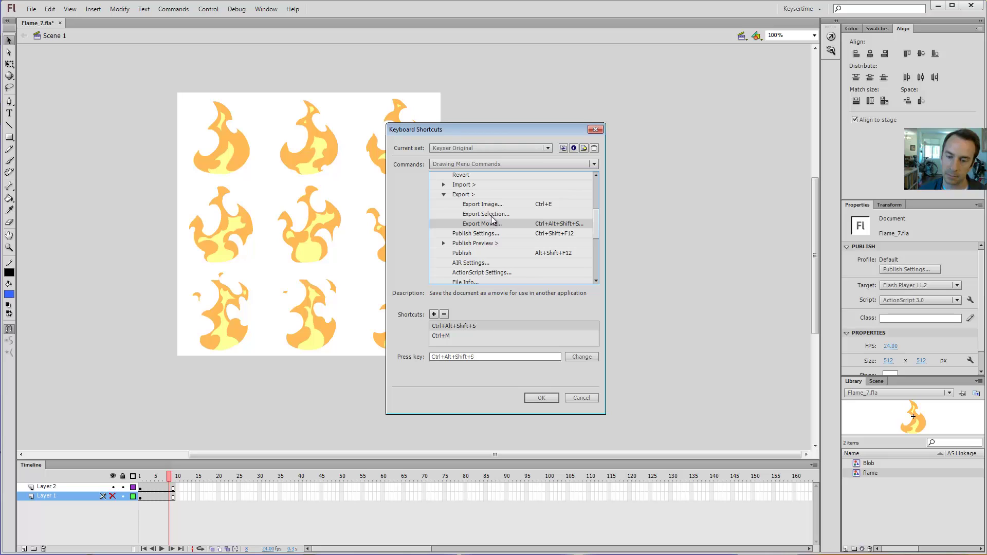
left_click(499, 204)
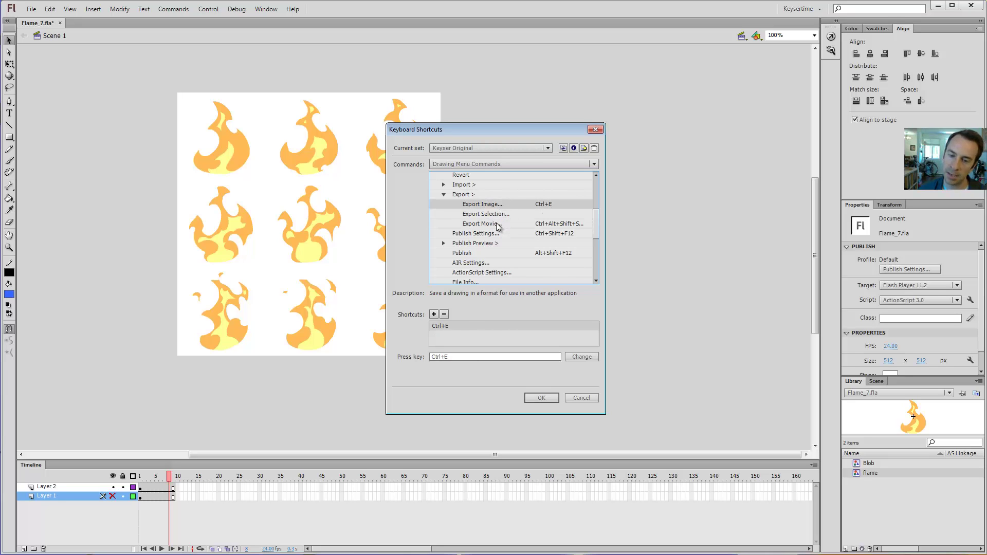
left_click(498, 226)
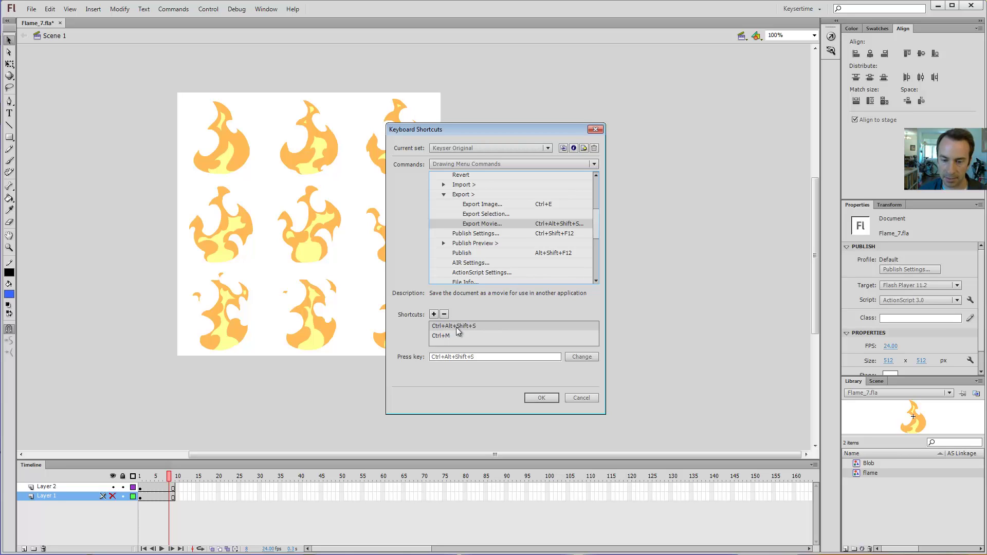
Switch to the Keyser Time shortcut set and assign Ctrl+E to Export Image, reassigning it from Edit Symbols
left_click(545, 147)
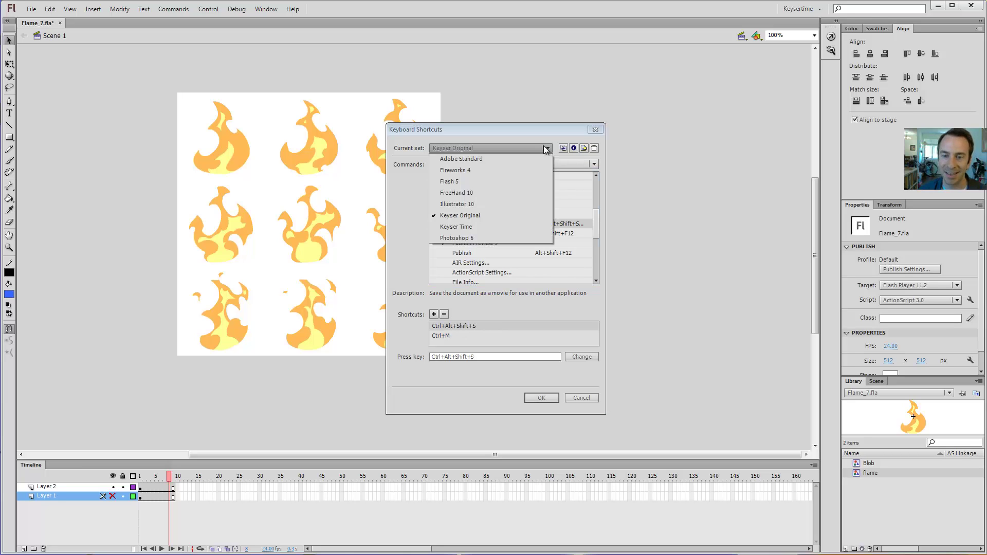
left_click(475, 226)
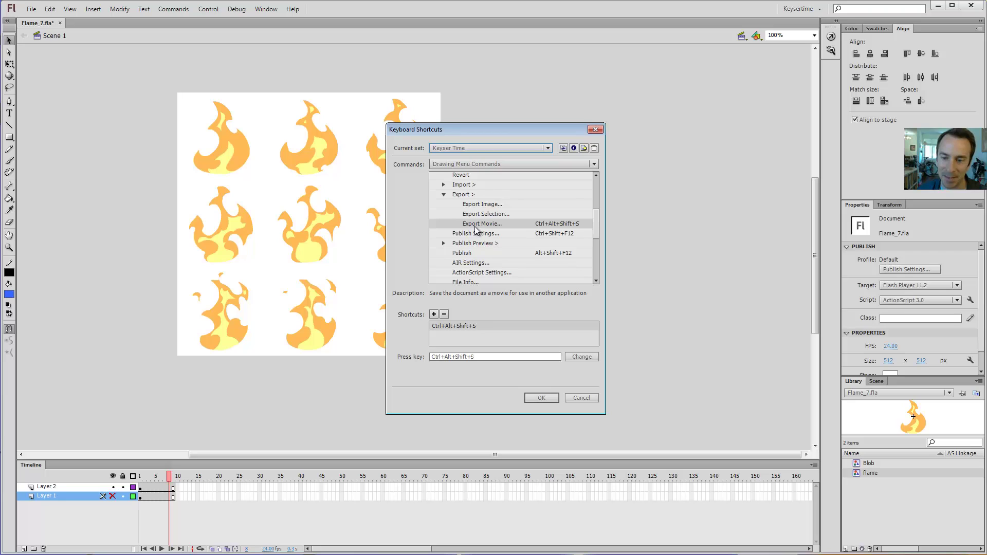
left_click(491, 205)
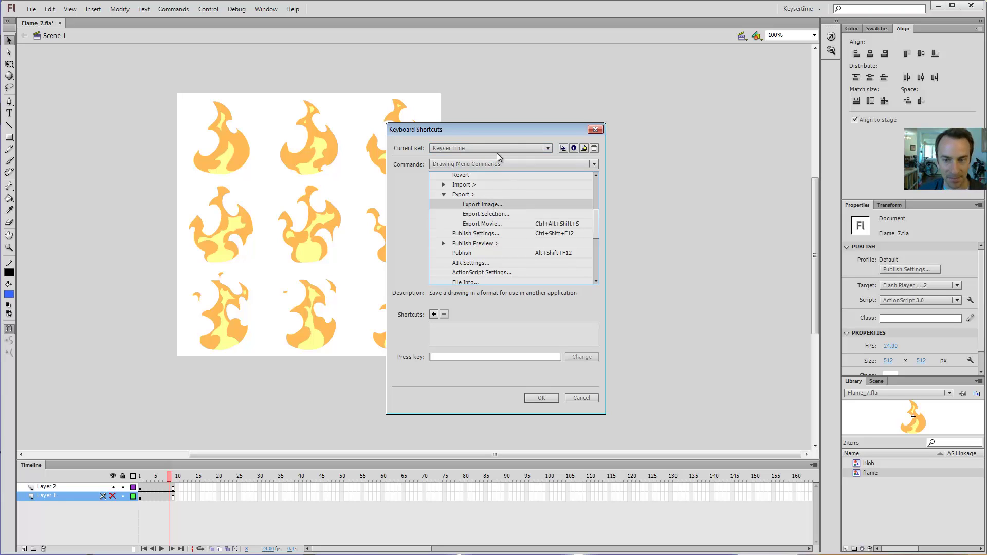
left_click(434, 314)
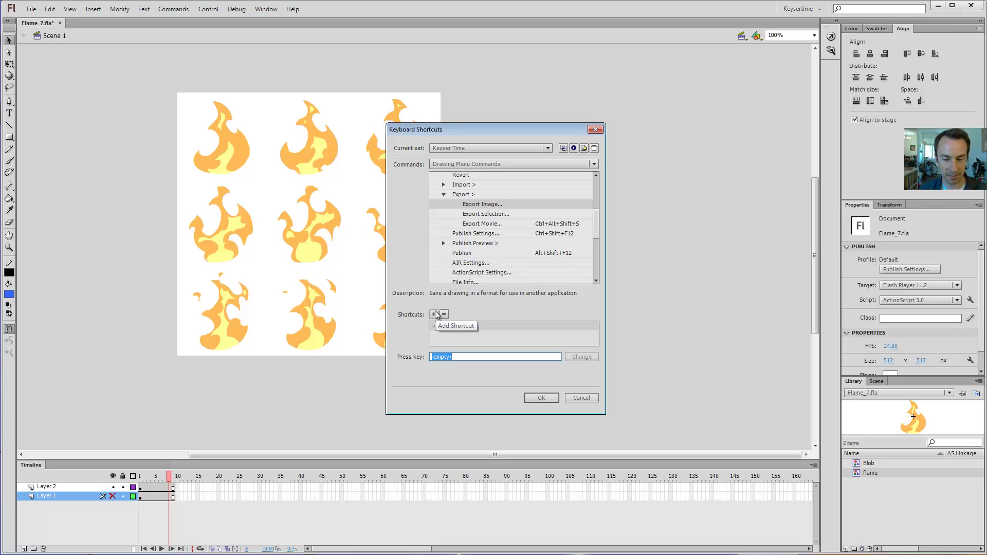
key("ctrl+e")
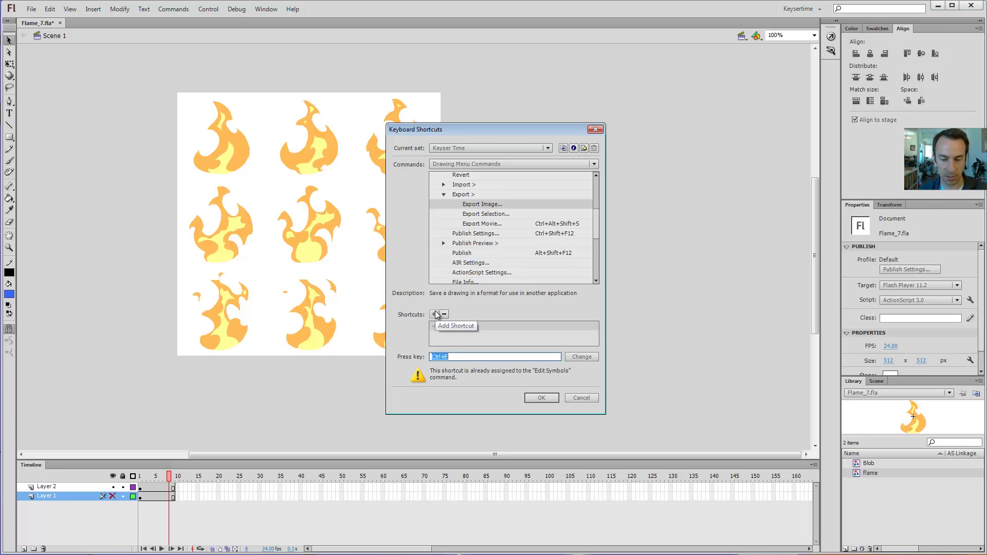
left_click(587, 355)
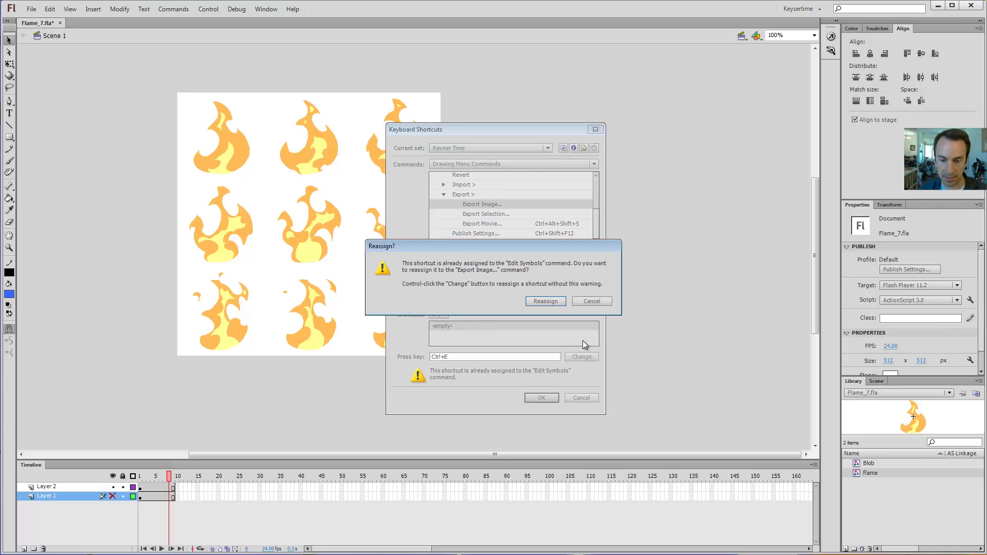
left_click(547, 301)
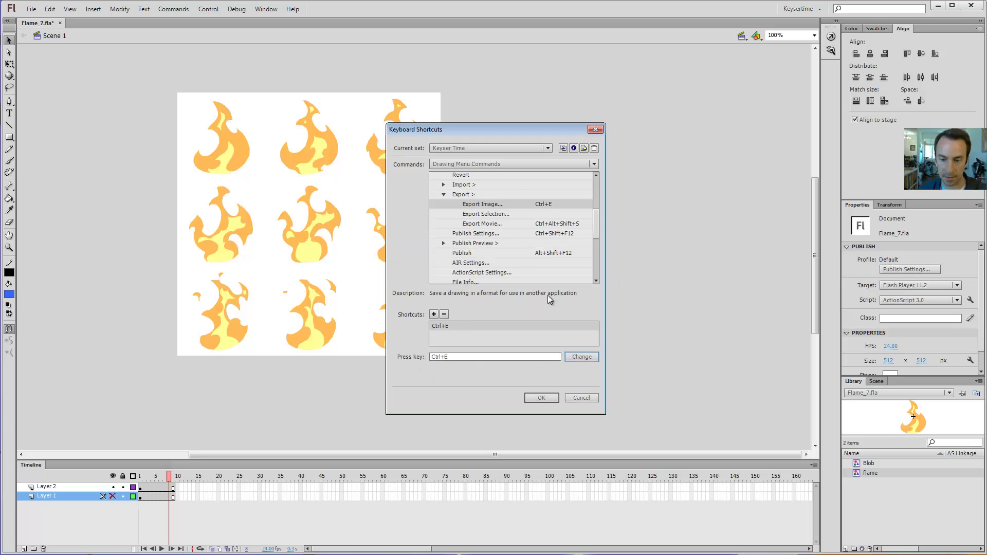
Remove the Ctrl+Alt+Shift+S shortcut from Export Movie and save the shortcut changes
left_click(496, 224)
left_click(434, 315)
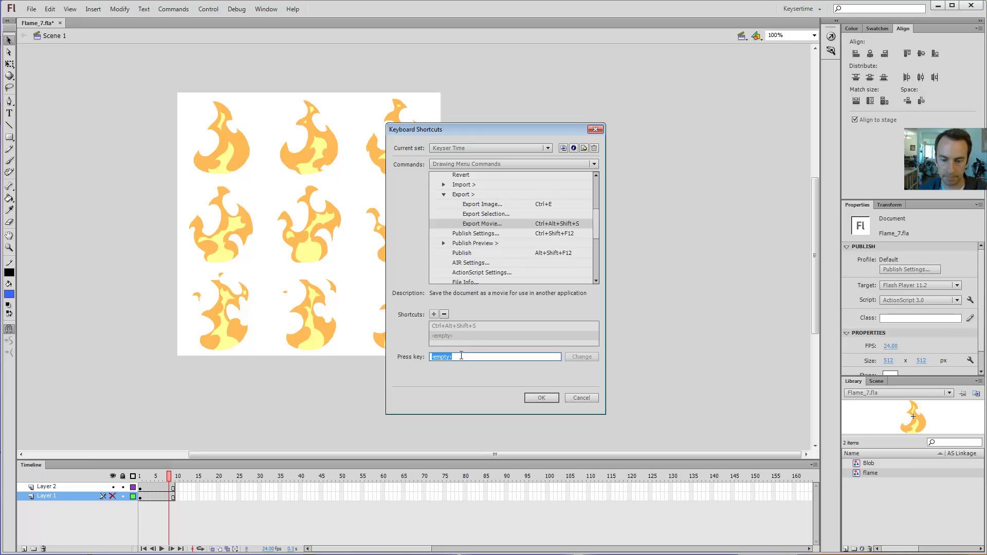
left_click(444, 315)
left_click(445, 315)
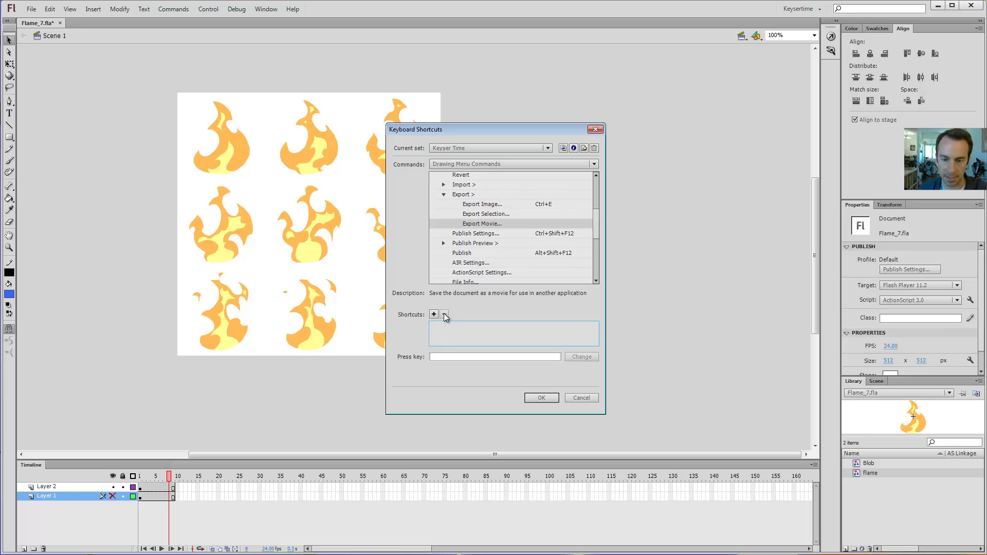
left_click(434, 315)
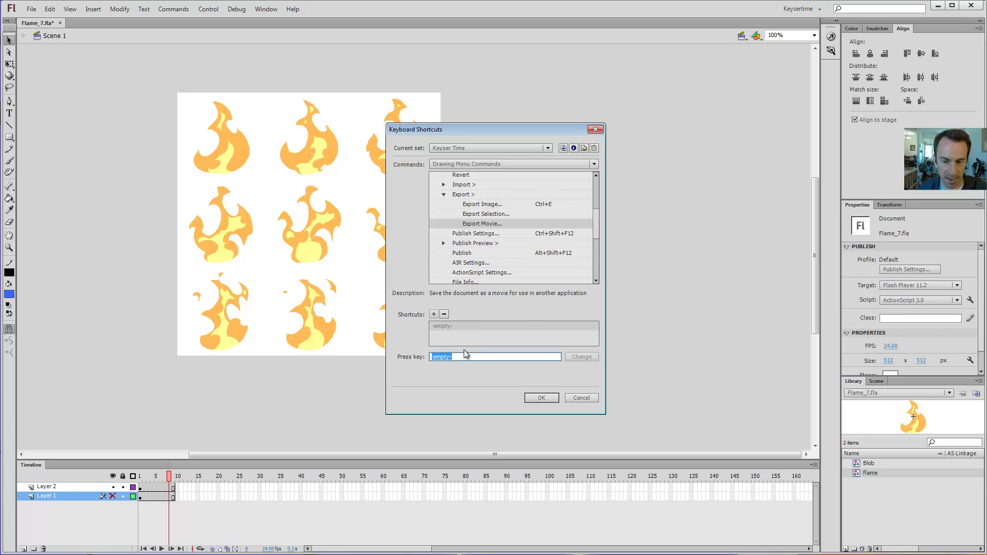
left_click(493, 223)
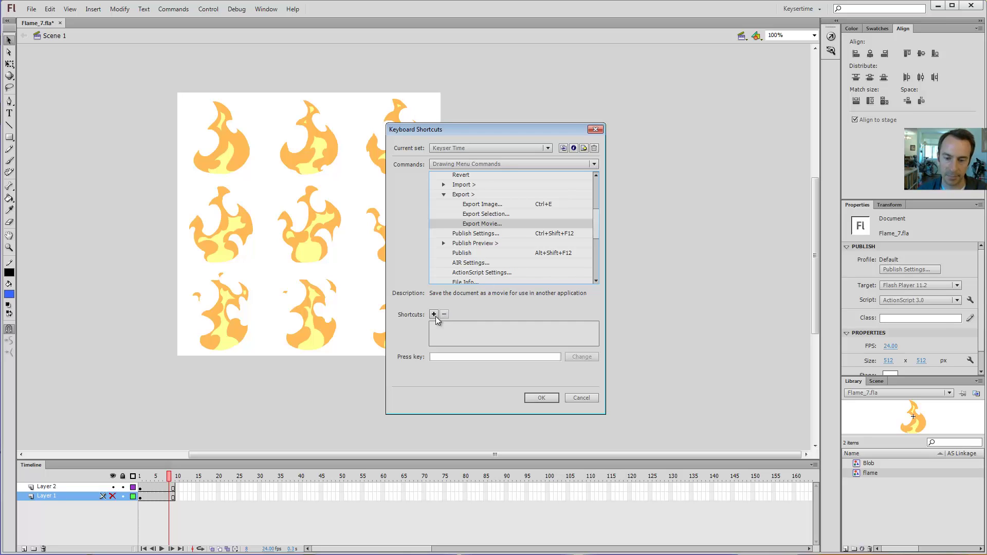
left_click(500, 205)
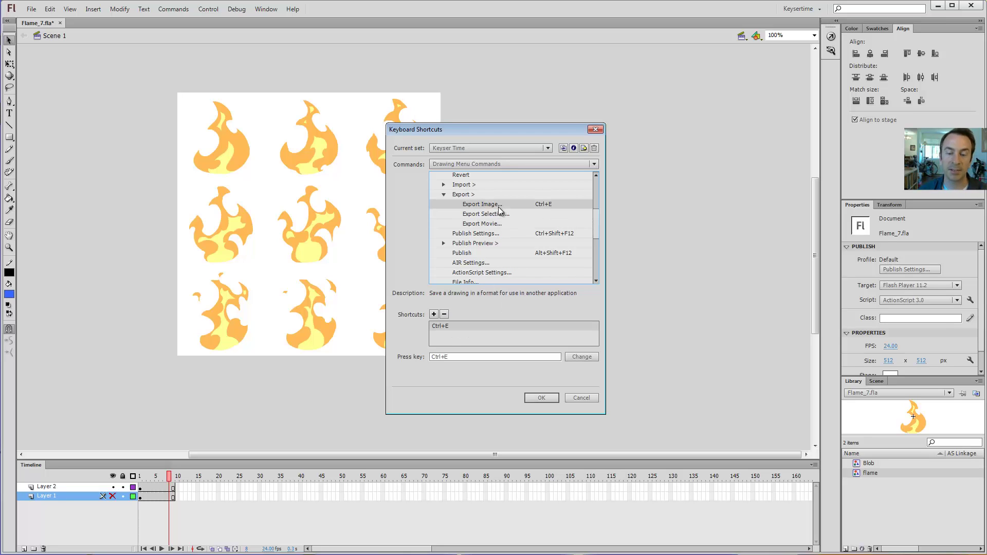
left_click(548, 399)
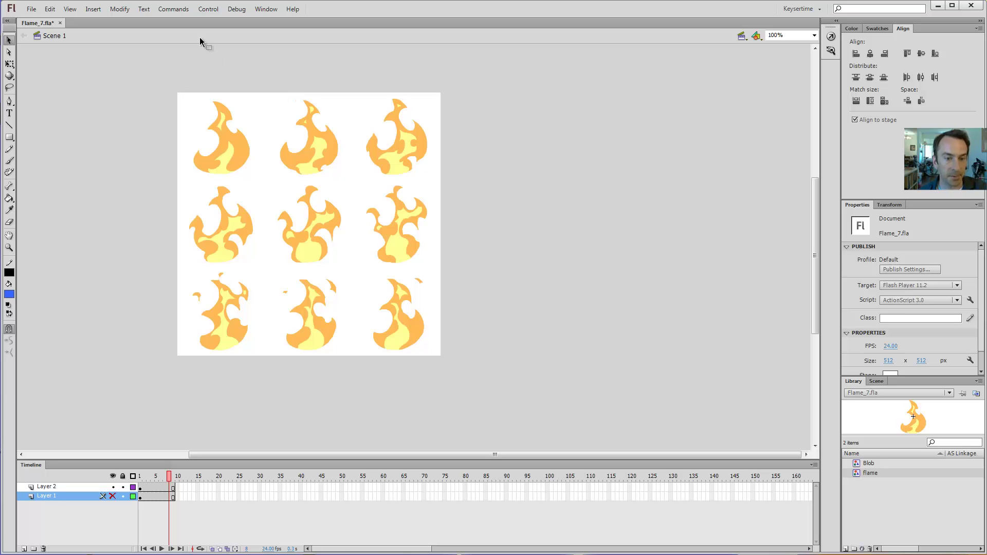
Set up an image export of the sprite grid as Flame_7.png in the 007 folder with type PNG, and cancel it
key("ctrl+alt+shift+s")
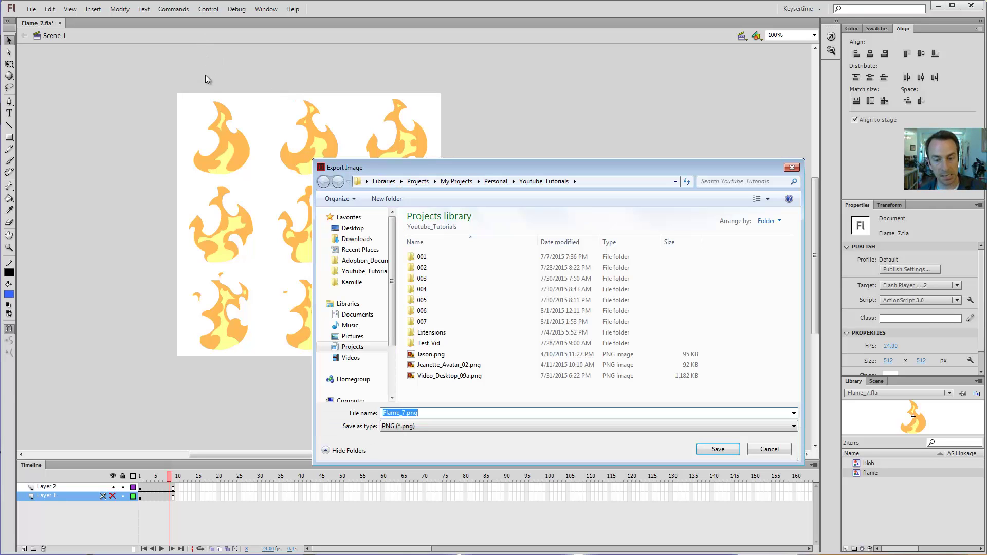
double_click(428, 321)
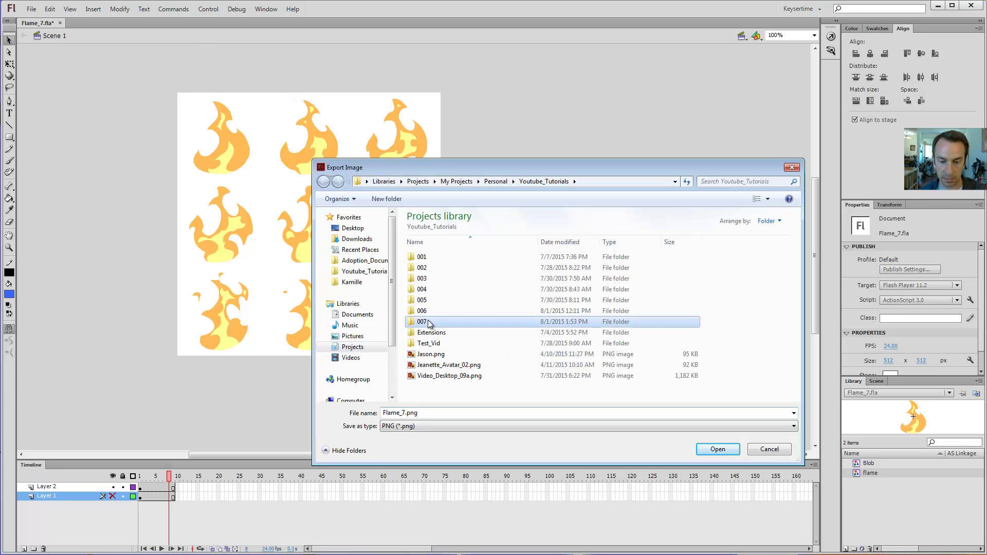
left_click(413, 426)
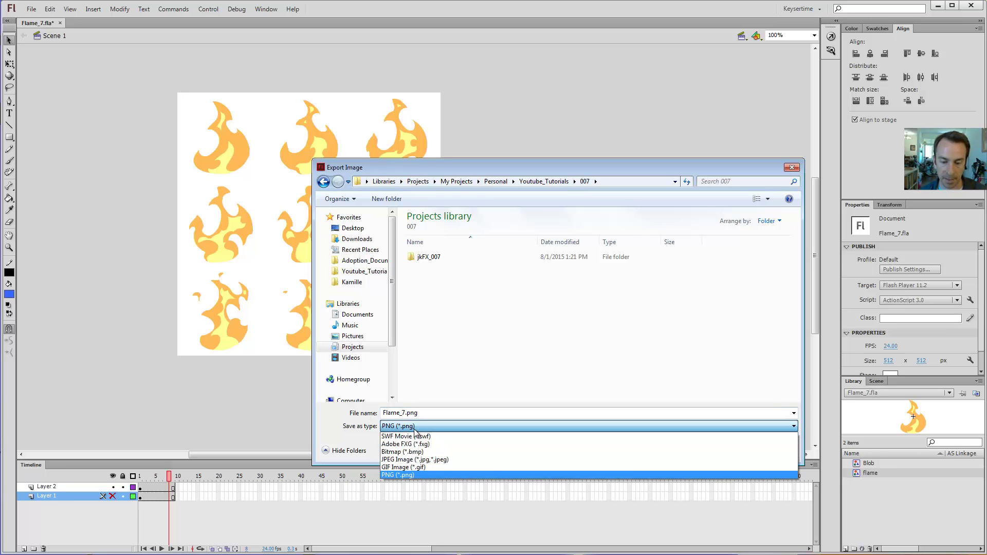
left_click(409, 475)
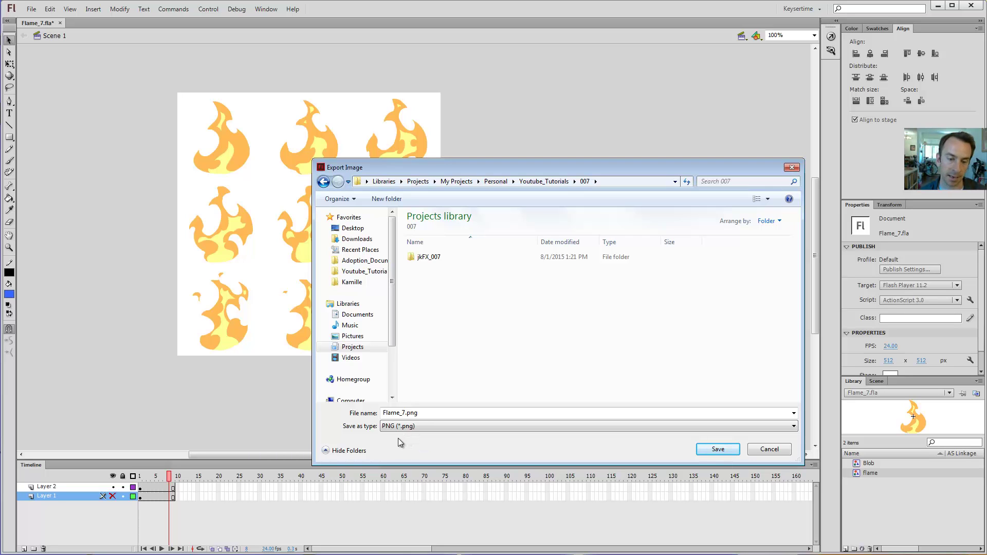
left_click(756, 449)
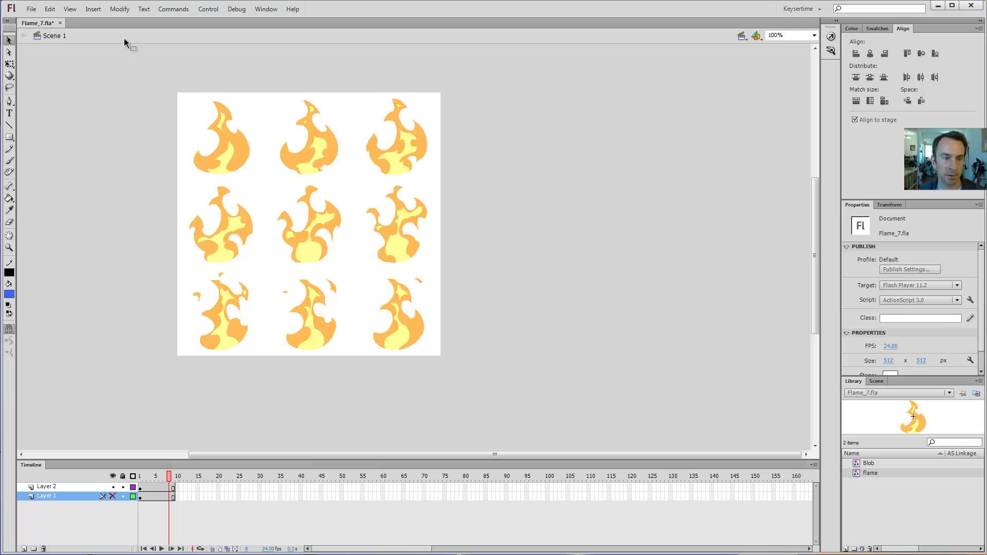
View the large flame on Layer 1 alone, and return to showing only the grid on Layer 2
left_click(113, 496)
left_click(113, 487)
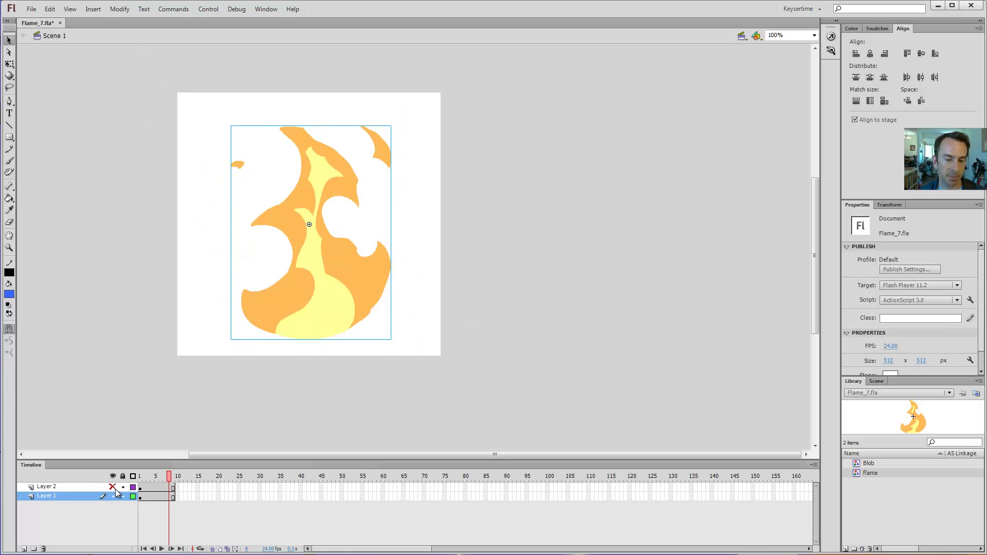
left_click(573, 253)
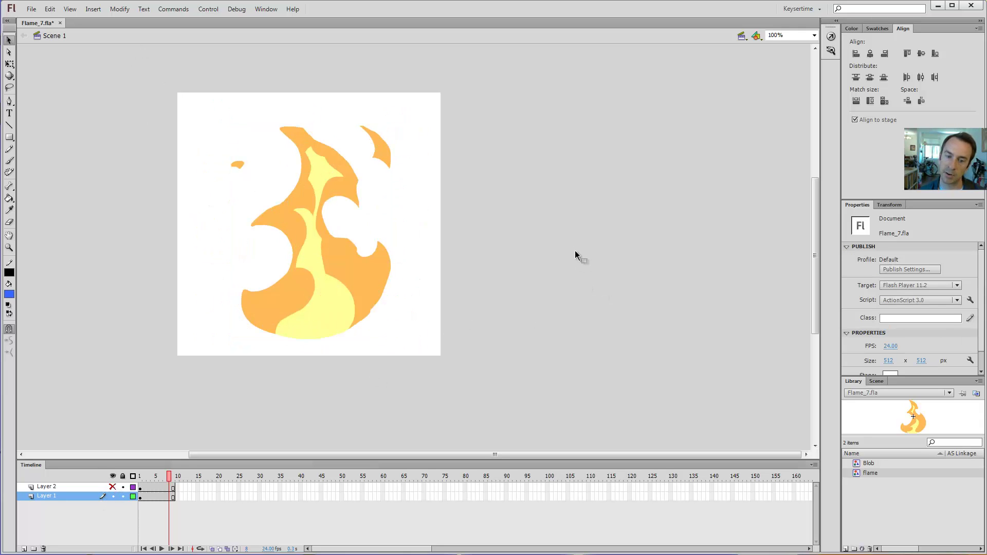
left_click(114, 487)
left_click(112, 496)
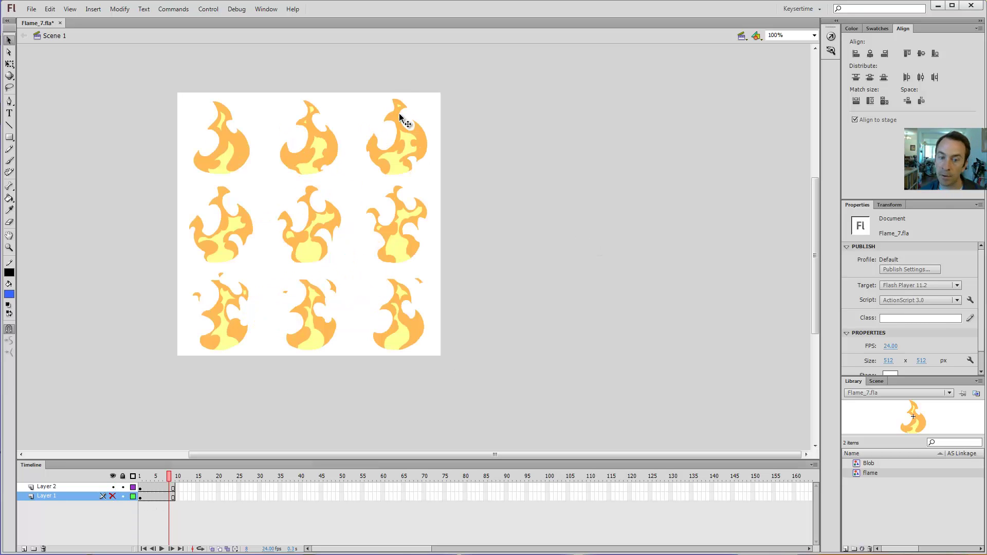